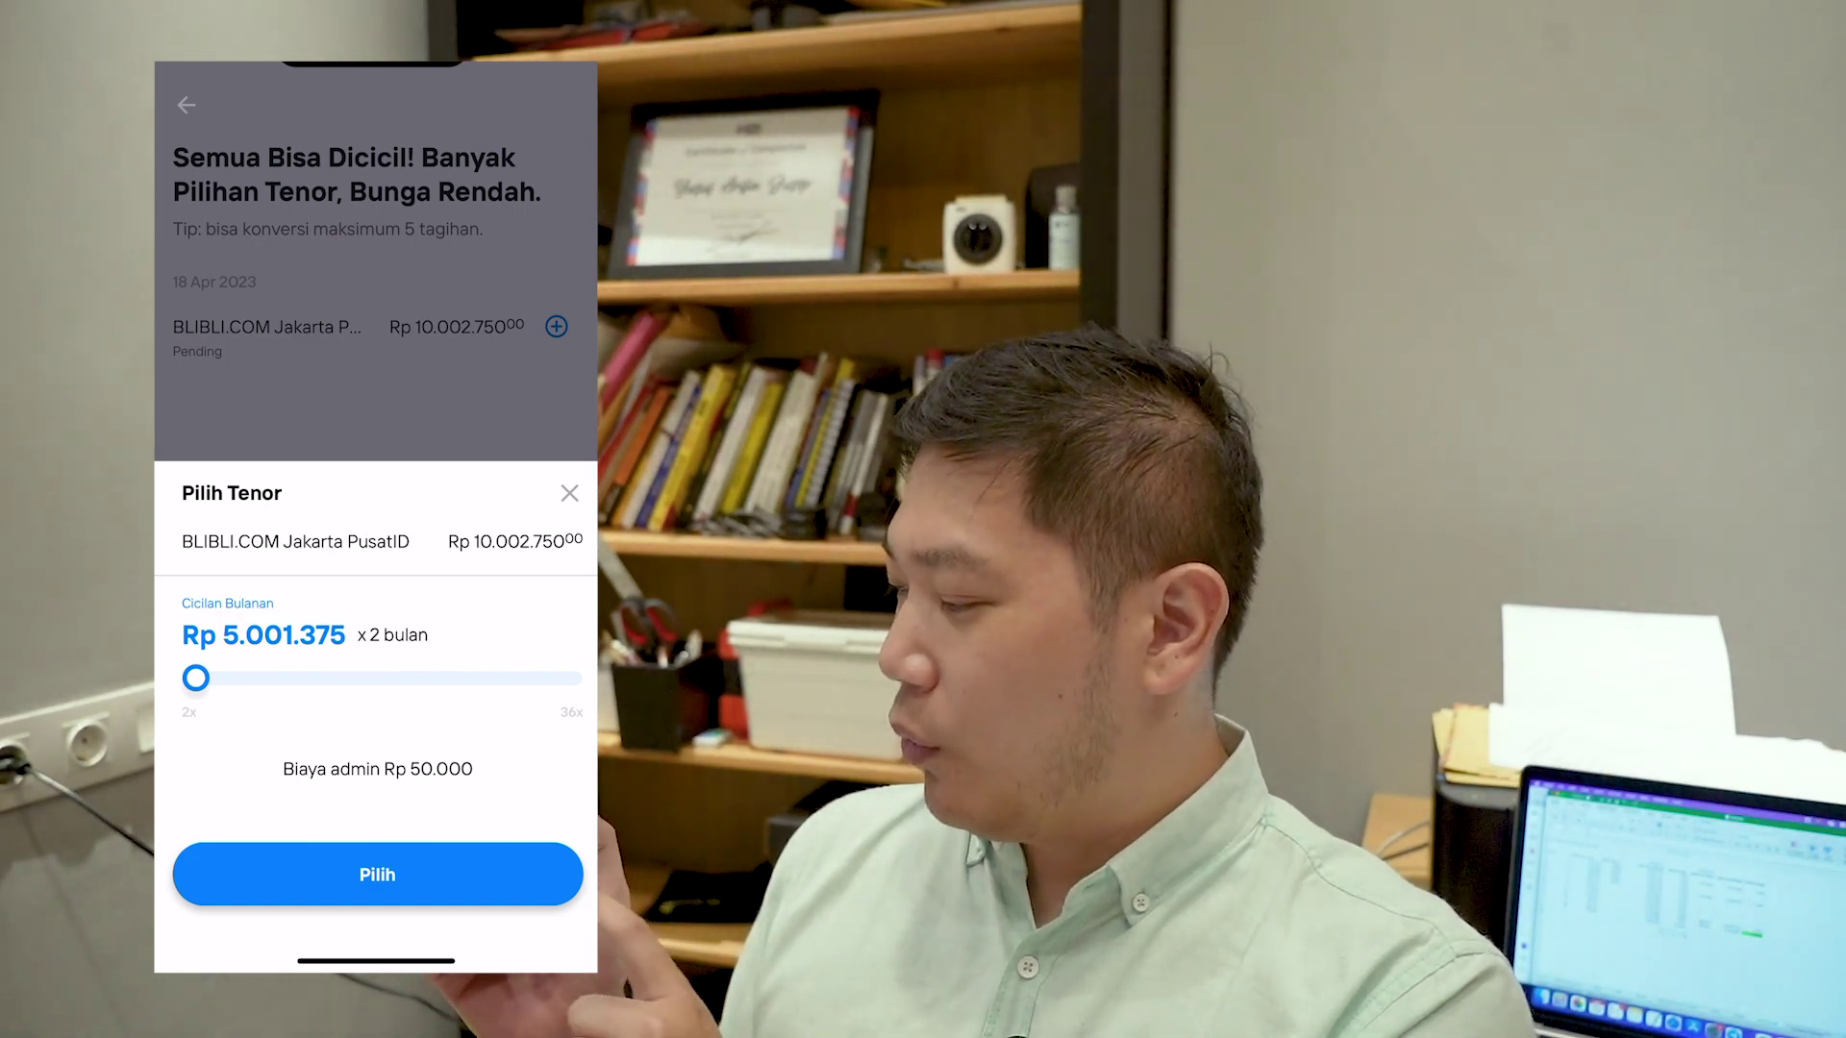
- Preview the BLIBLI.COM purchase's monthly instalment at a 7-month tenor and then toward the 36-month end of the tenor range
left_click_drag(195, 678, 250, 677)
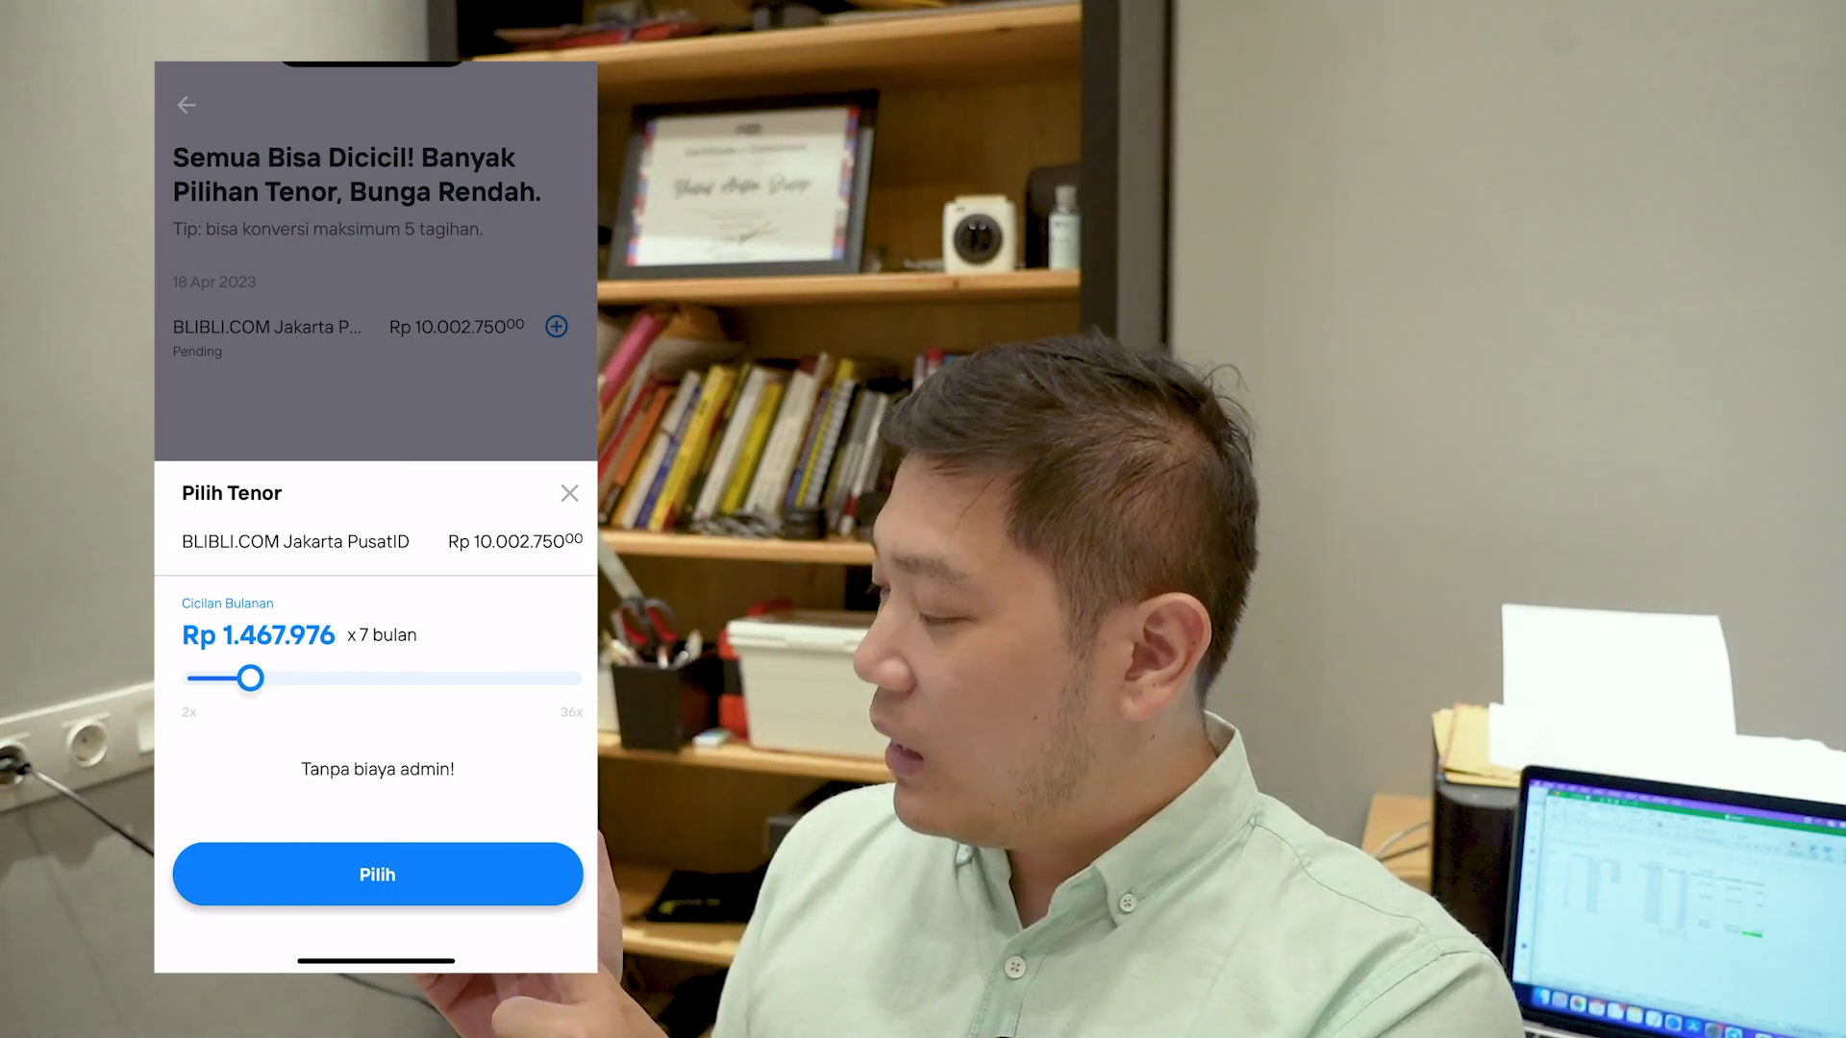
left_click_drag(250, 677, 569, 678)
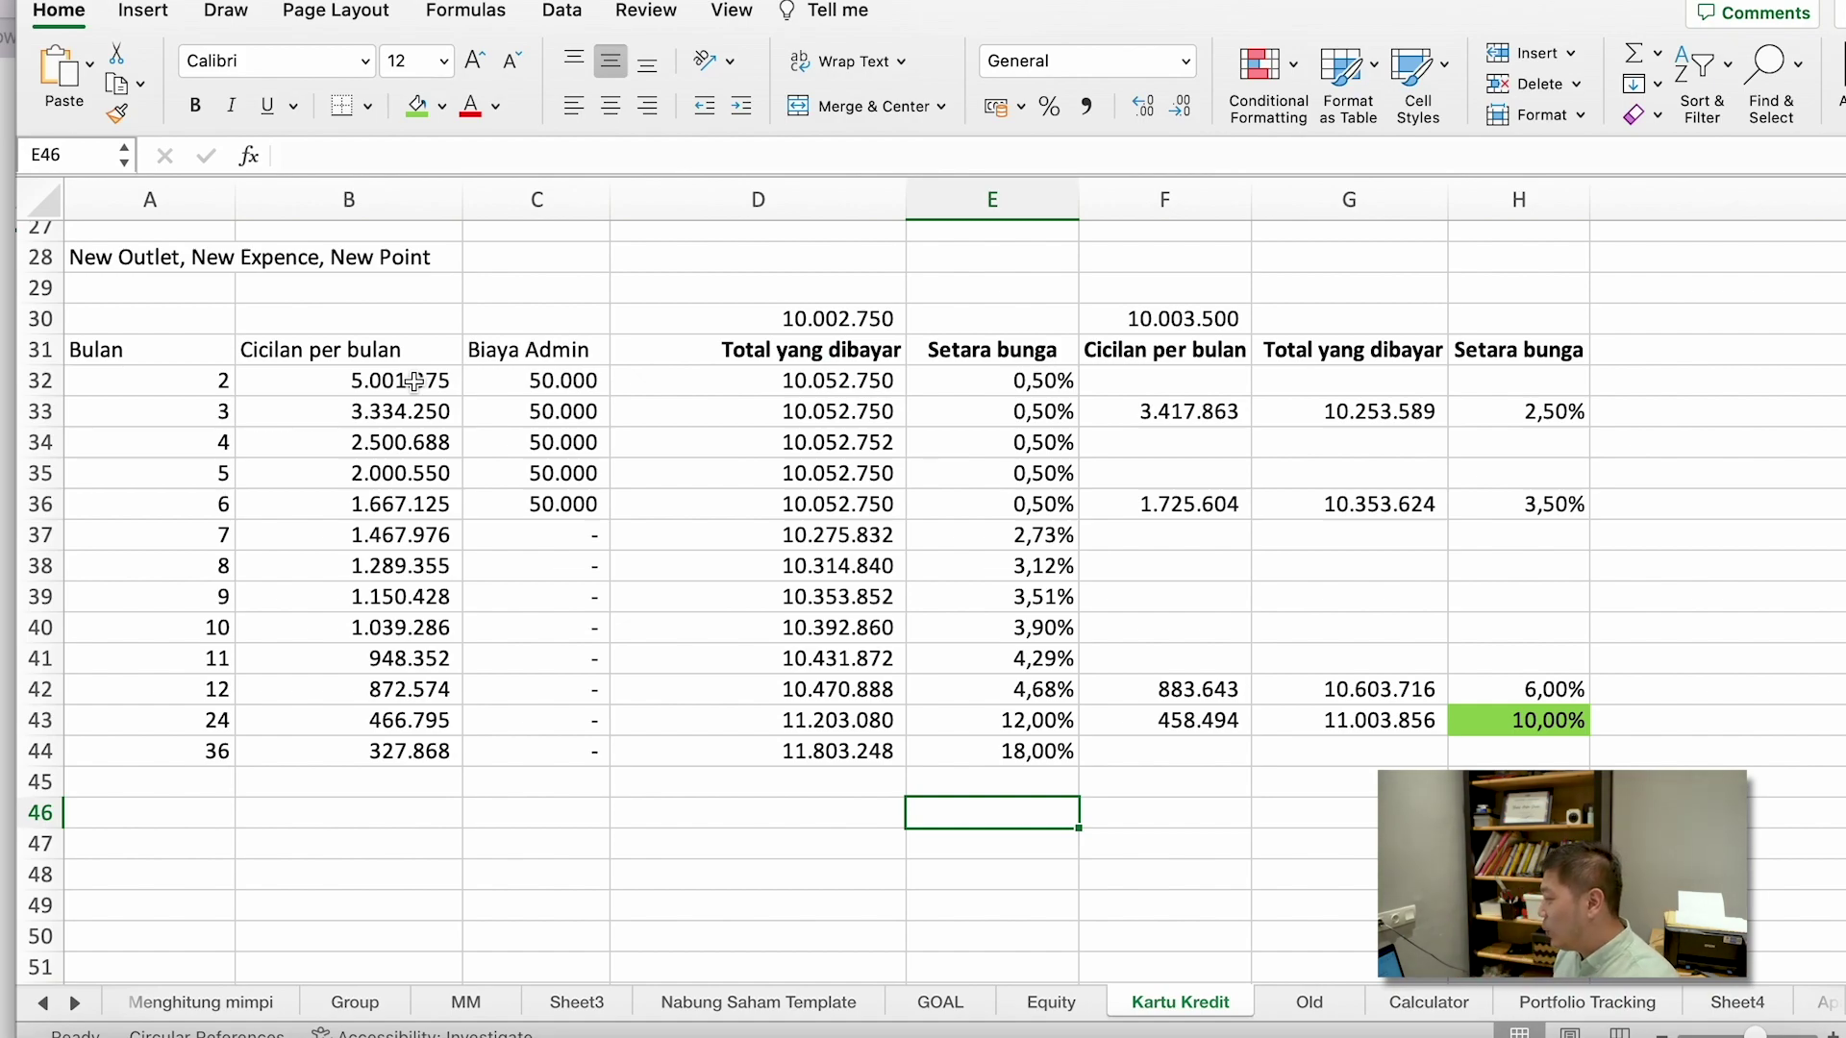
- Examine the admin fees, total payments and equivalent interest rates for the 2 to 6 month tenors on the Kartu Kredit sheet
left_click_drag(202, 379, 201, 519)
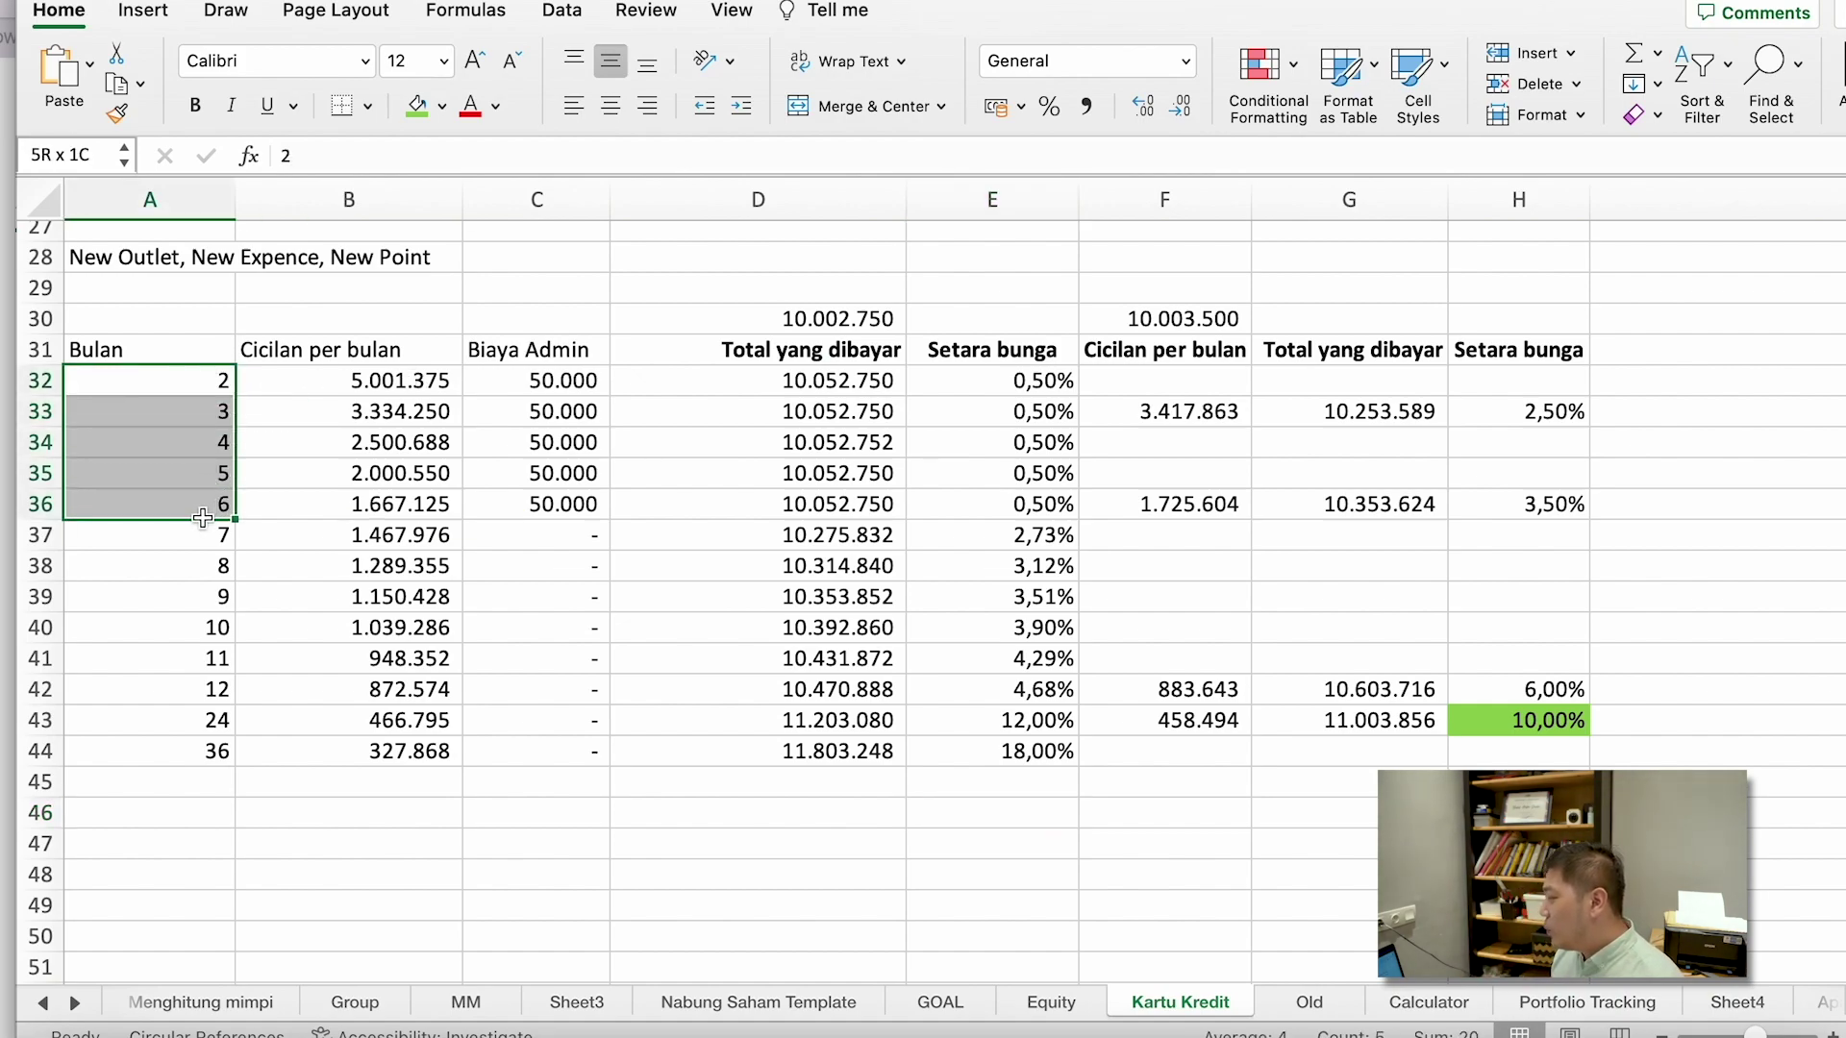
left_click_drag(535, 380, 544, 488)
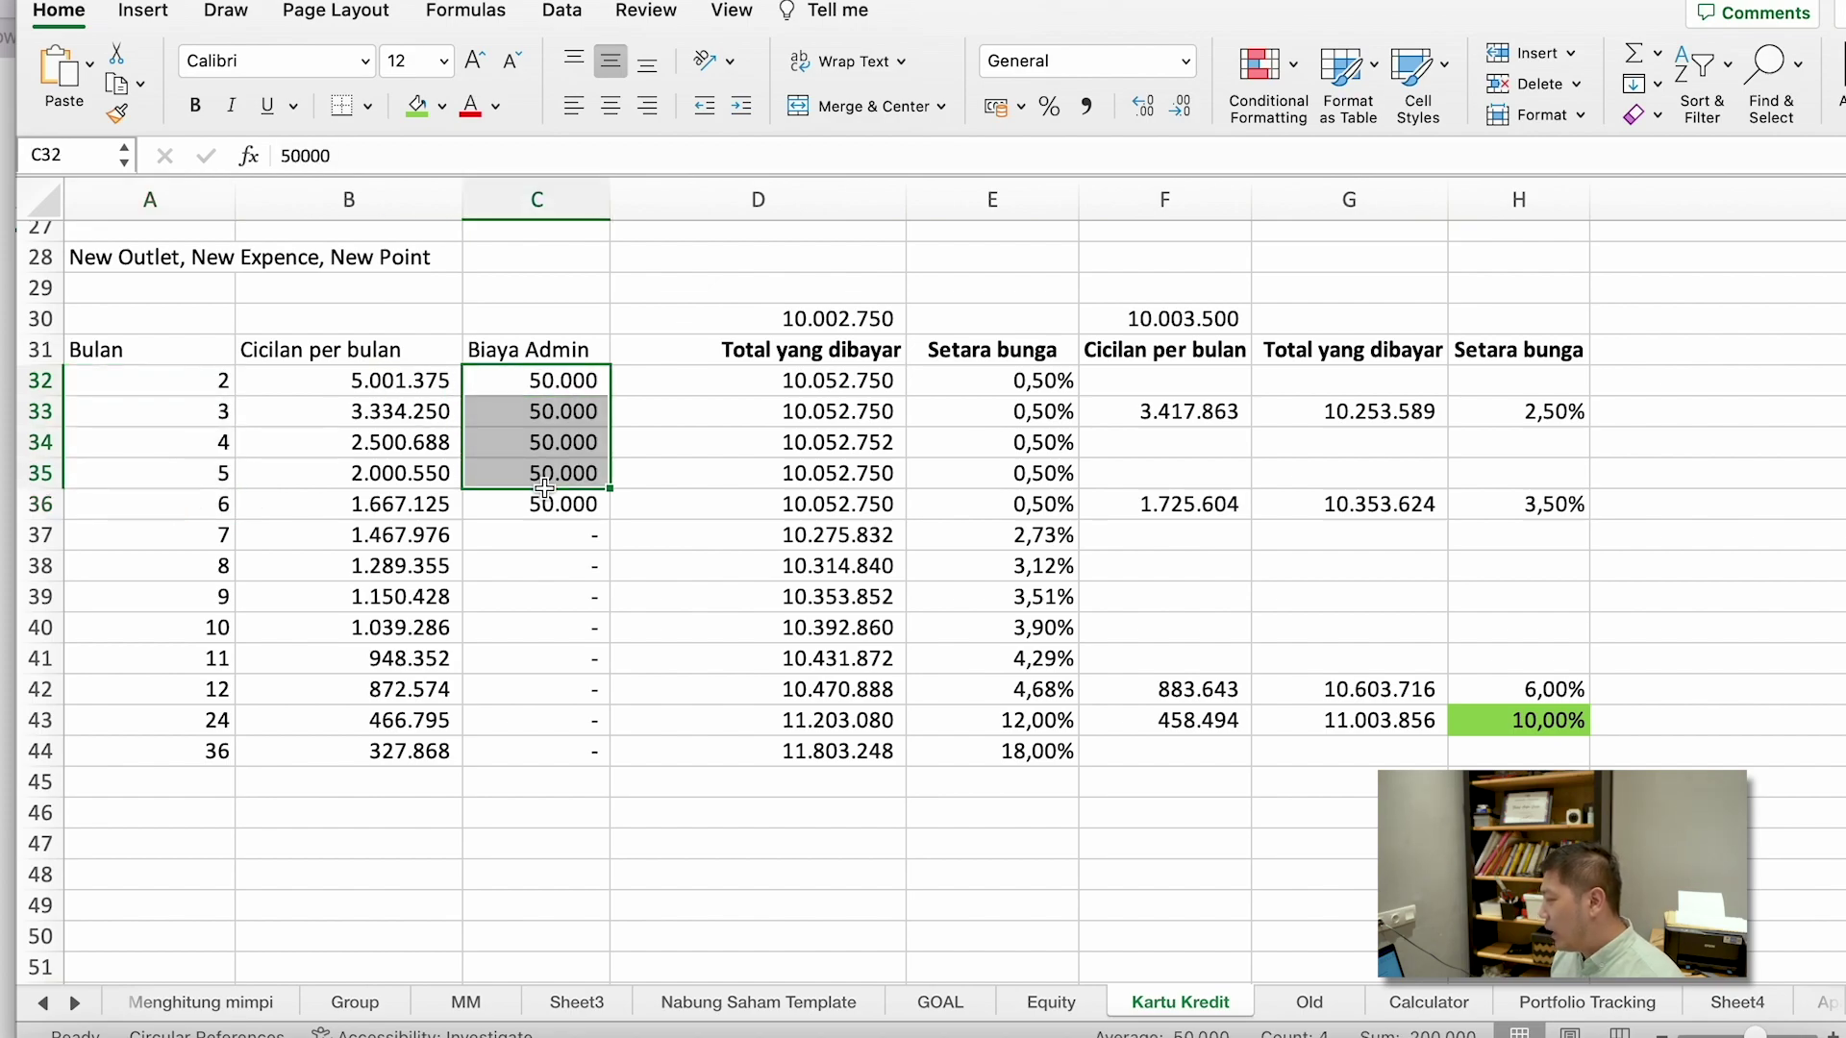
left_click_drag(769, 381, 792, 504)
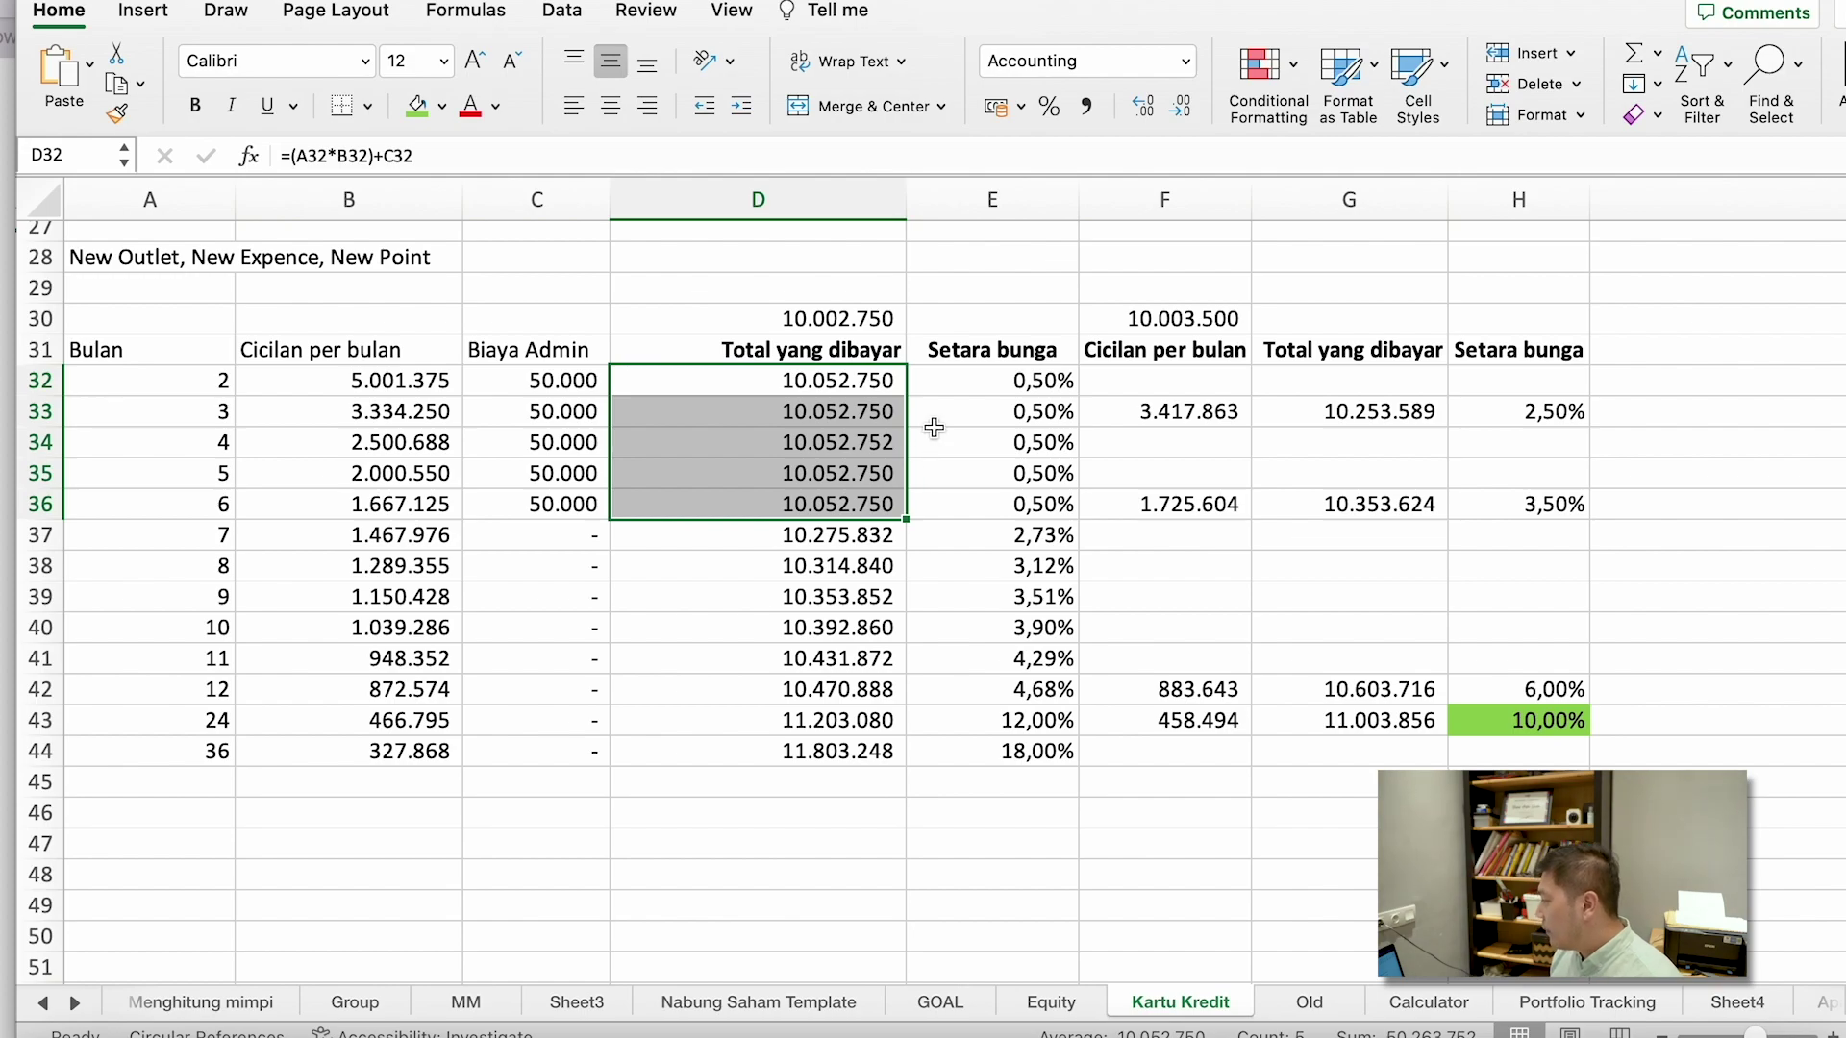
left_click_drag(1014, 379, 1016, 501)
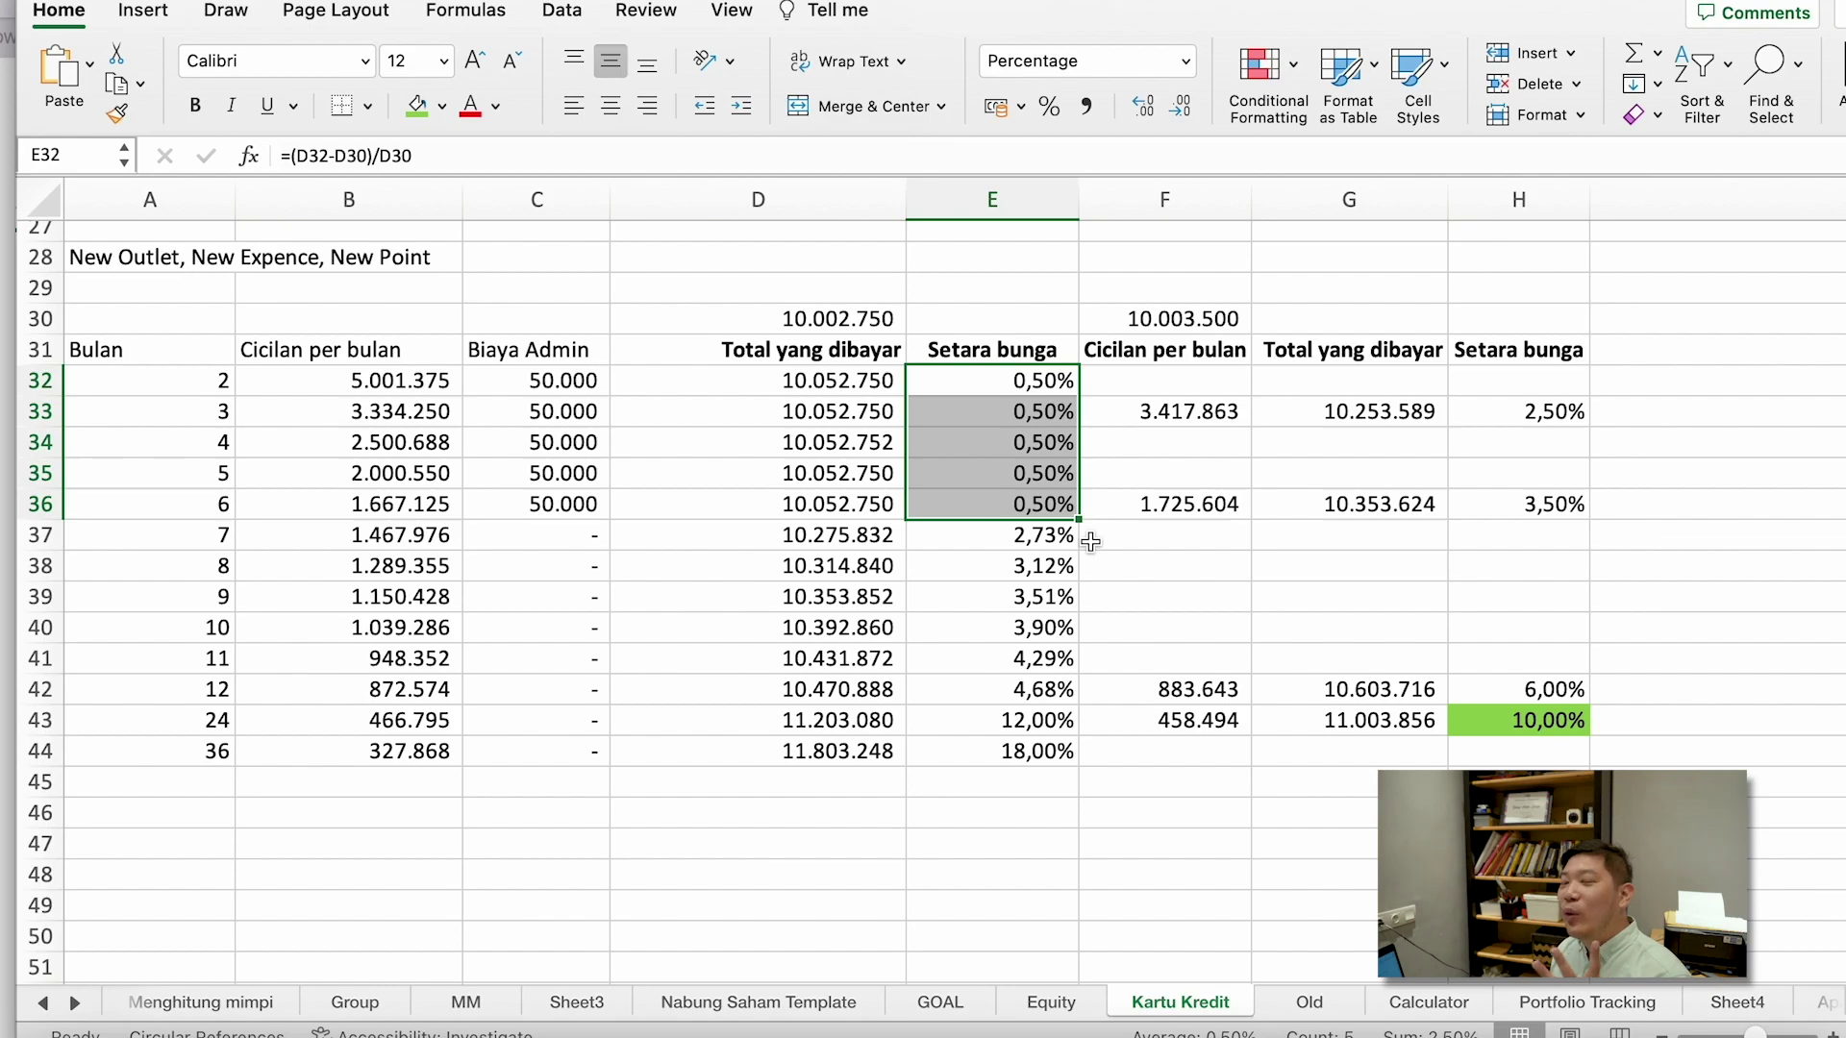
left_click(1026, 507)
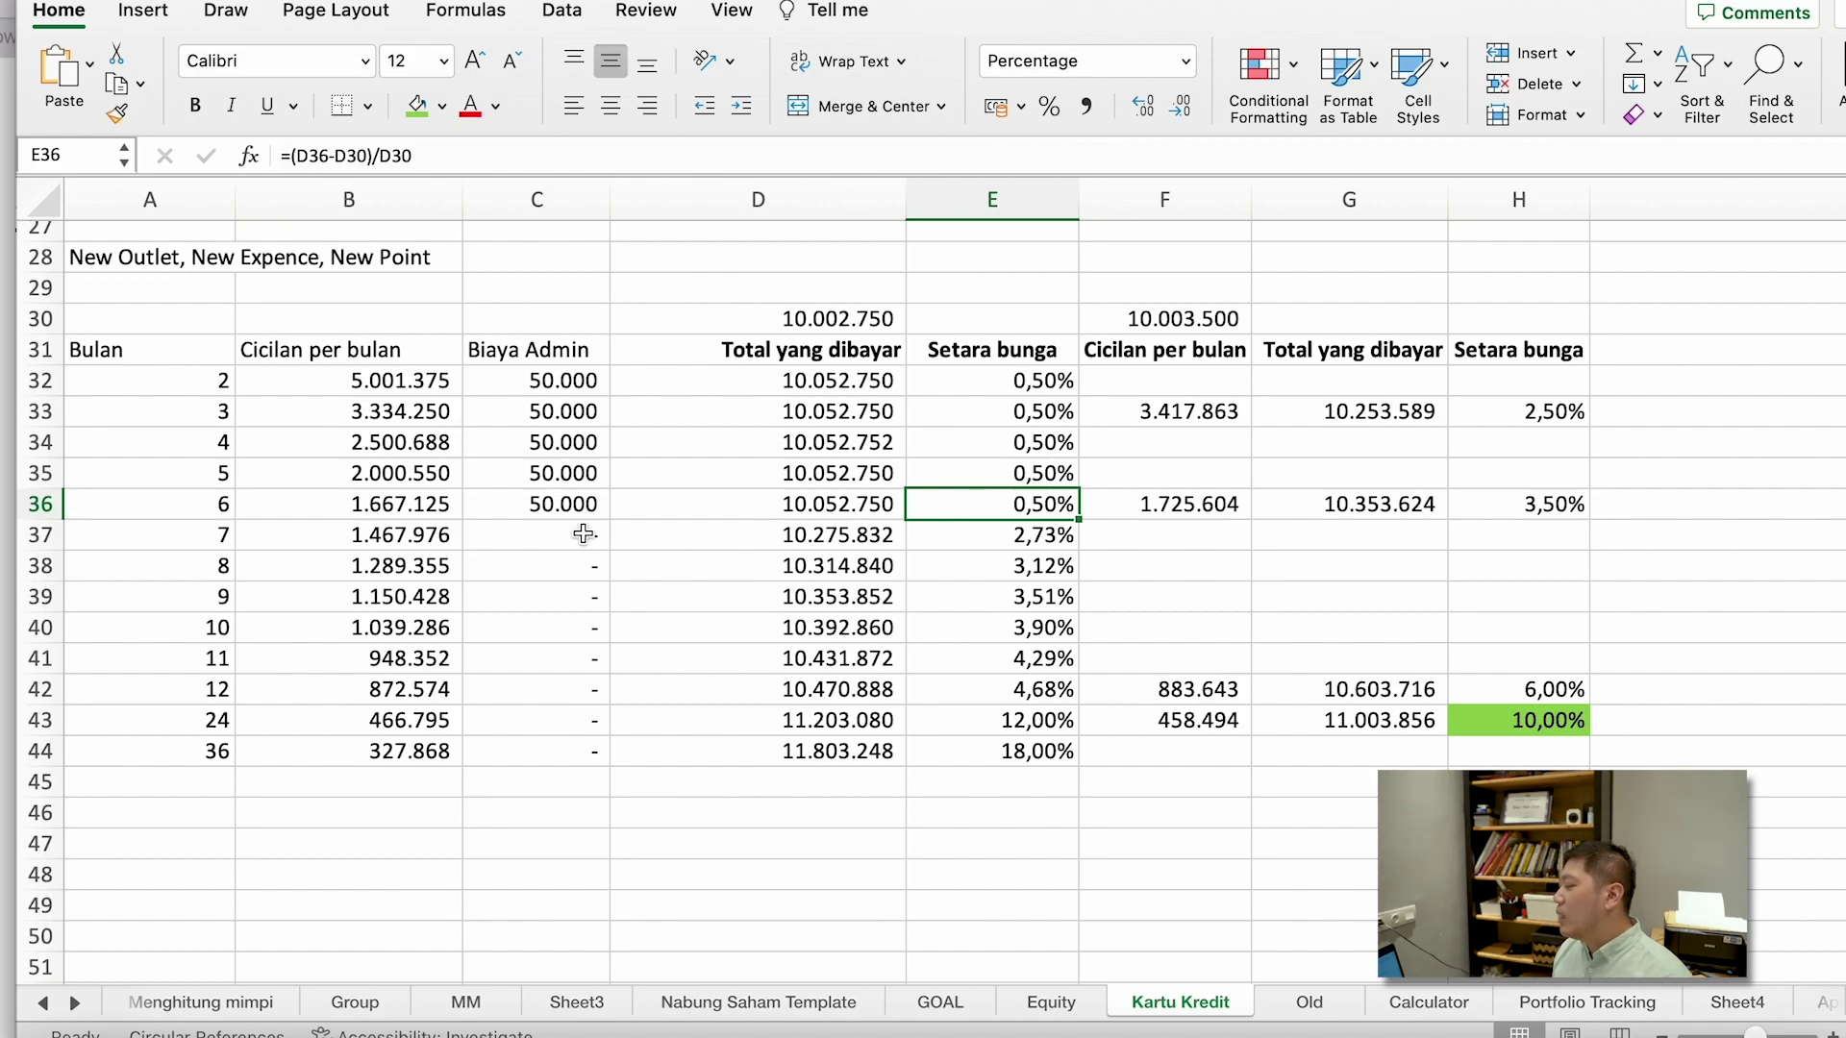
left_click(565, 501)
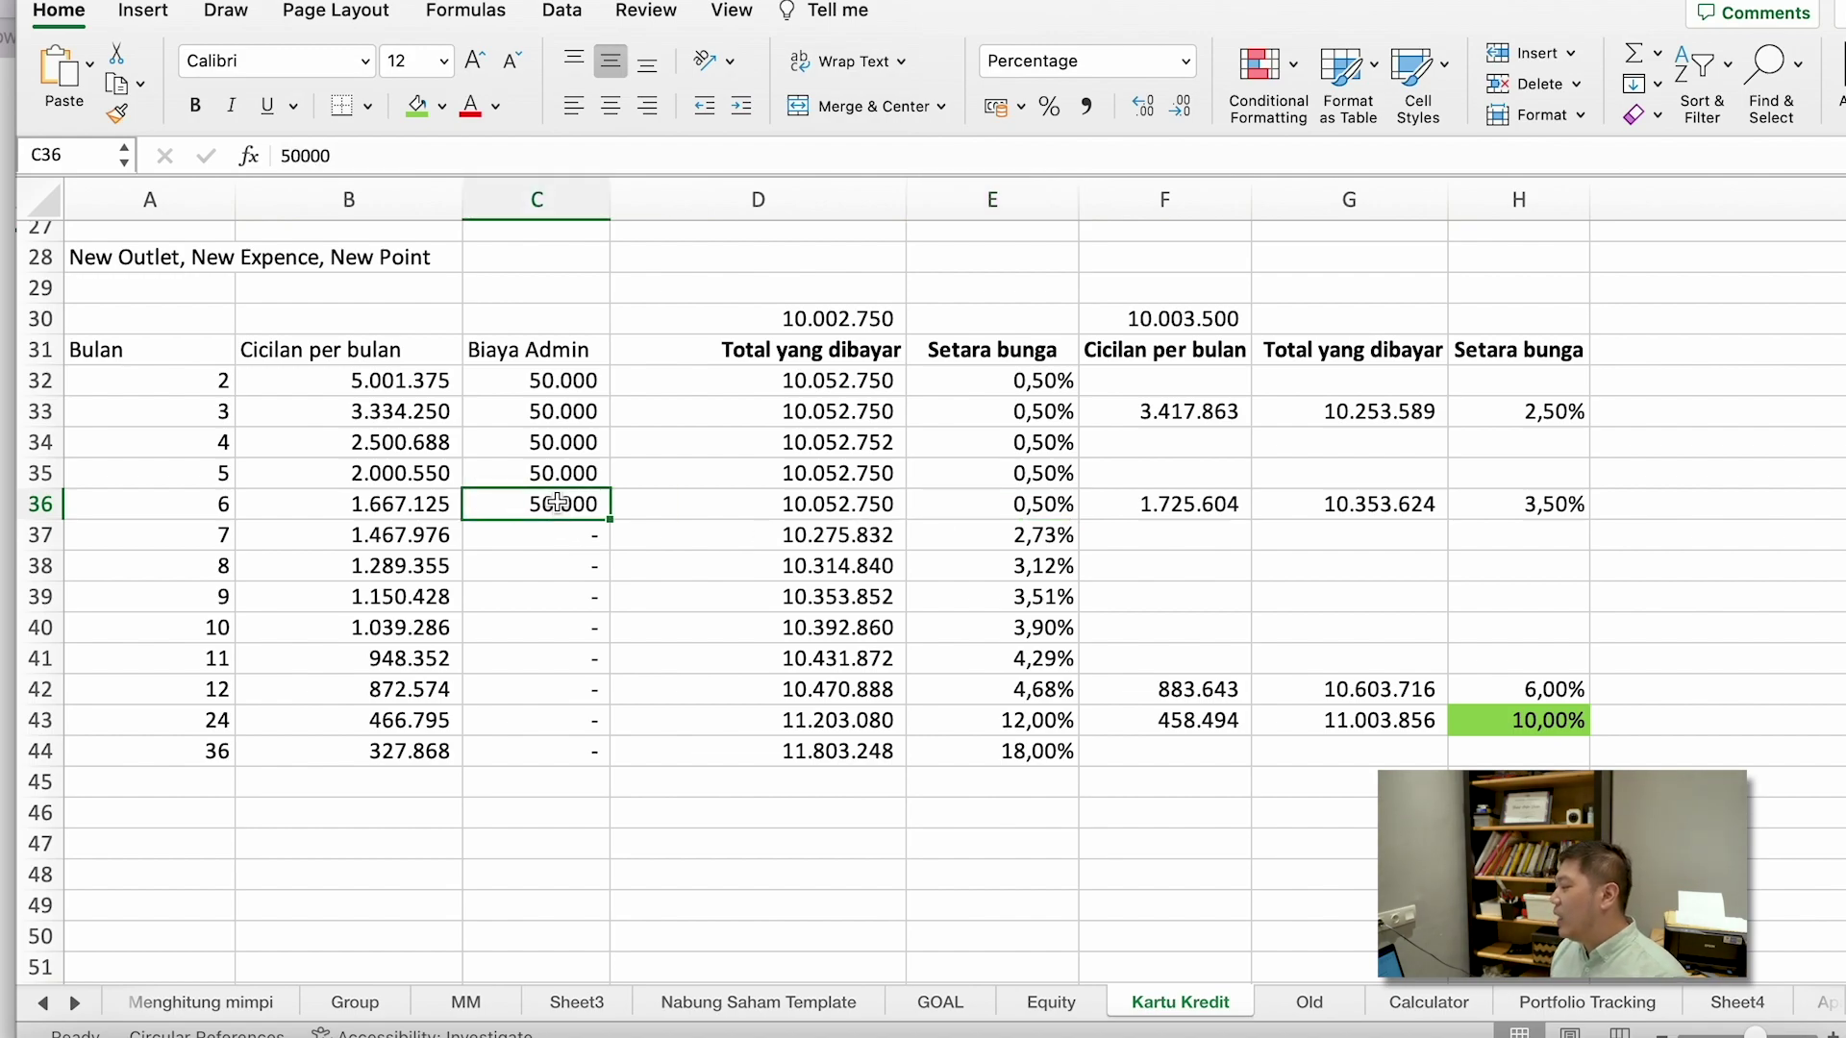
left_click(978, 503)
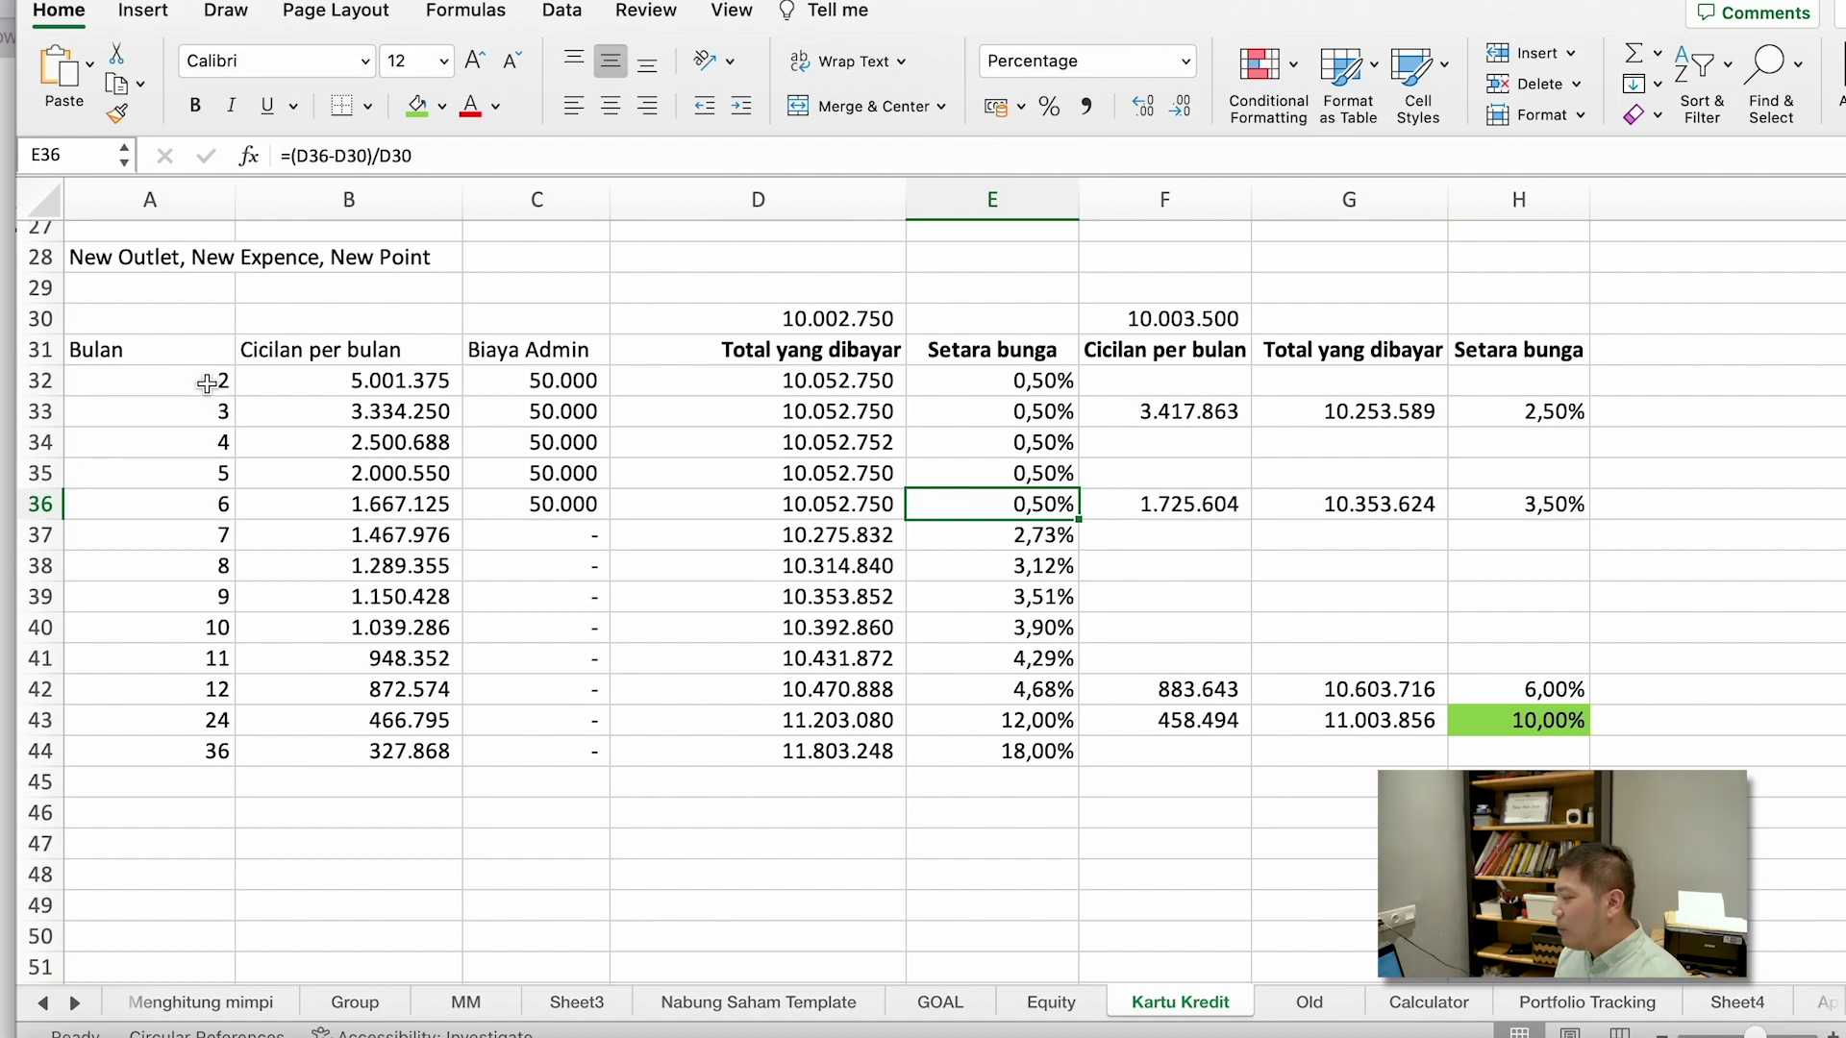
- Review the range of tenors in the Bulan column, and examine the 7-month row's monthly instalment and total payment
scroll(207, 383, "down", 2)
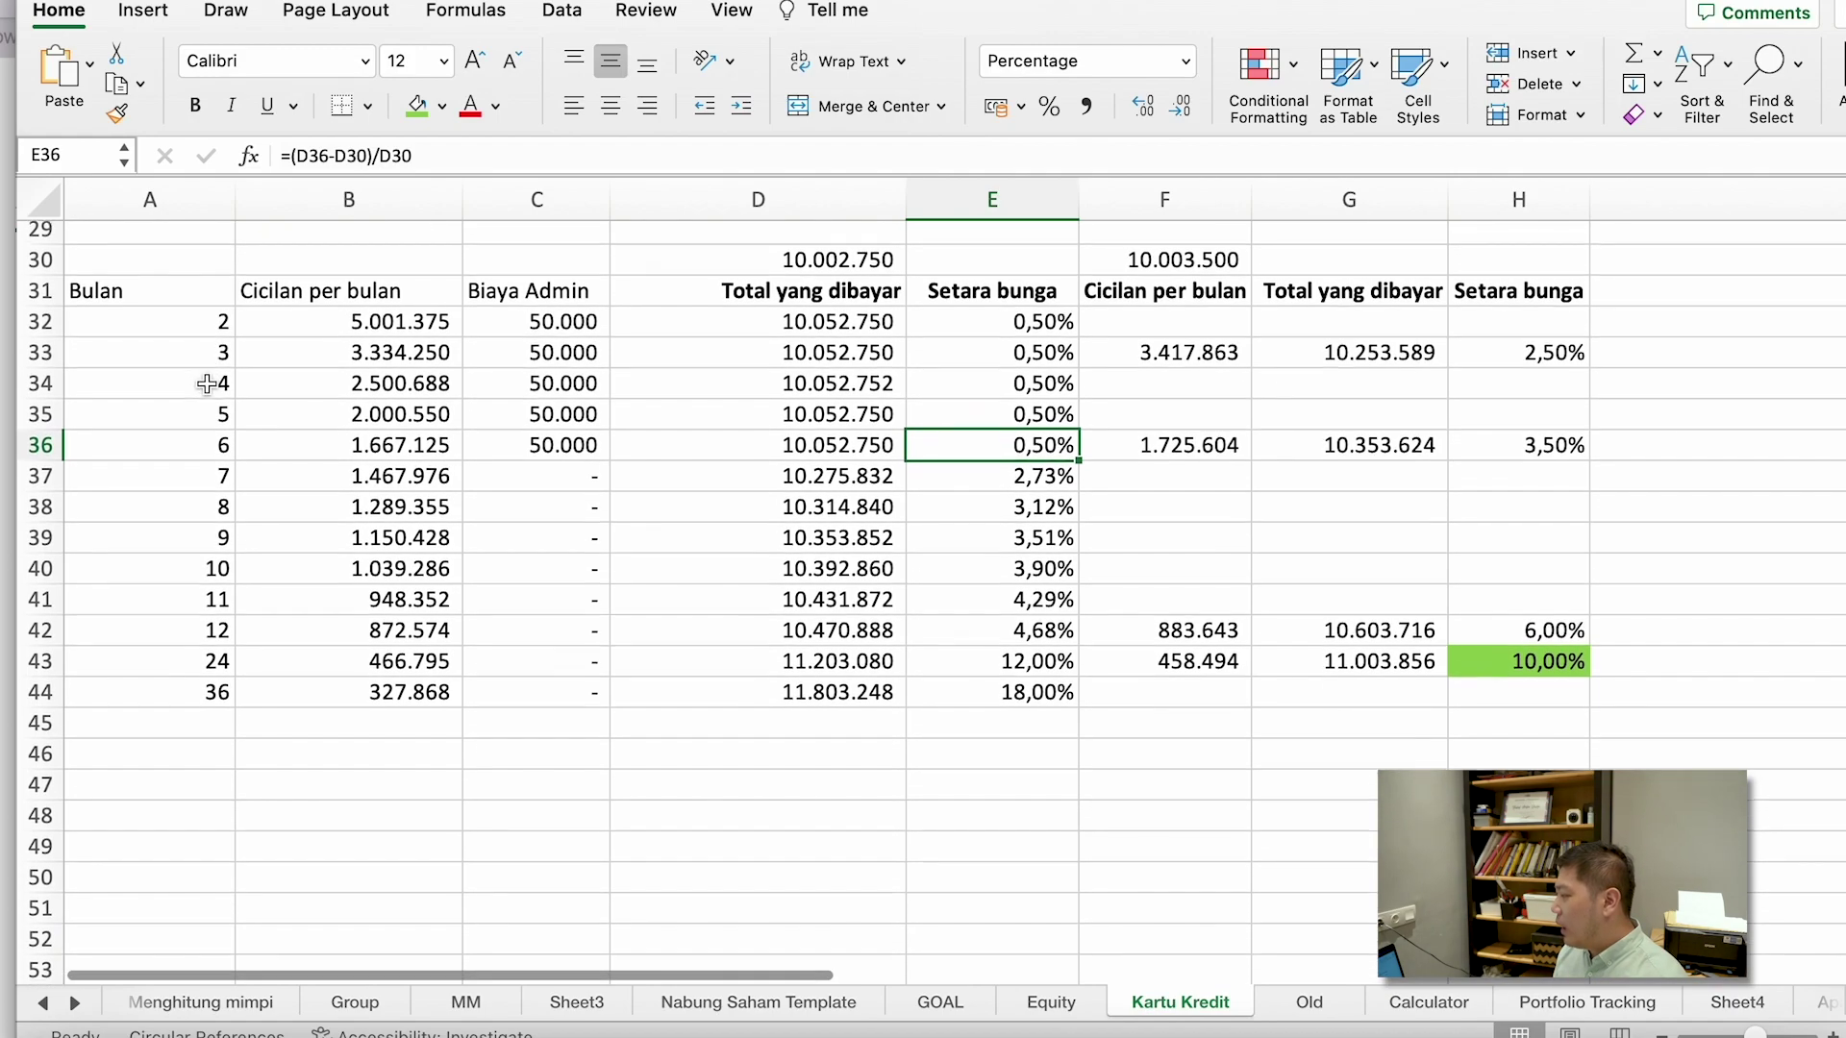
left_click_drag(219, 320, 211, 444)
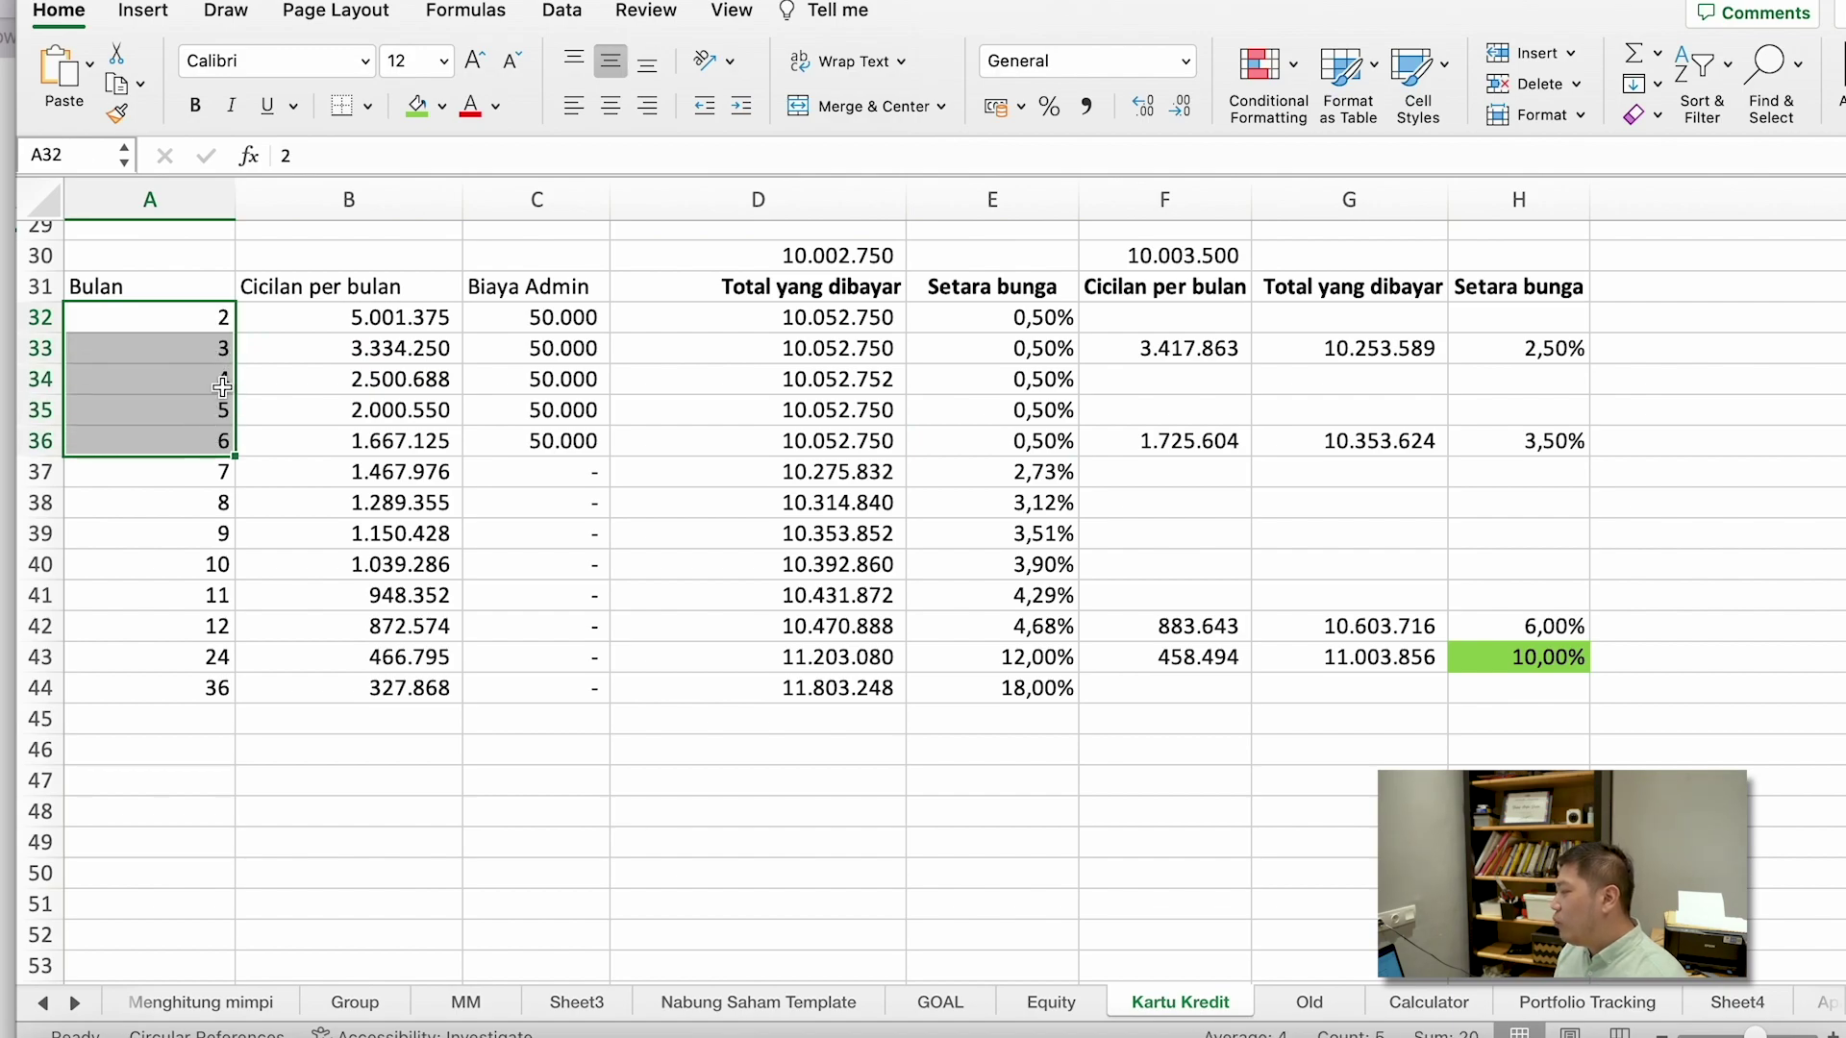
left_click(206, 567)
left_click(210, 692)
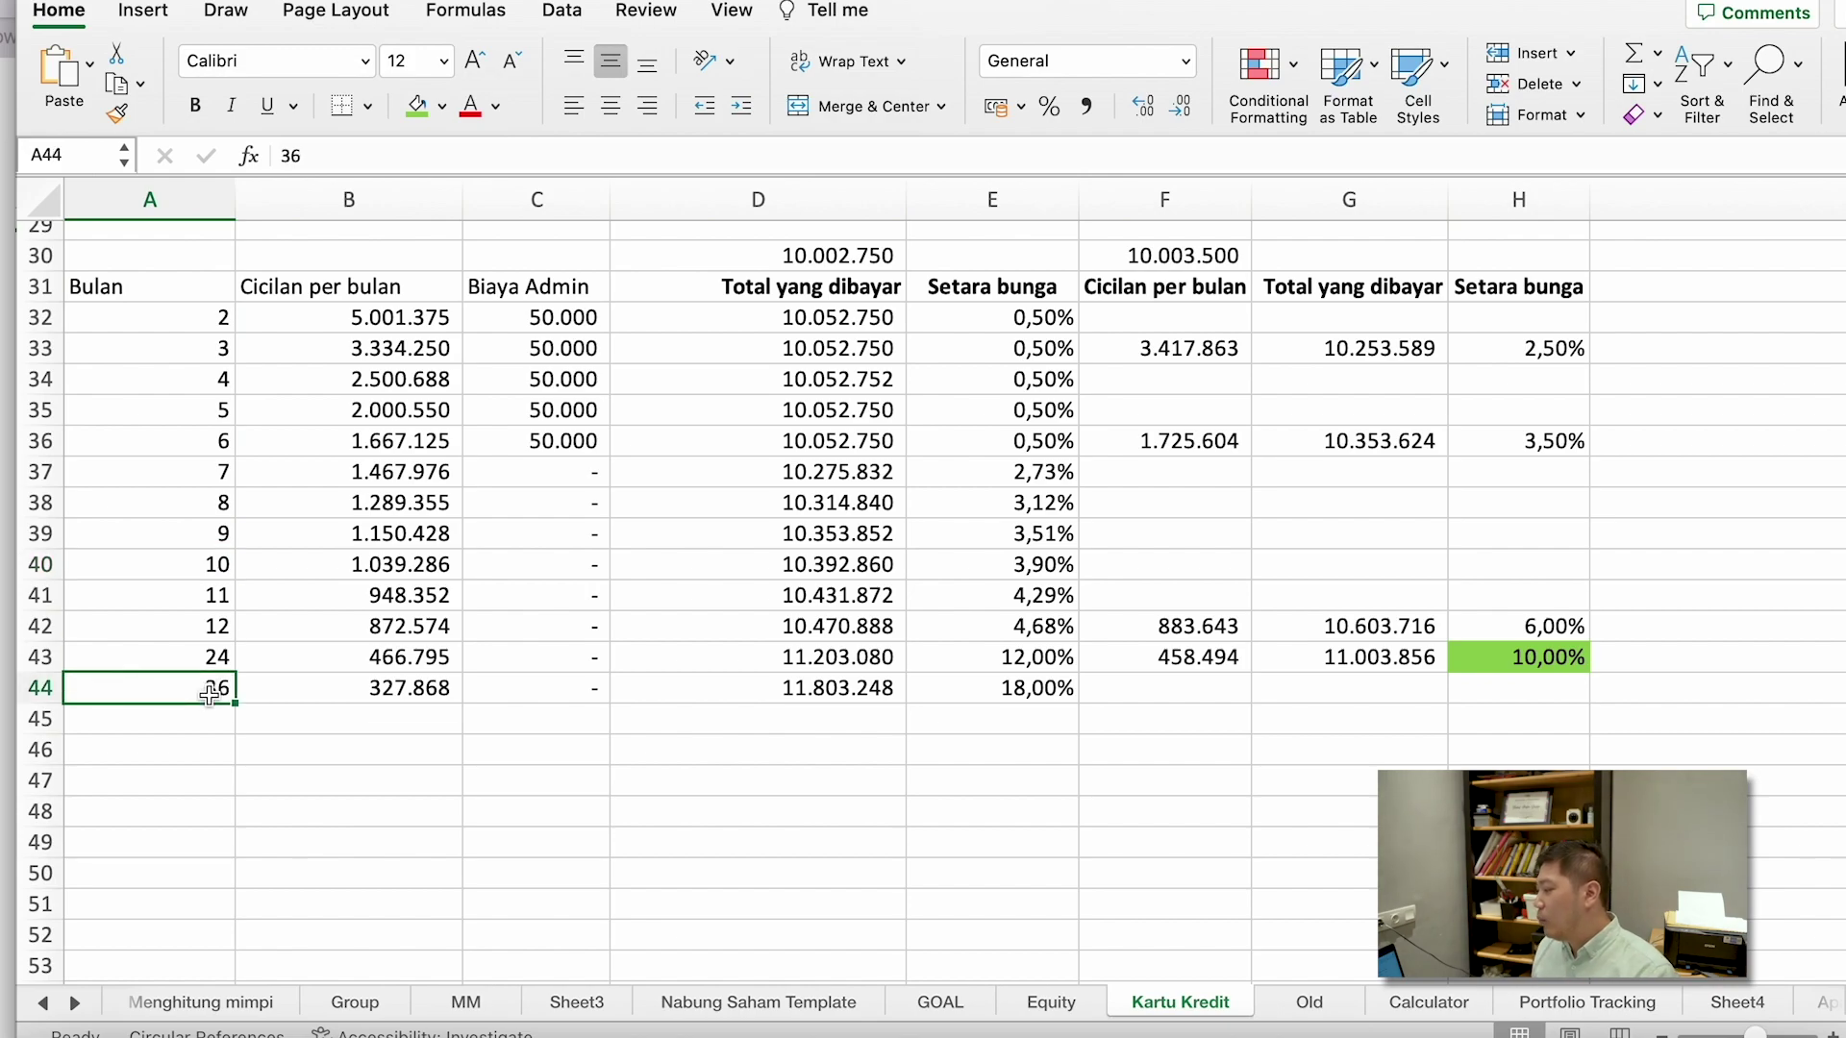
left_click(45, 471)
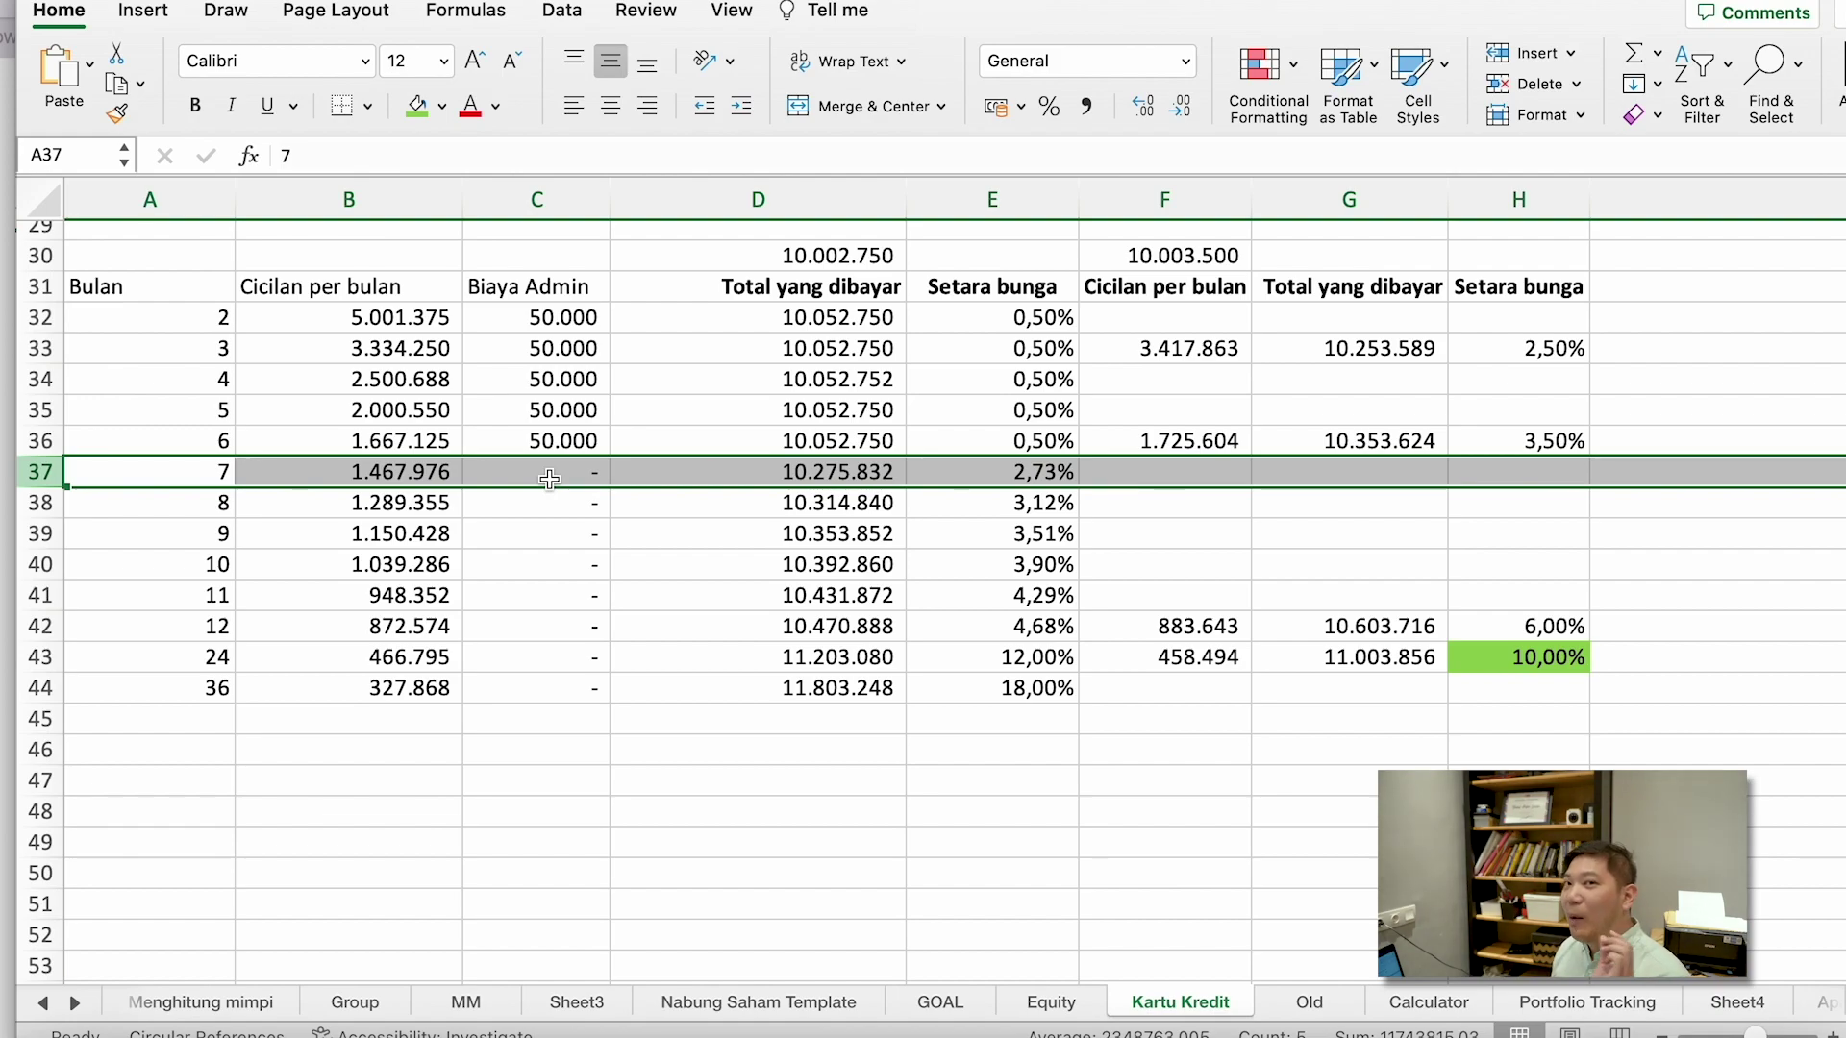
left_click(747, 471)
left_click(366, 469)
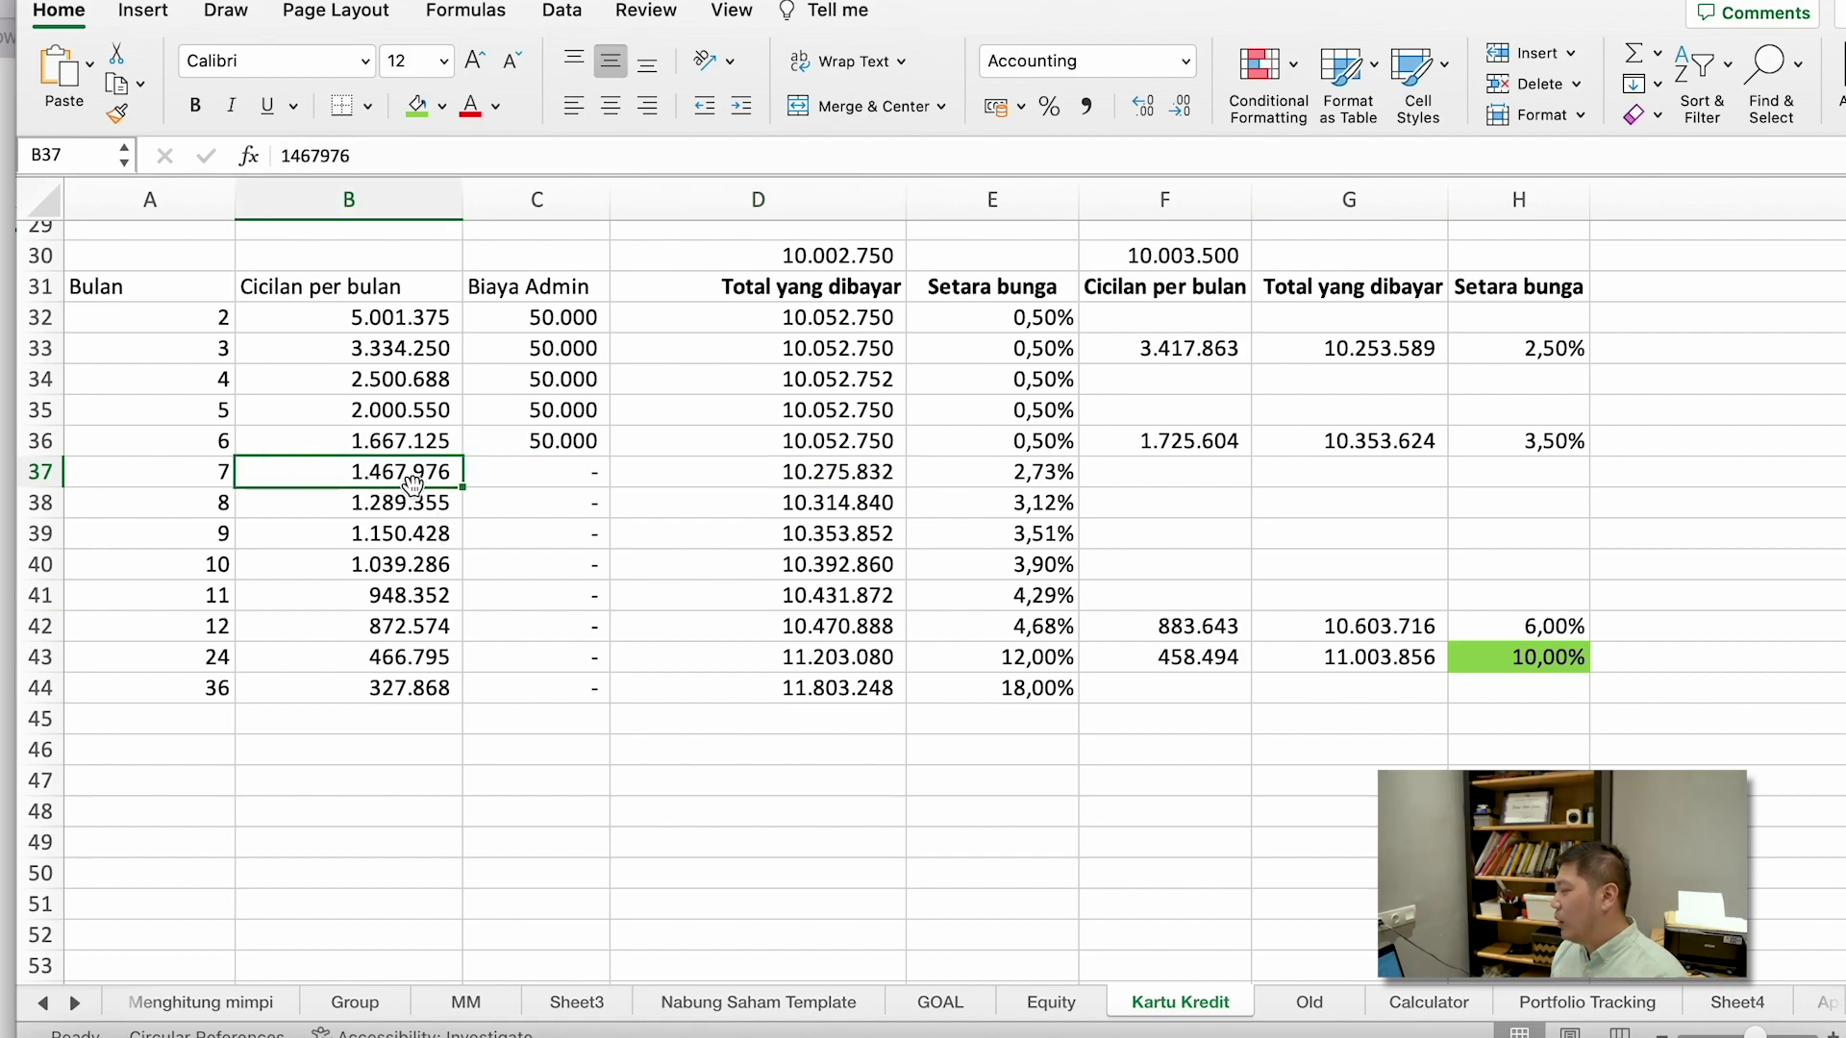
left_click(722, 483)
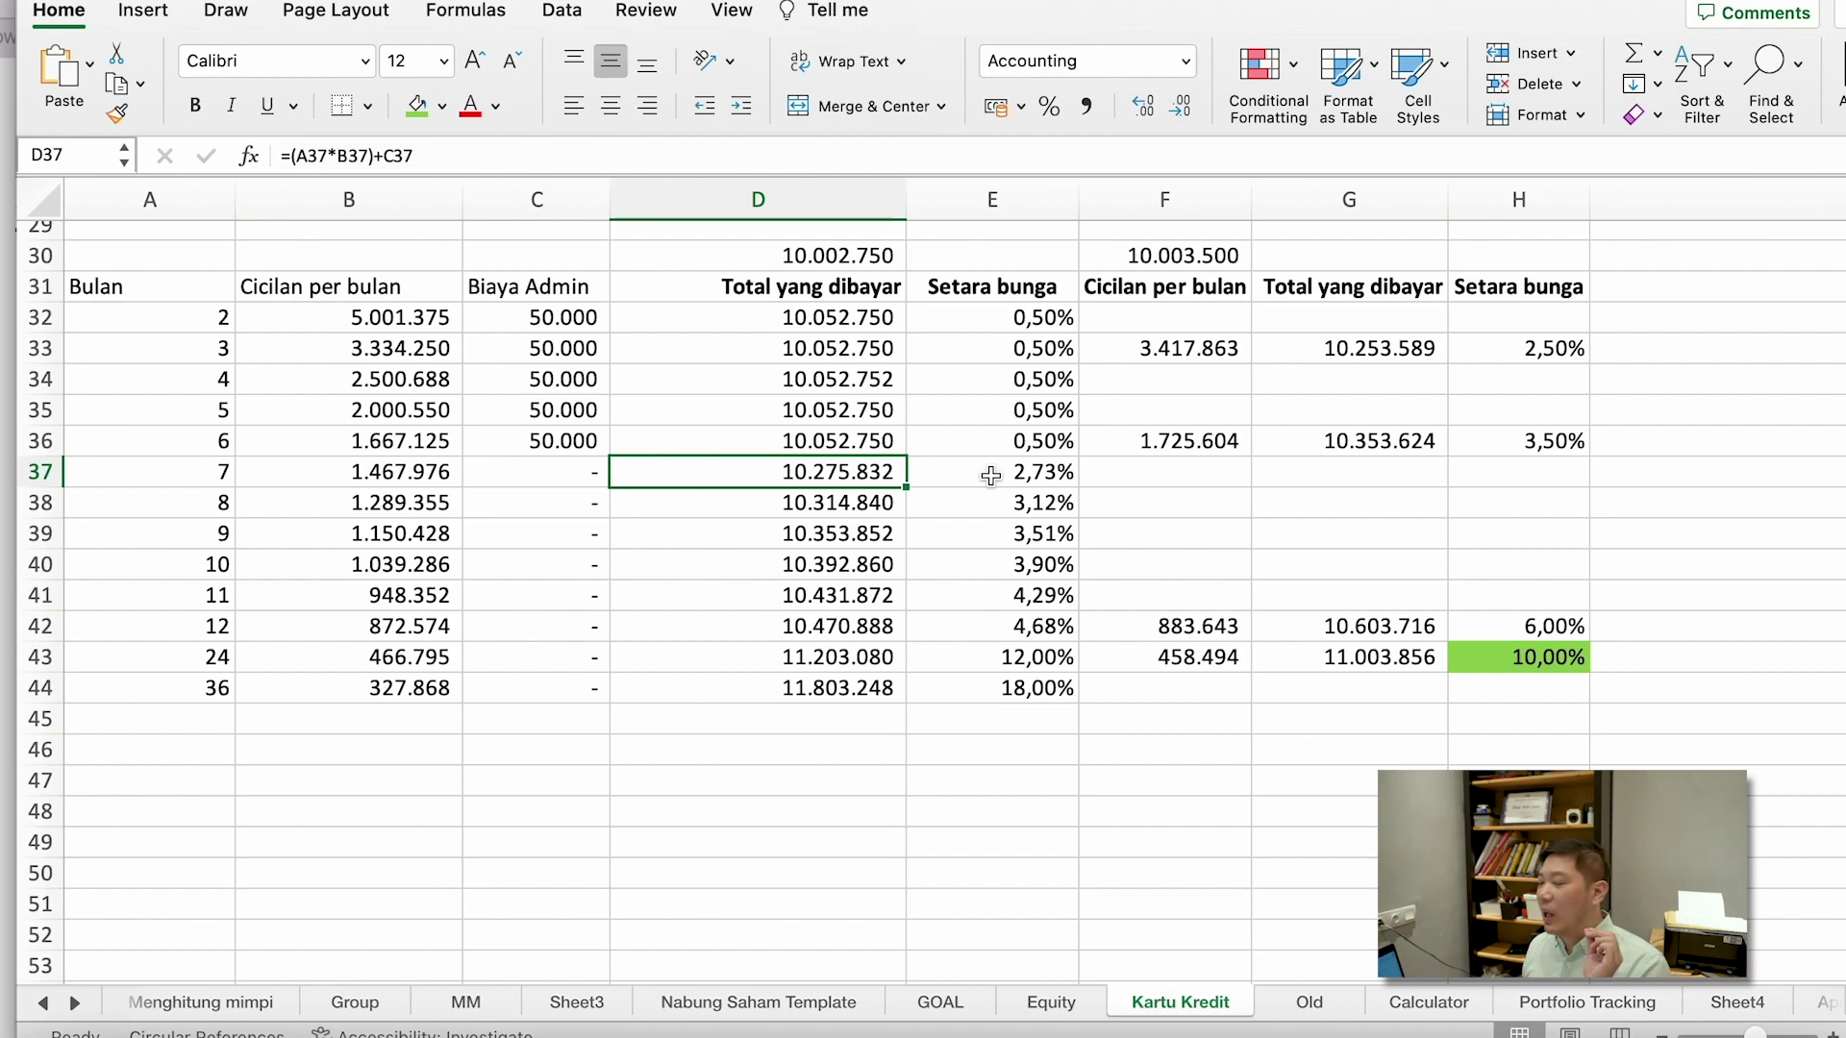
- Examine the 12-month row's monthly instalment, total payment and equivalent interest
left_click(43, 627)
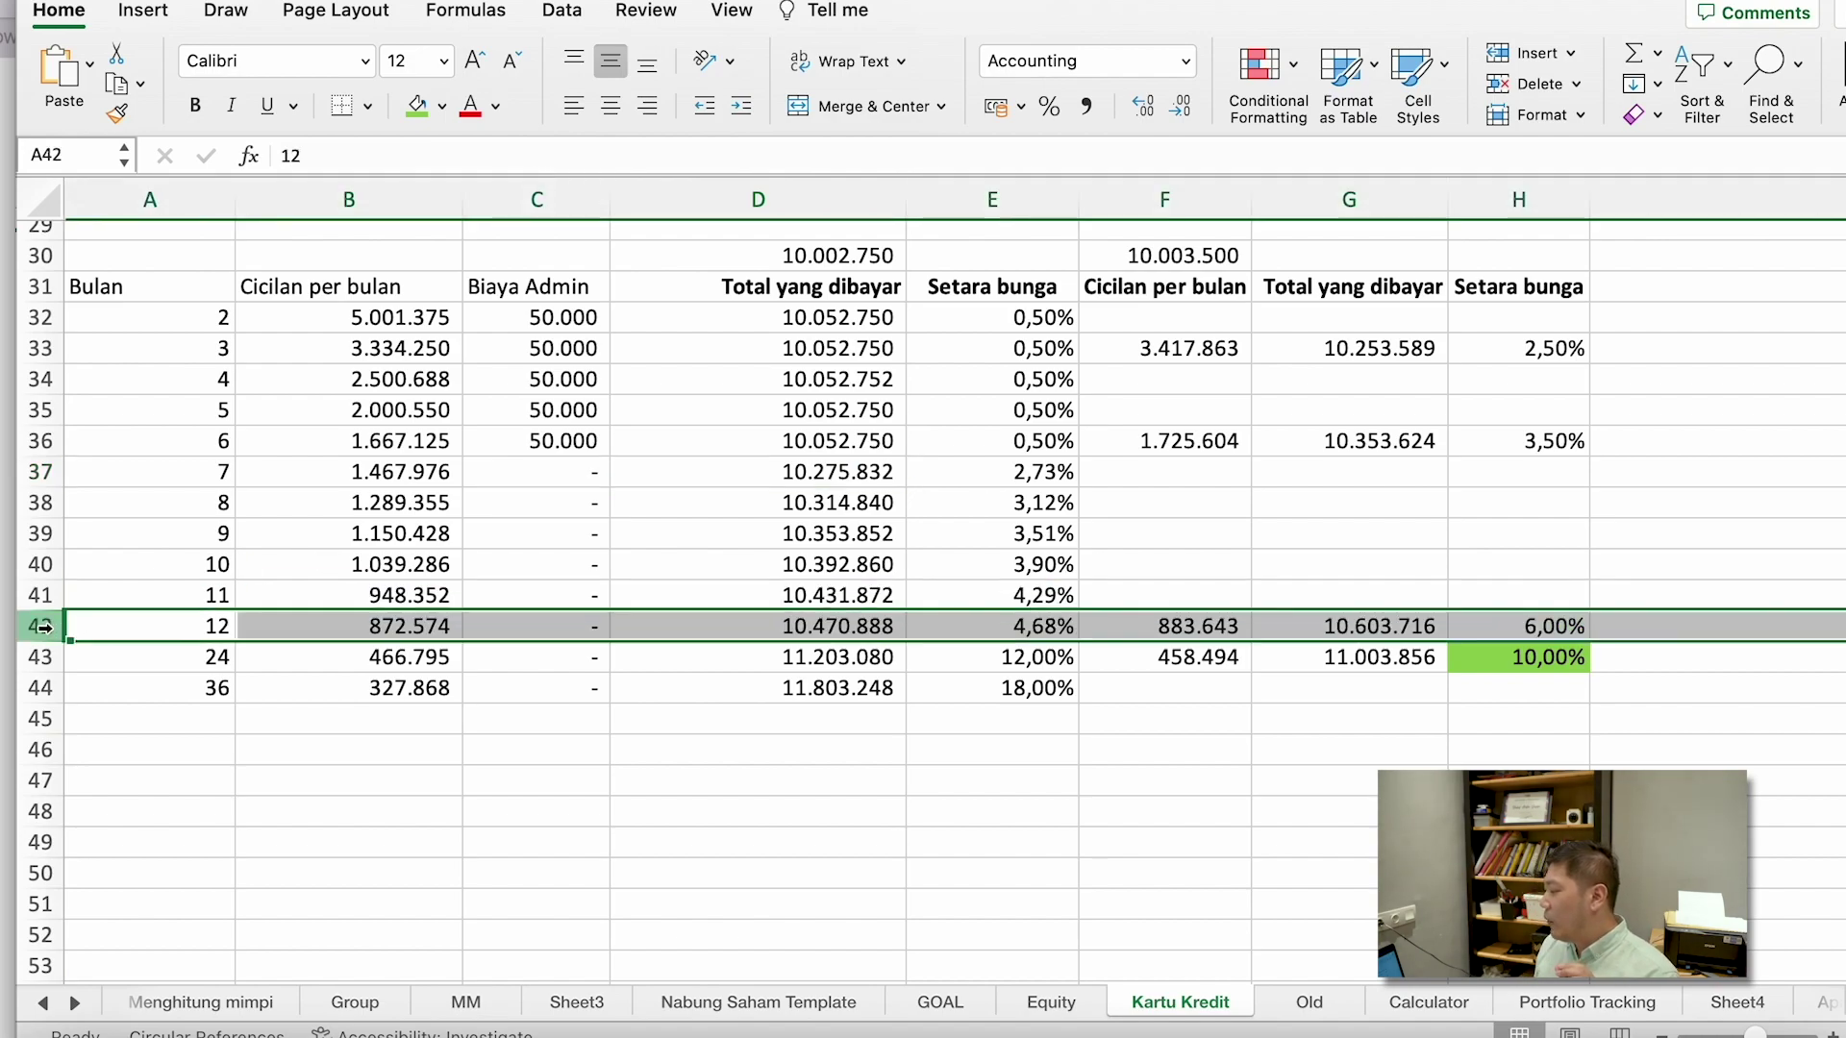
left_click(408, 659)
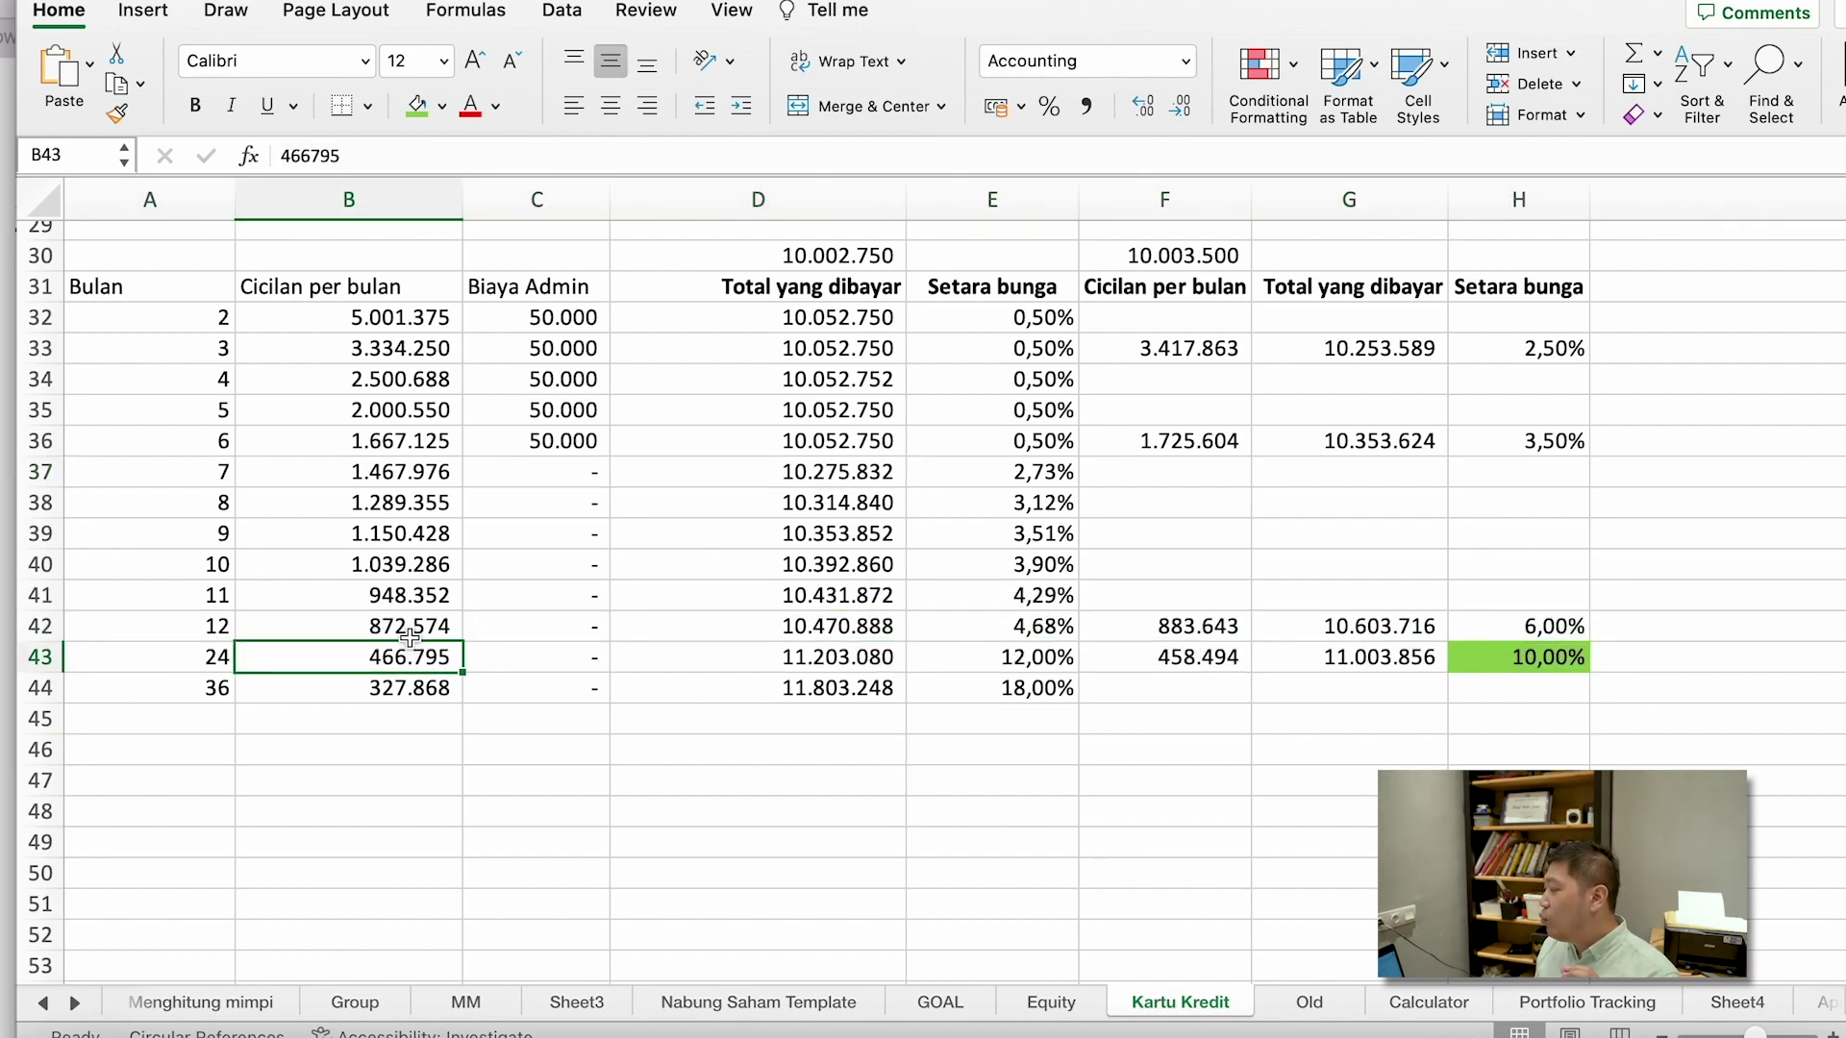
left_click(410, 629)
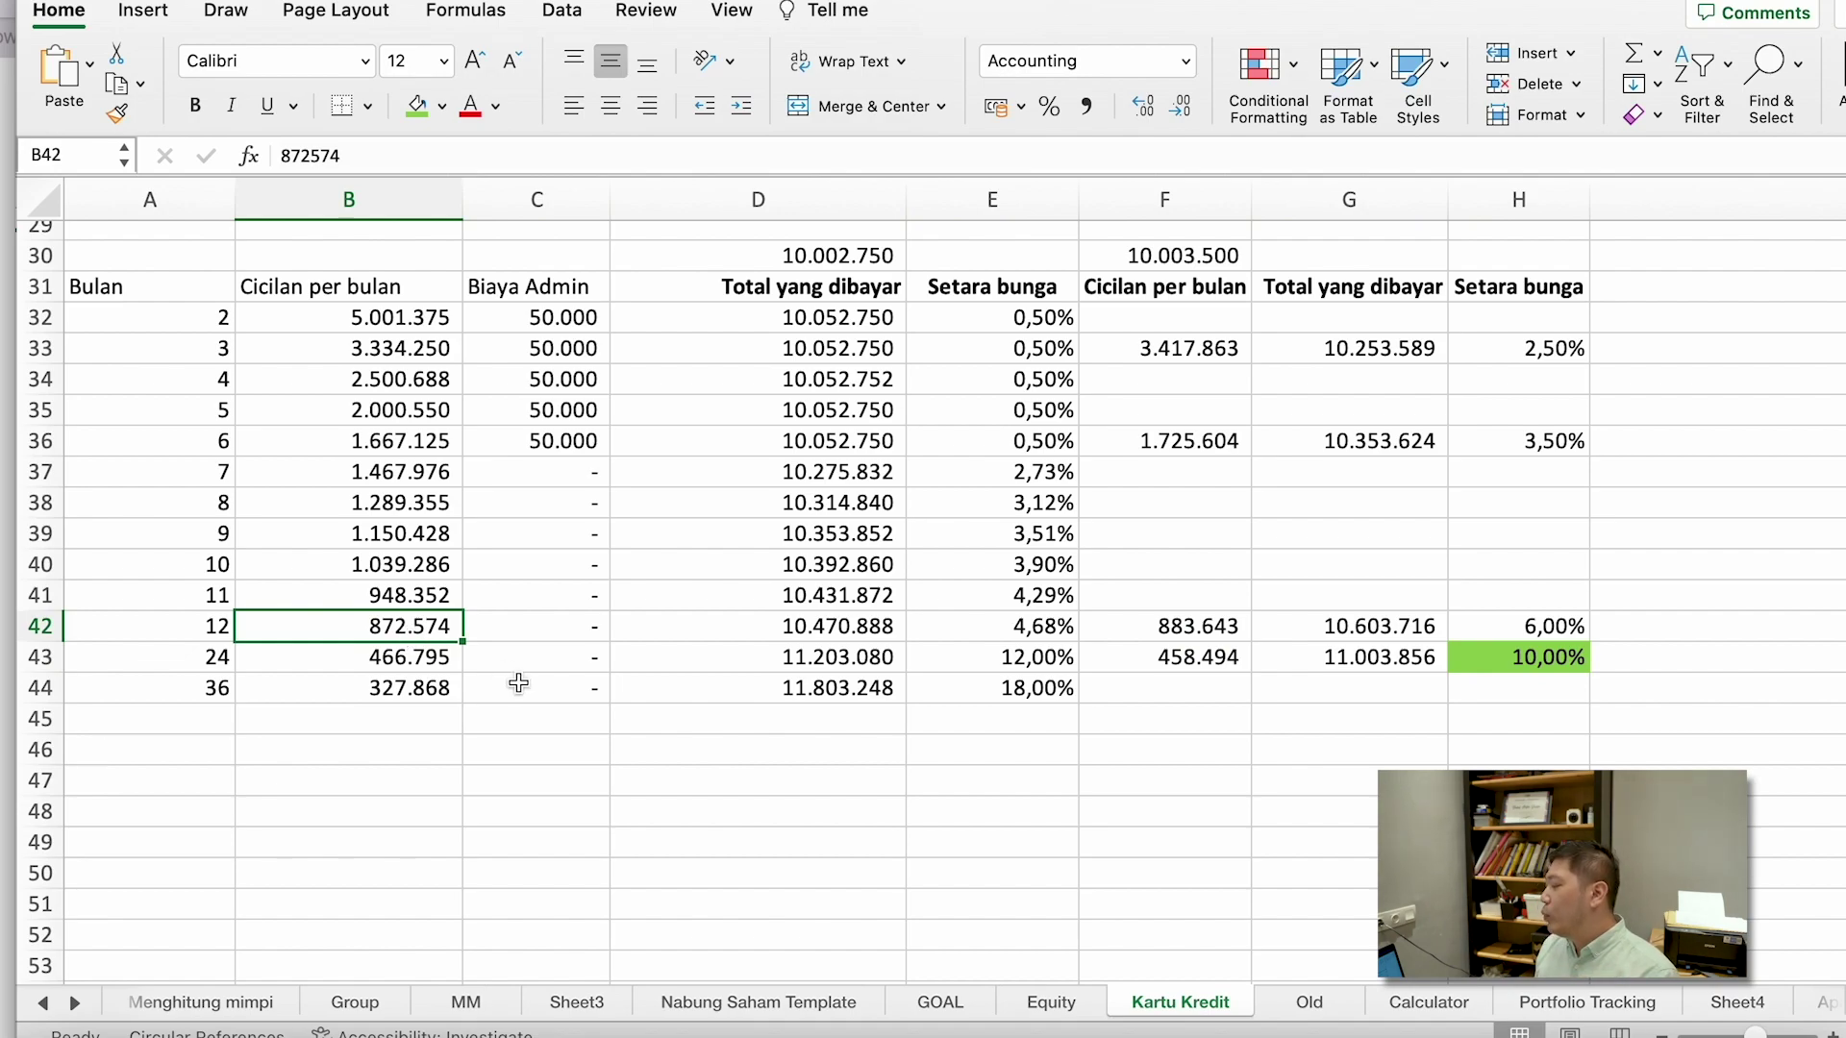
left_click(737, 636)
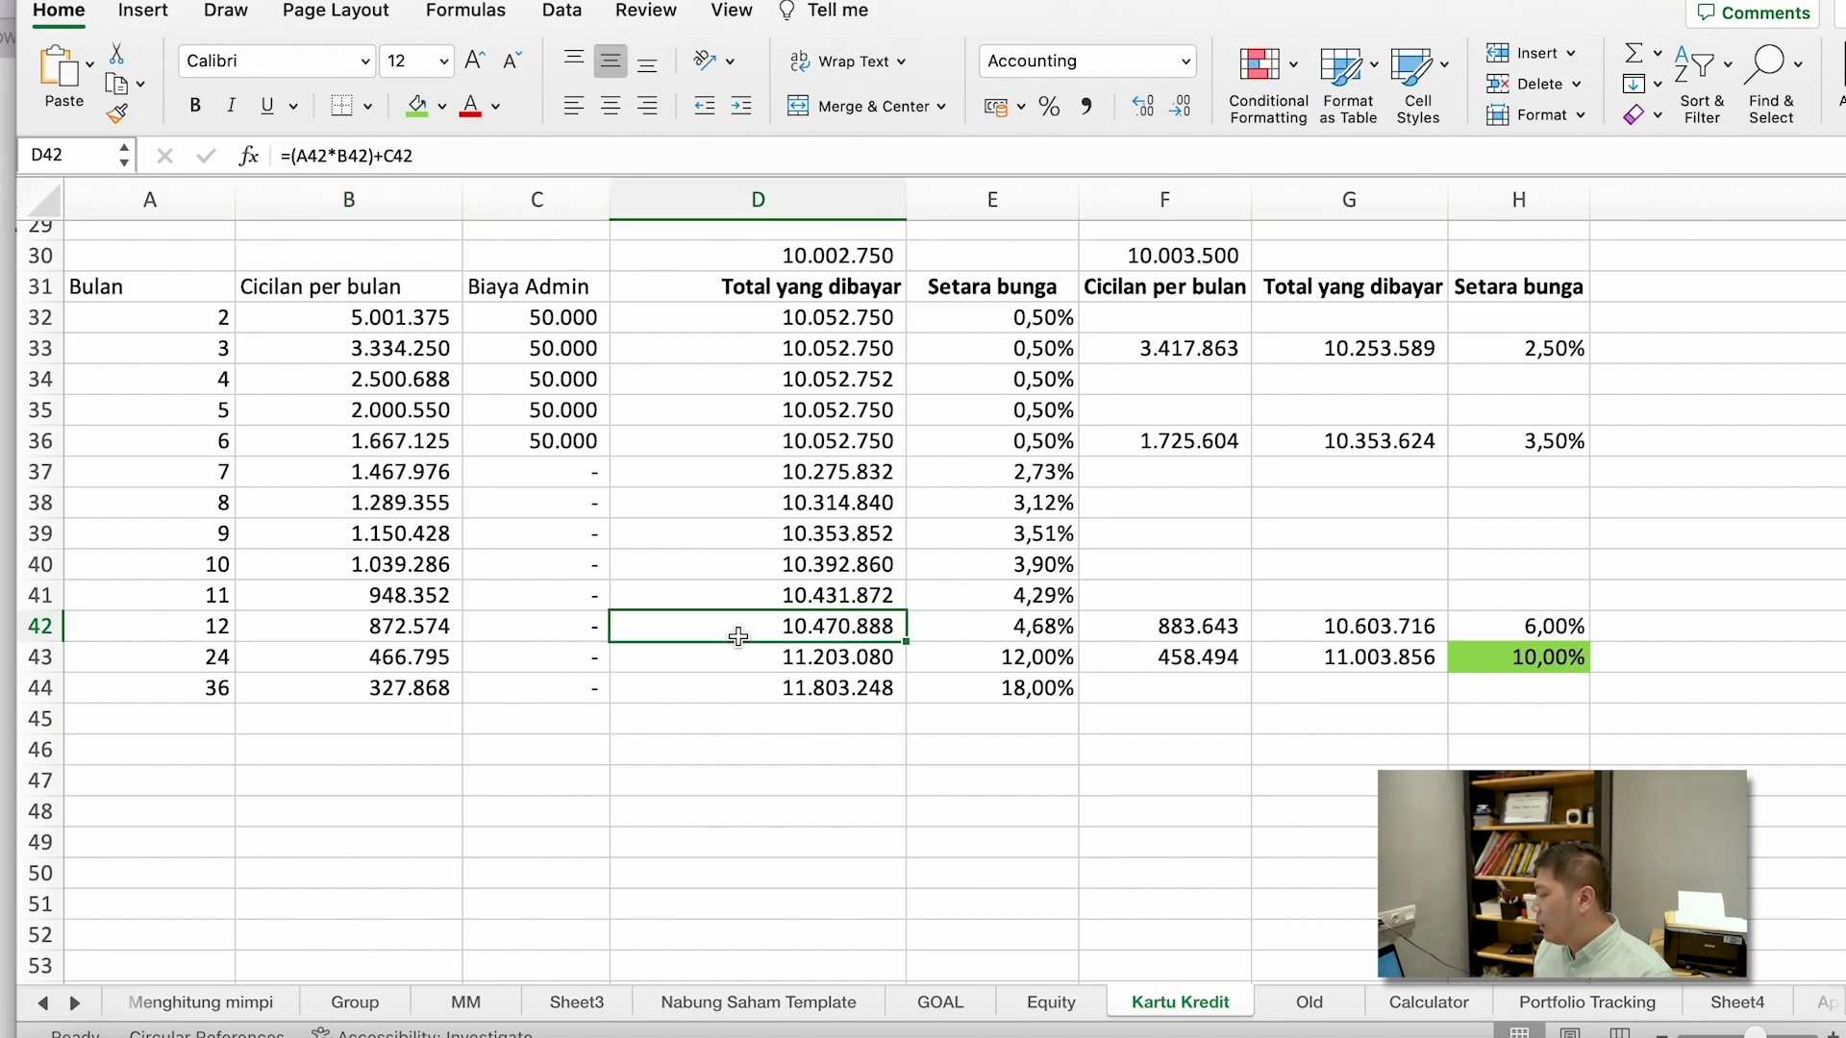
left_click(944, 629)
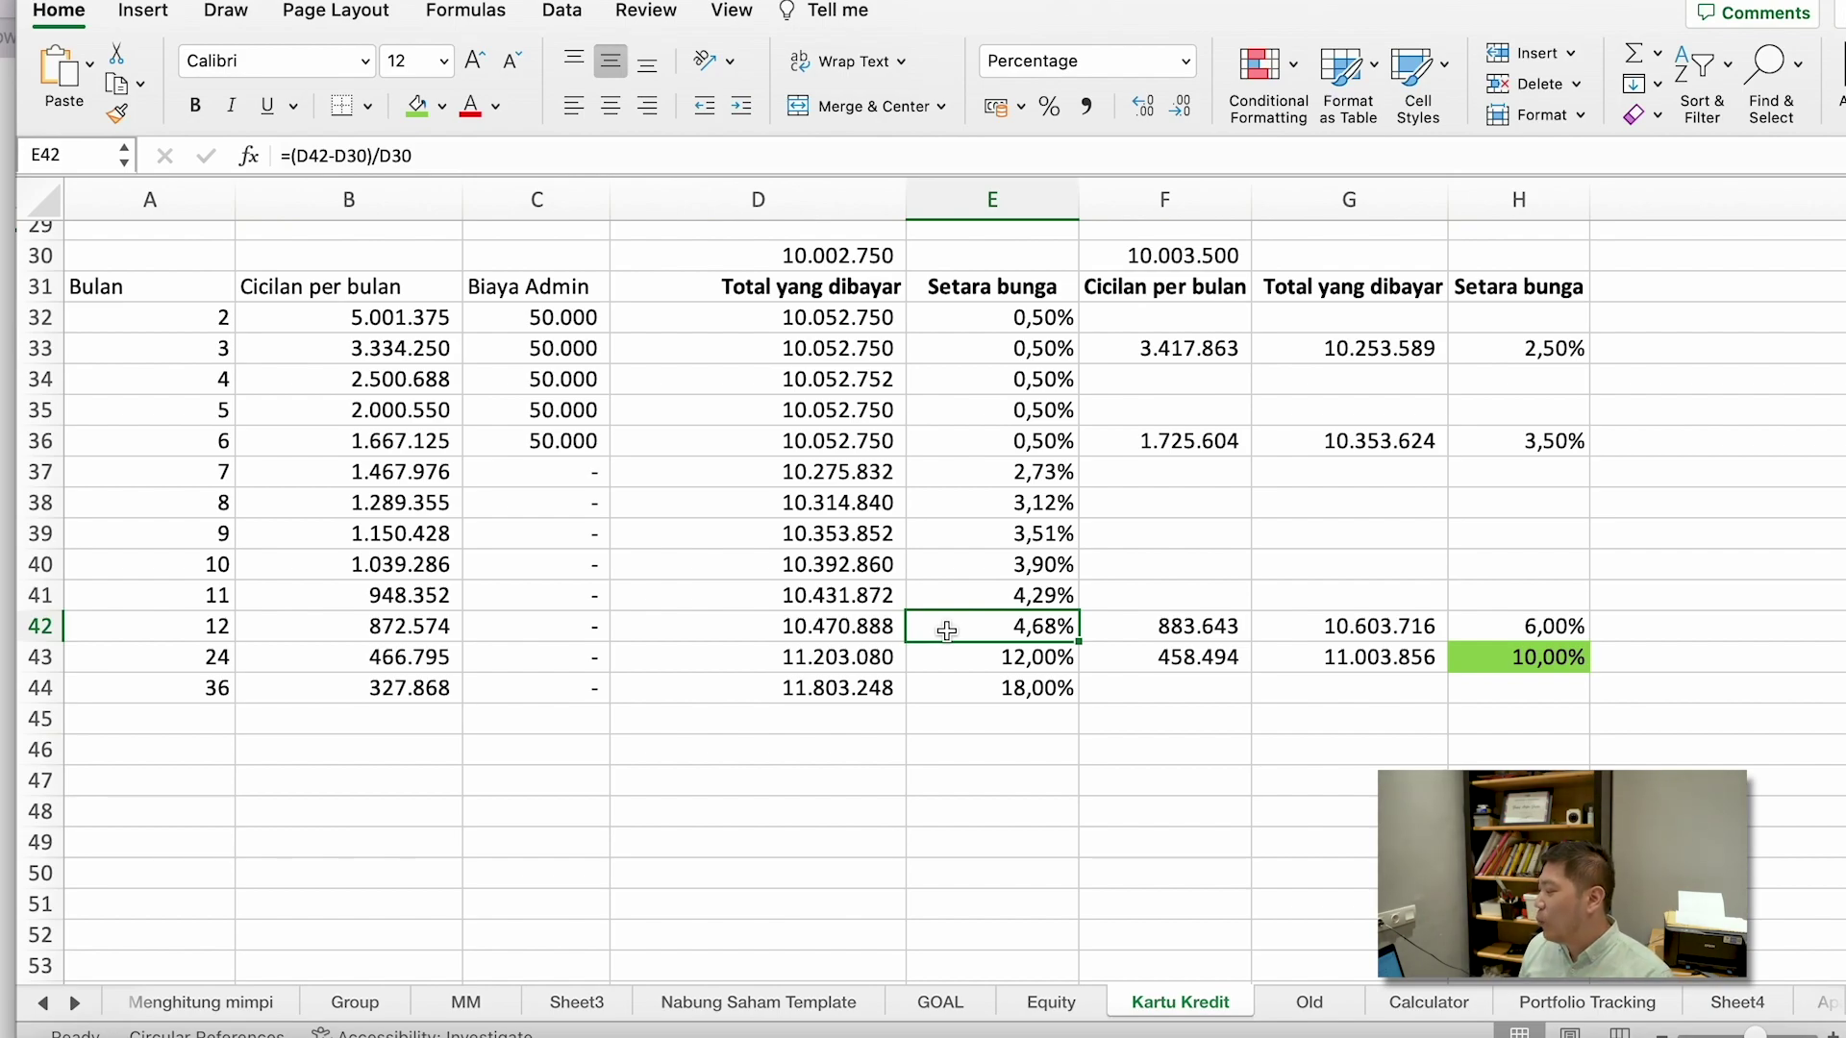
left_click(38, 626)
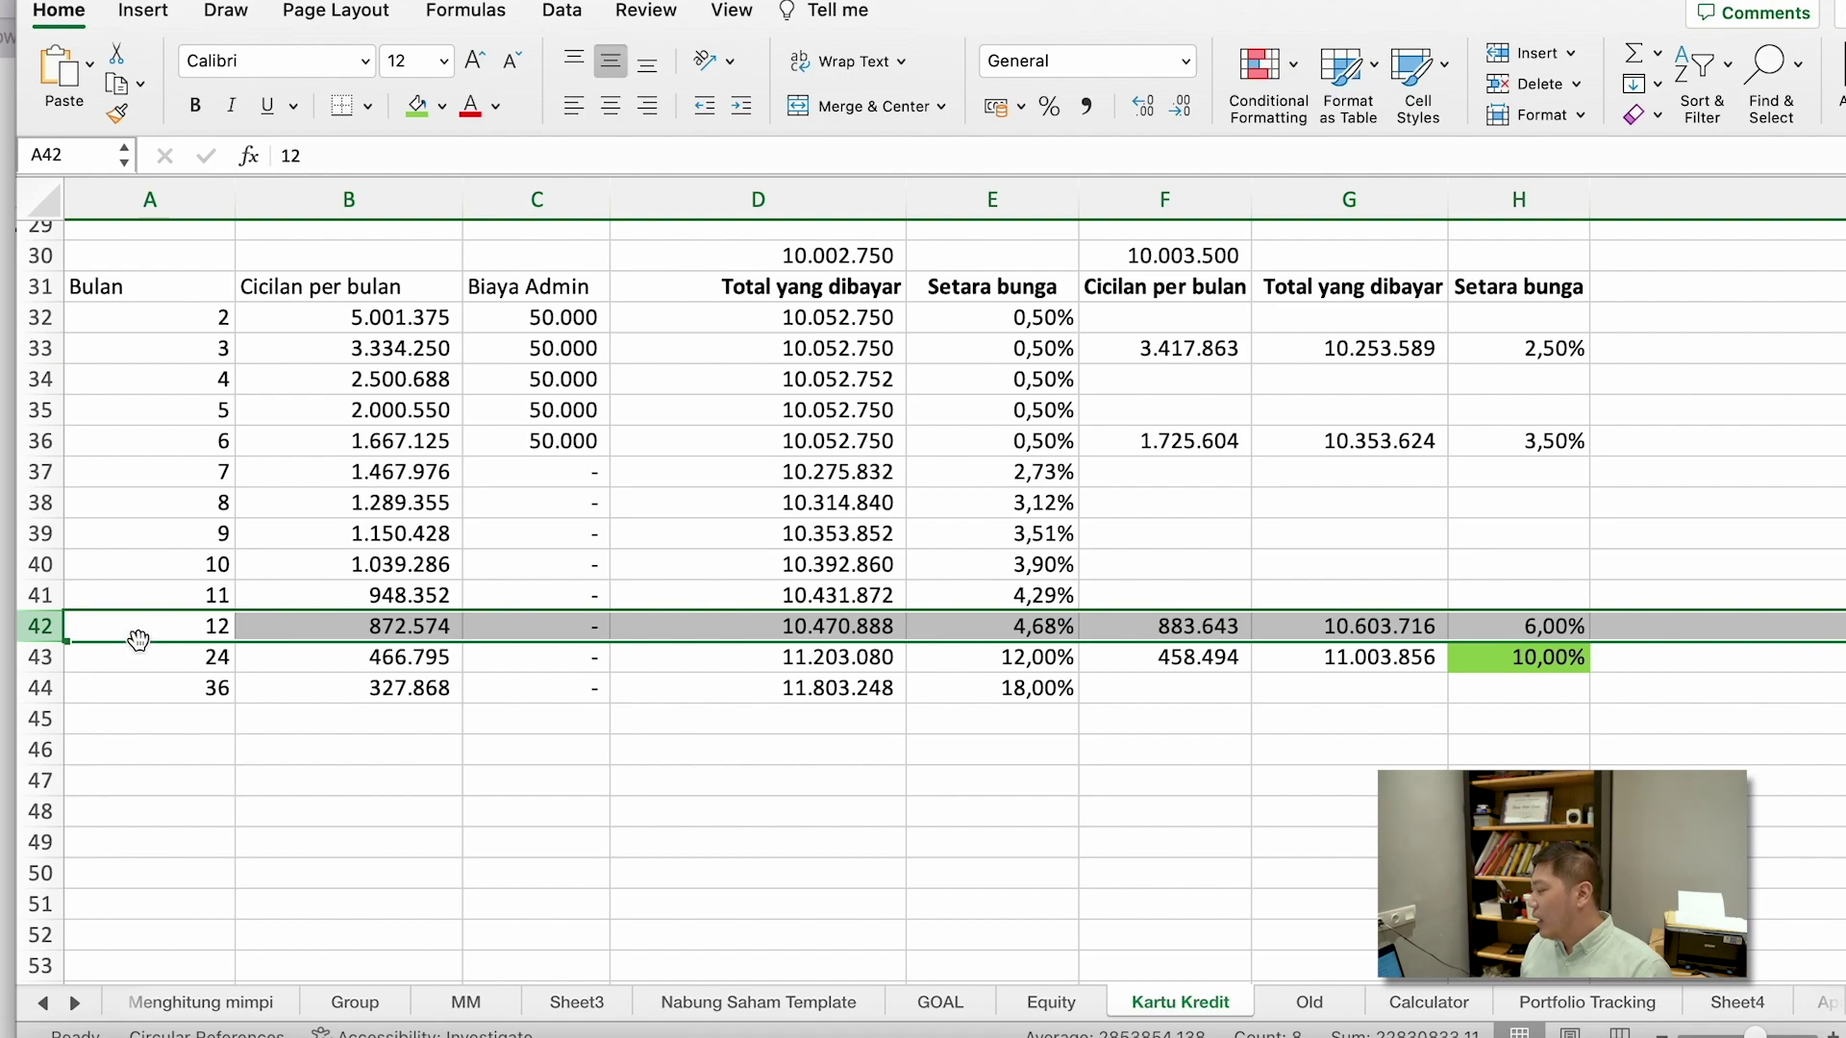
- Examine the instalment of the 24-month tenor and the equivalent interest rates of the 24 and 36 month tenors
left_click(30, 658)
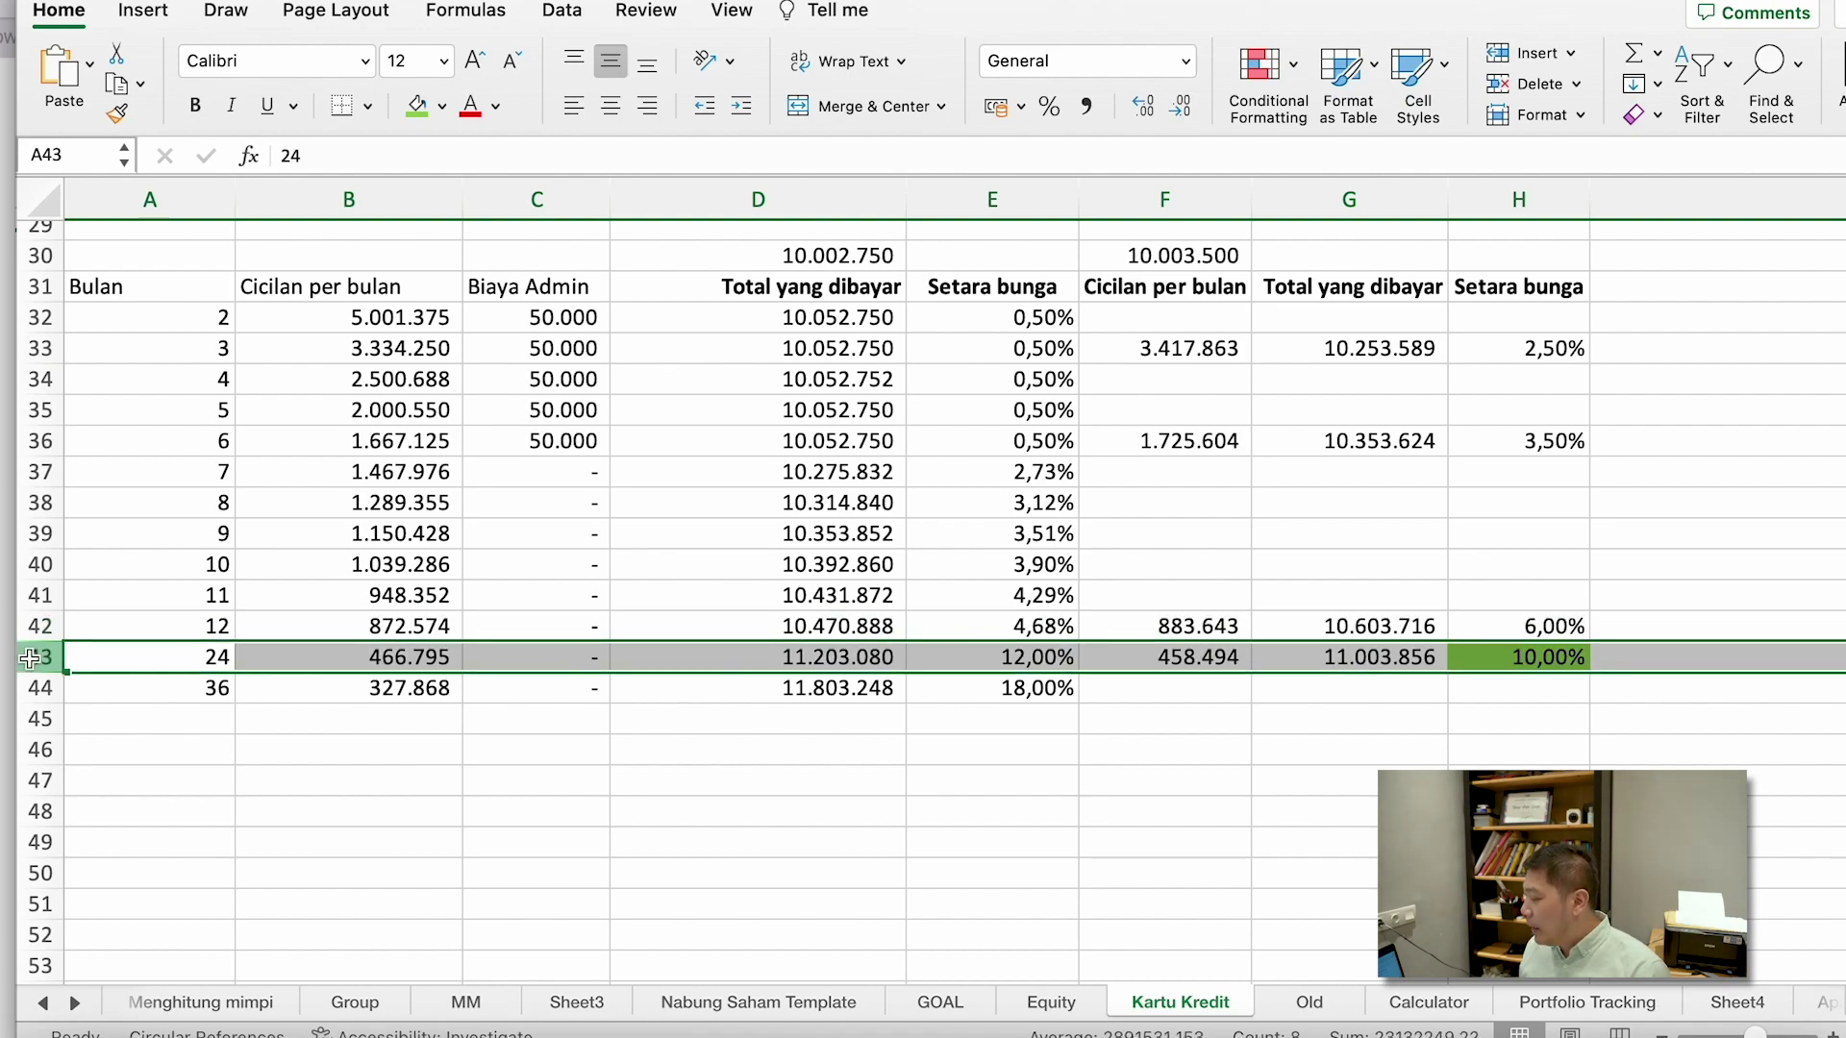
left_click(391, 659)
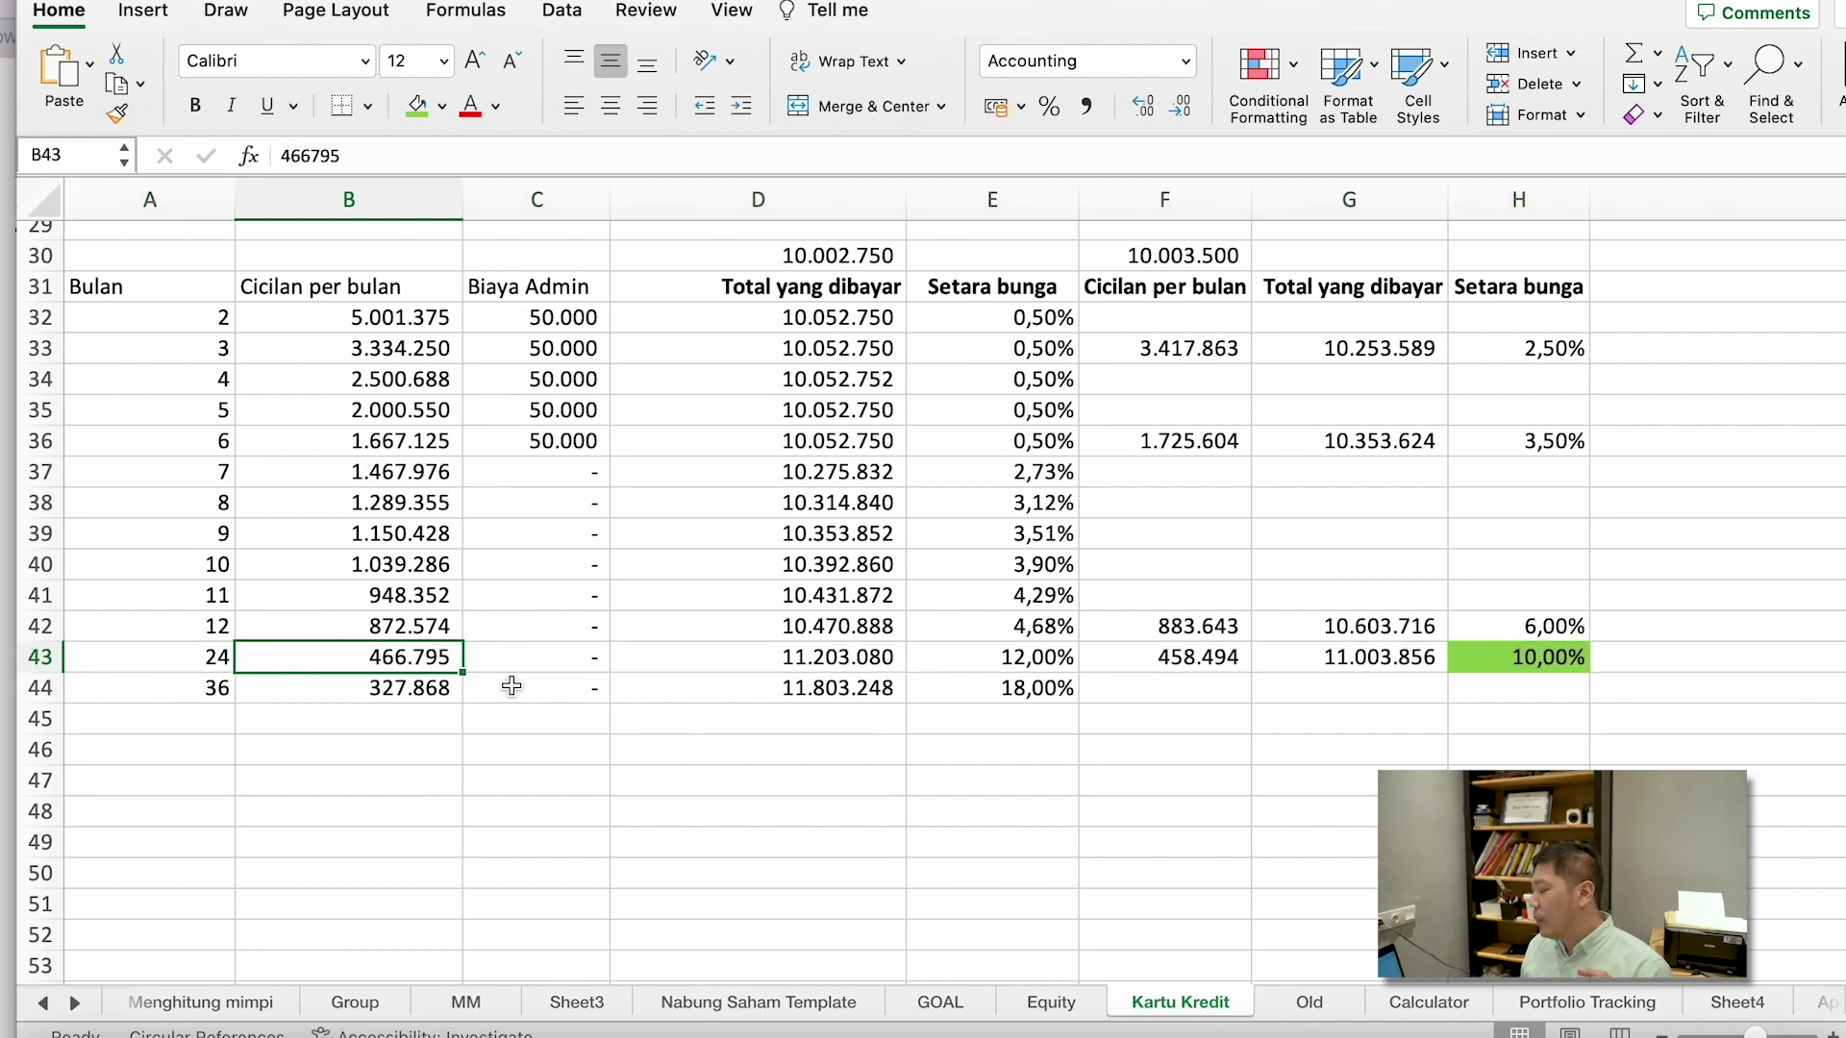
left_click(968, 664)
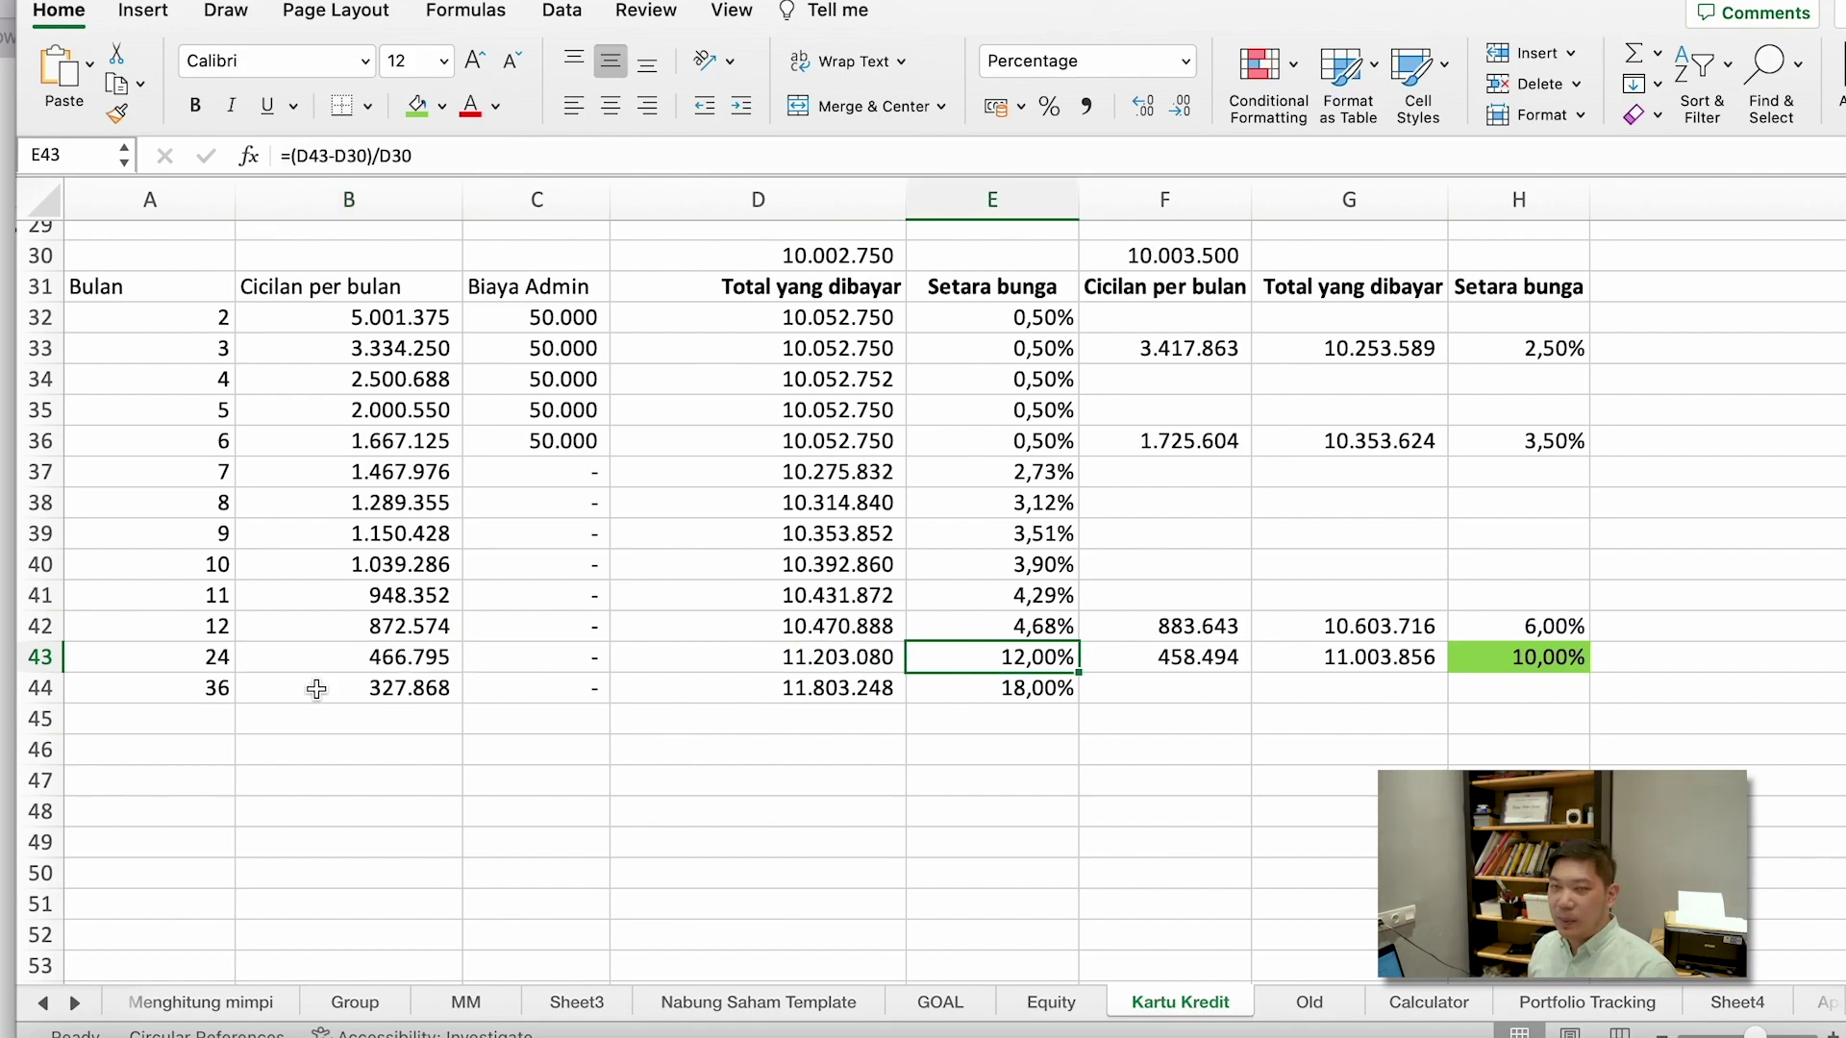
left_click(165, 694)
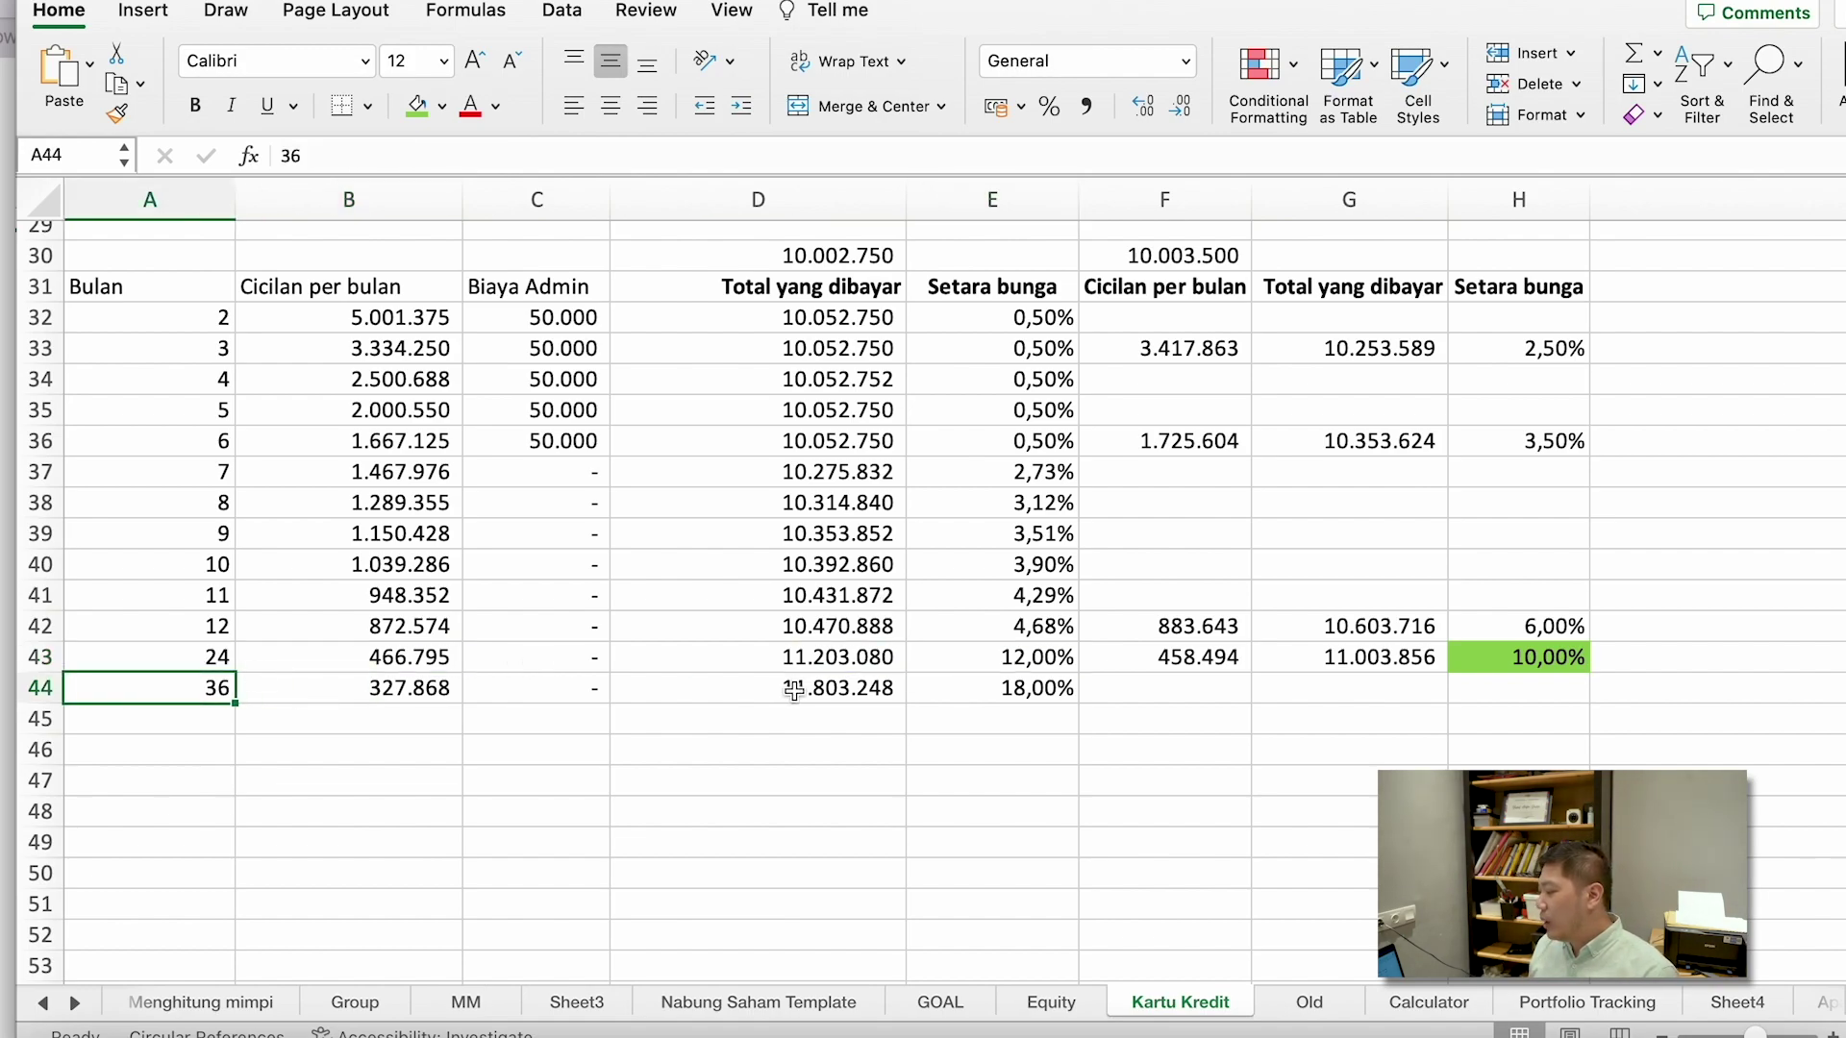
left_click(953, 698)
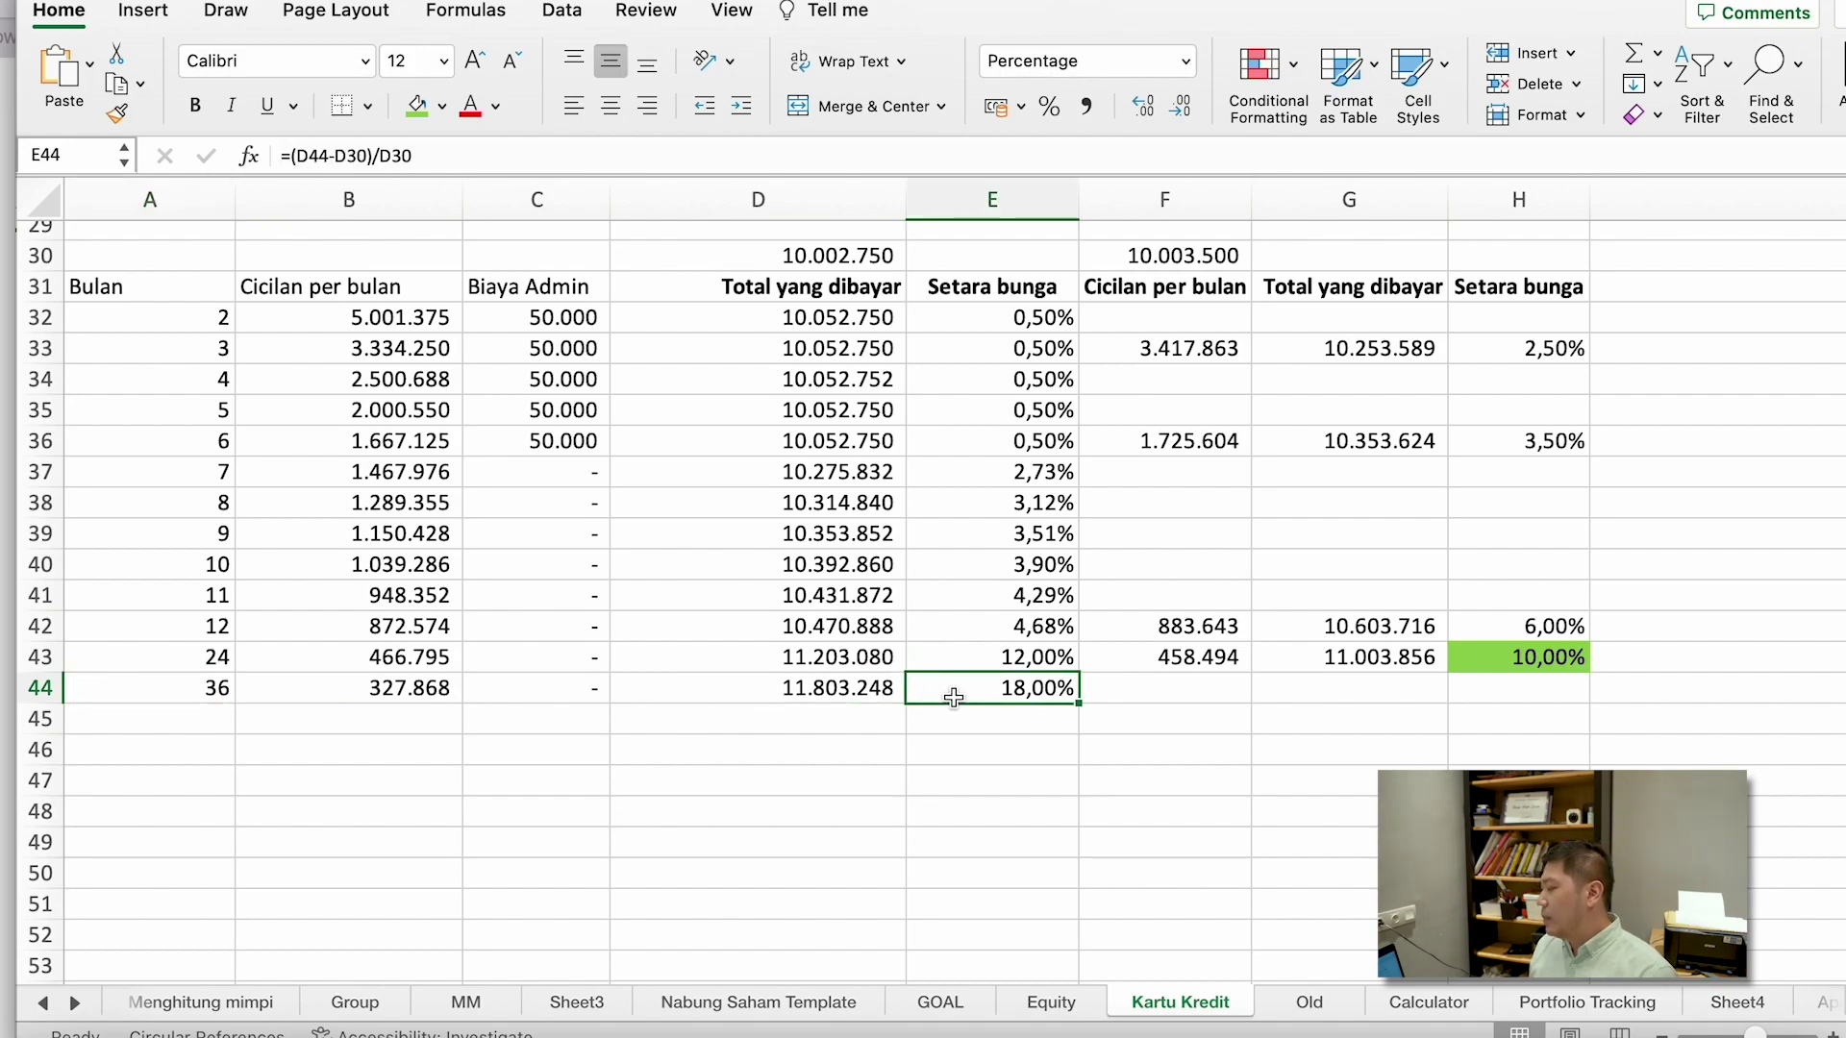
- Fill the 24 and 36 month equivalent interest cells E43:E44 with light red
left_click_drag(971, 659, 970, 688)
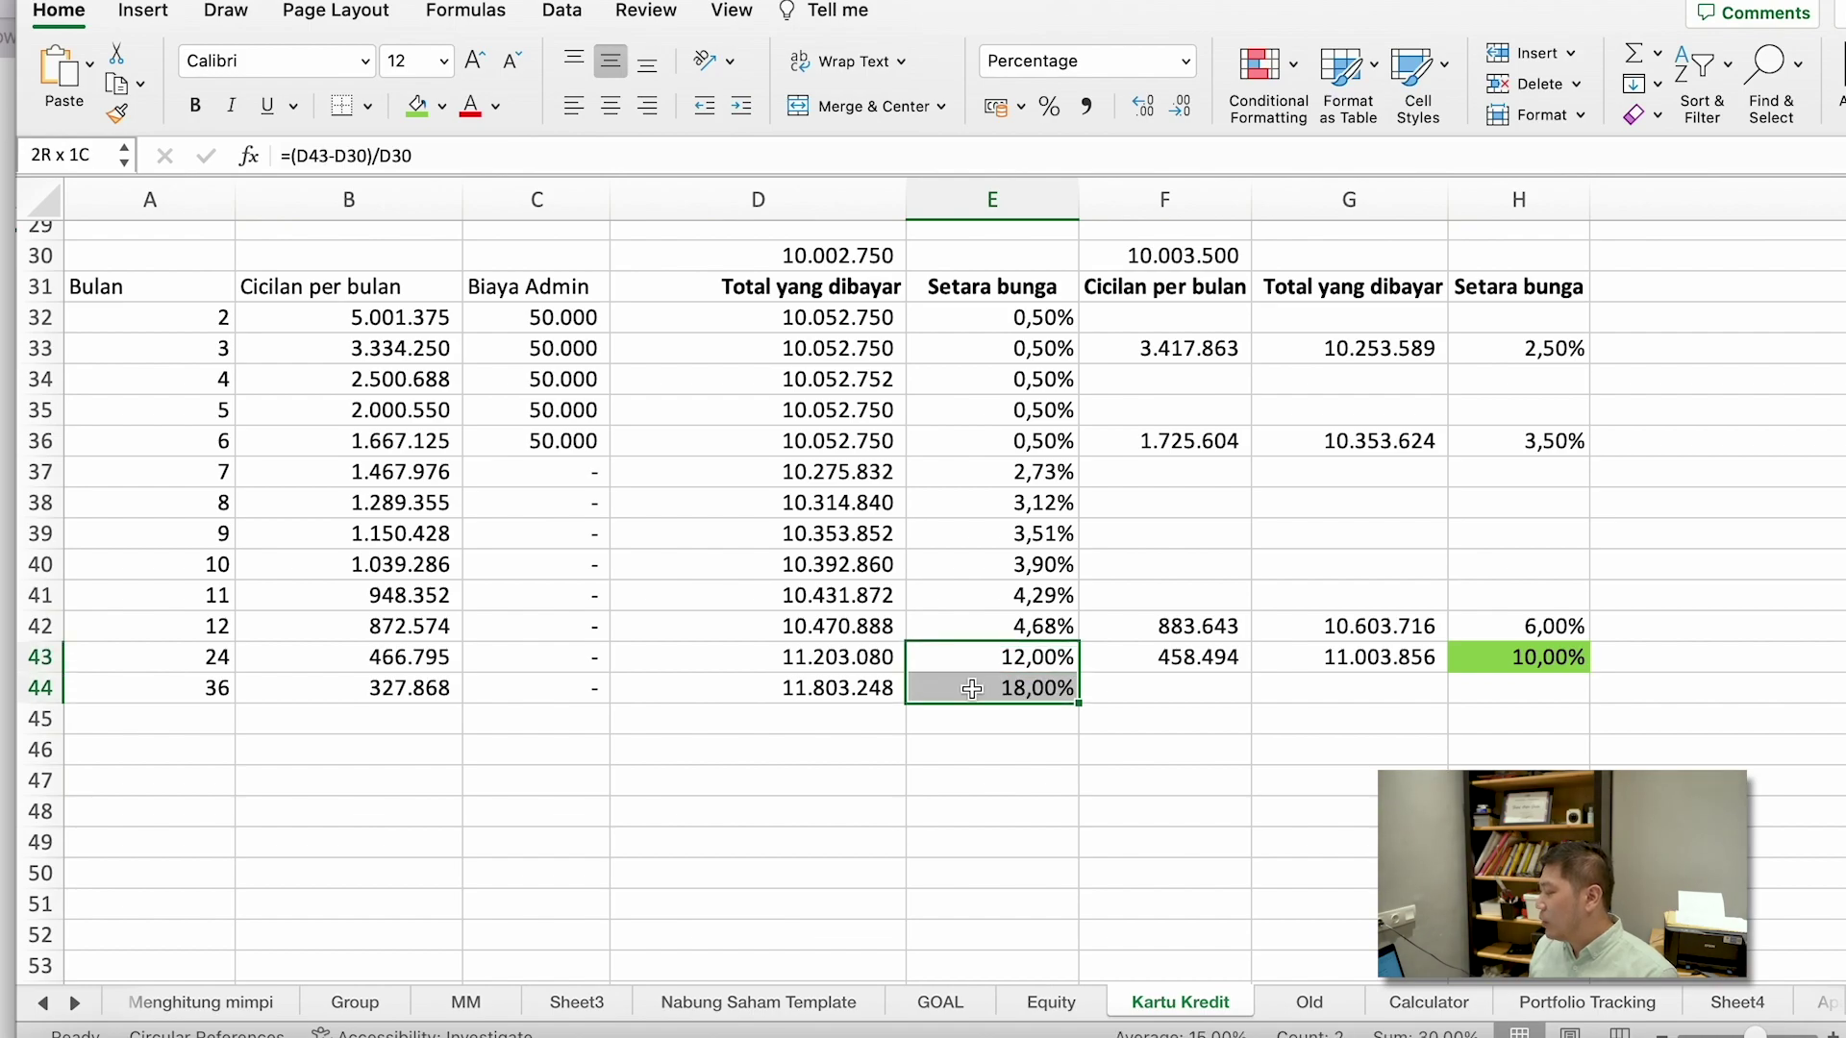
left_click(443, 106)
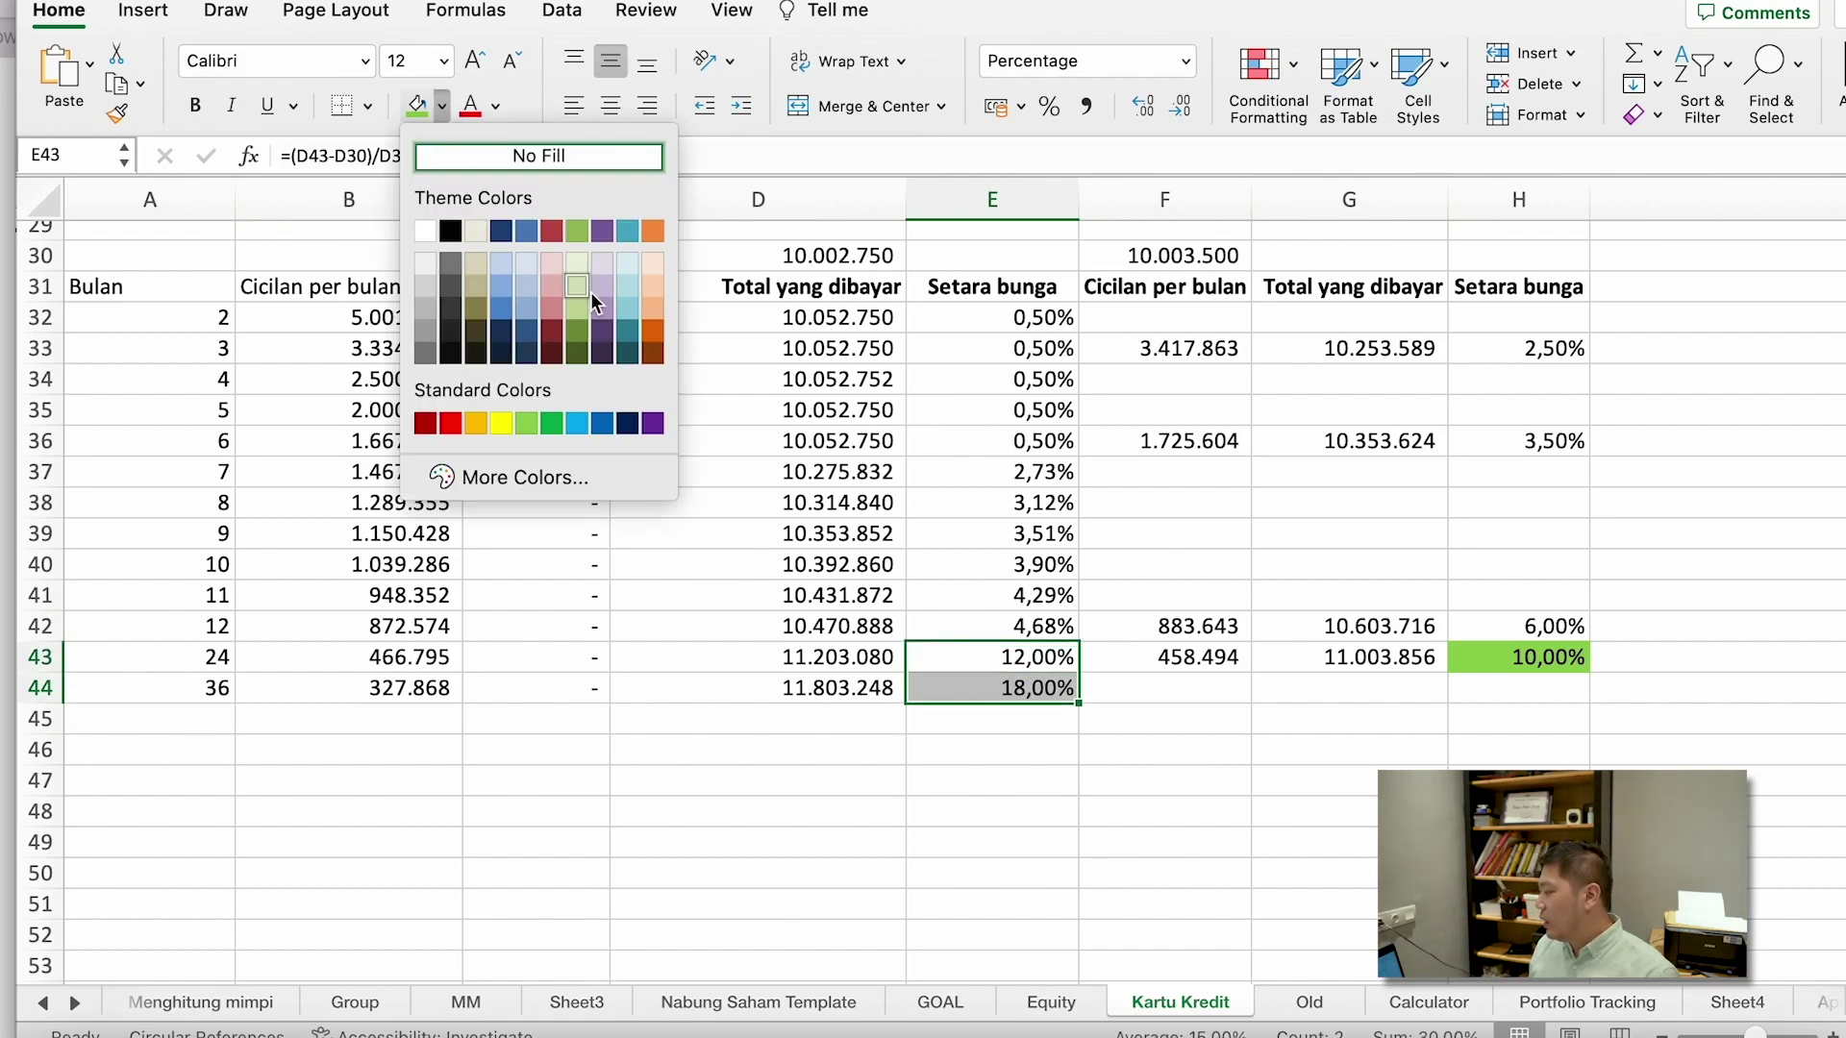
left_click(551, 285)
left_click(668, 741)
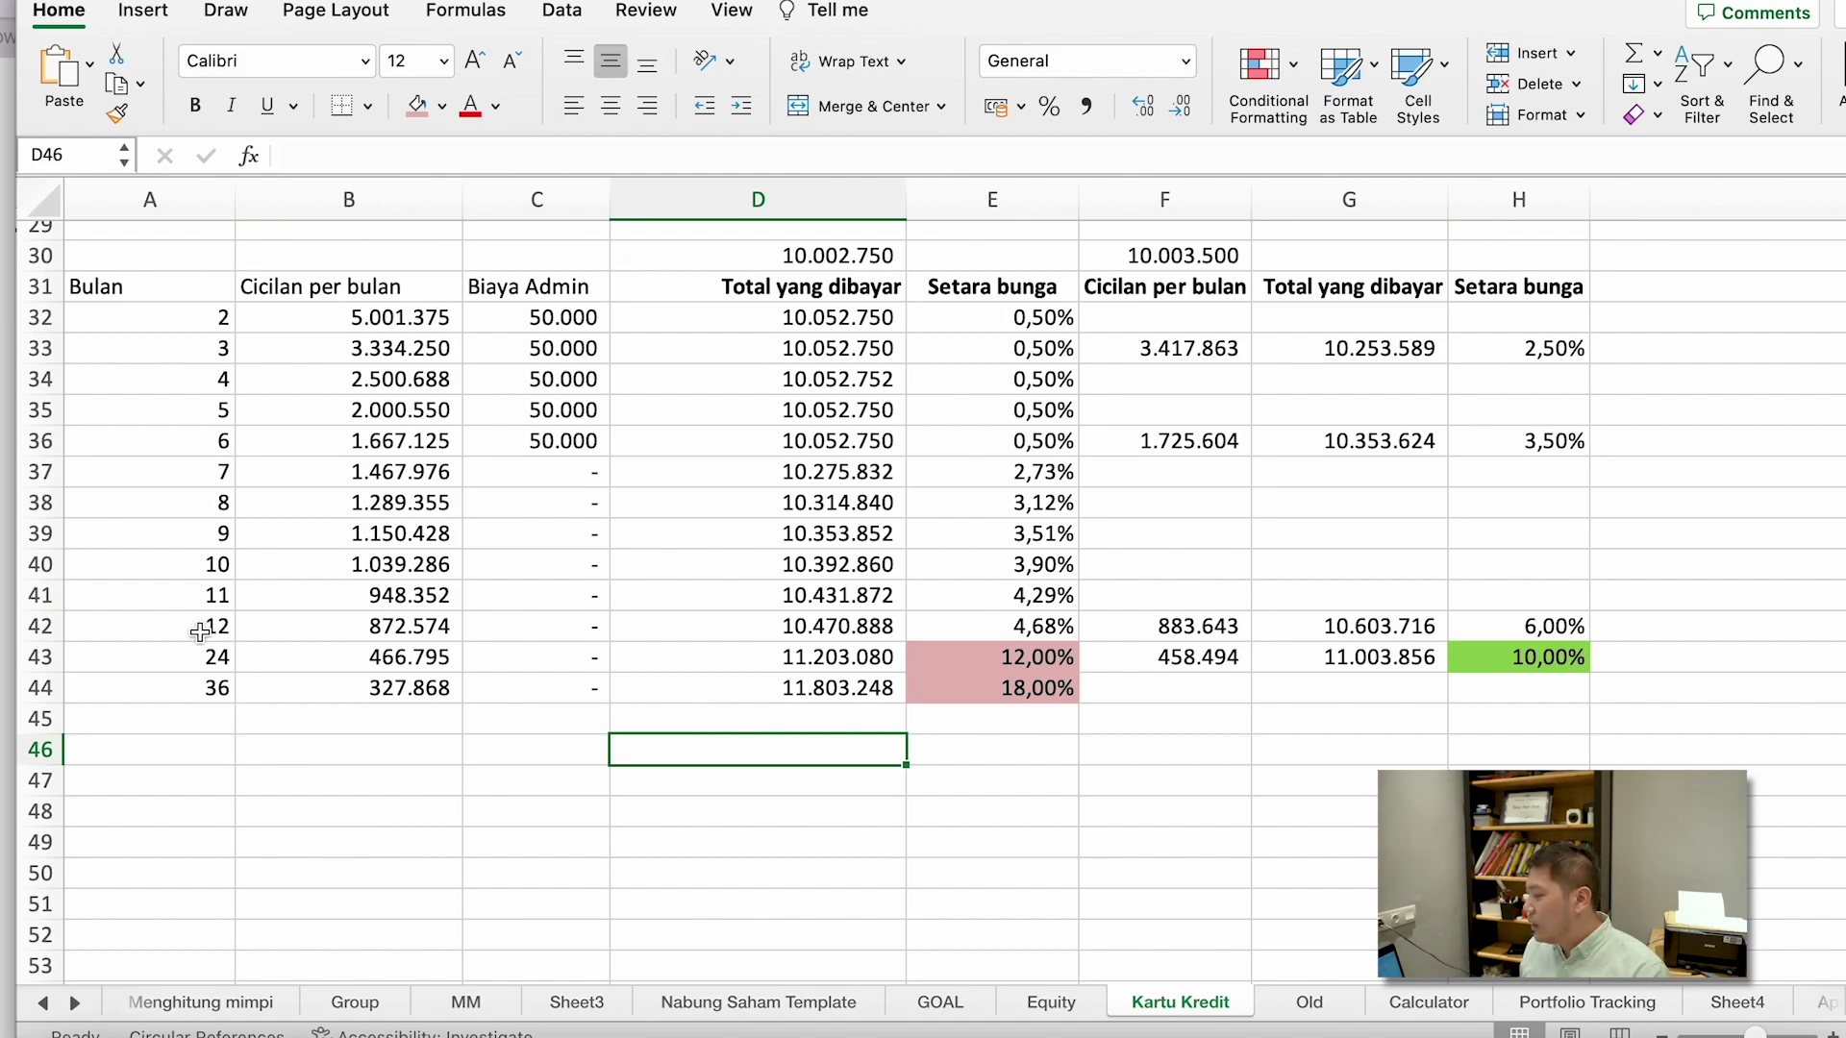
- Compare the two offers' equivalent interest for the 3-month tenor and fill cell E33 with light green
left_click_drag(202, 631, 948, 316)
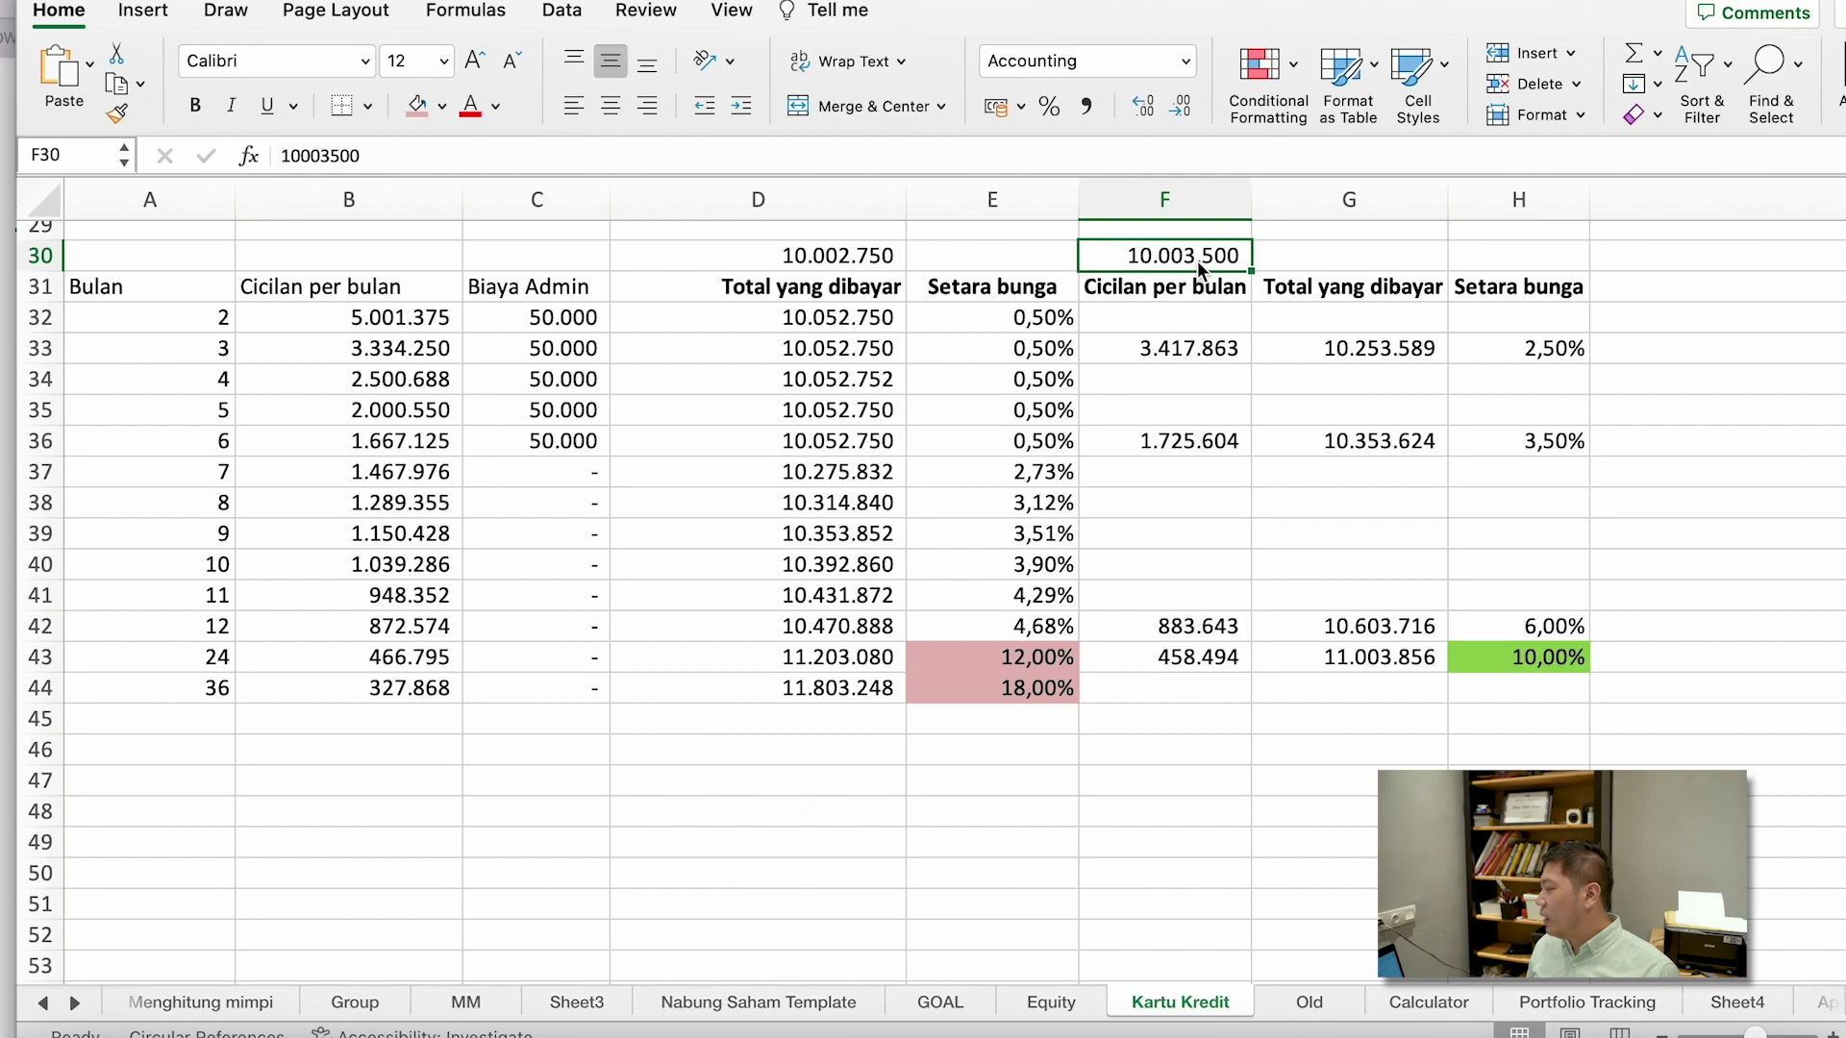
left_click(1178, 352)
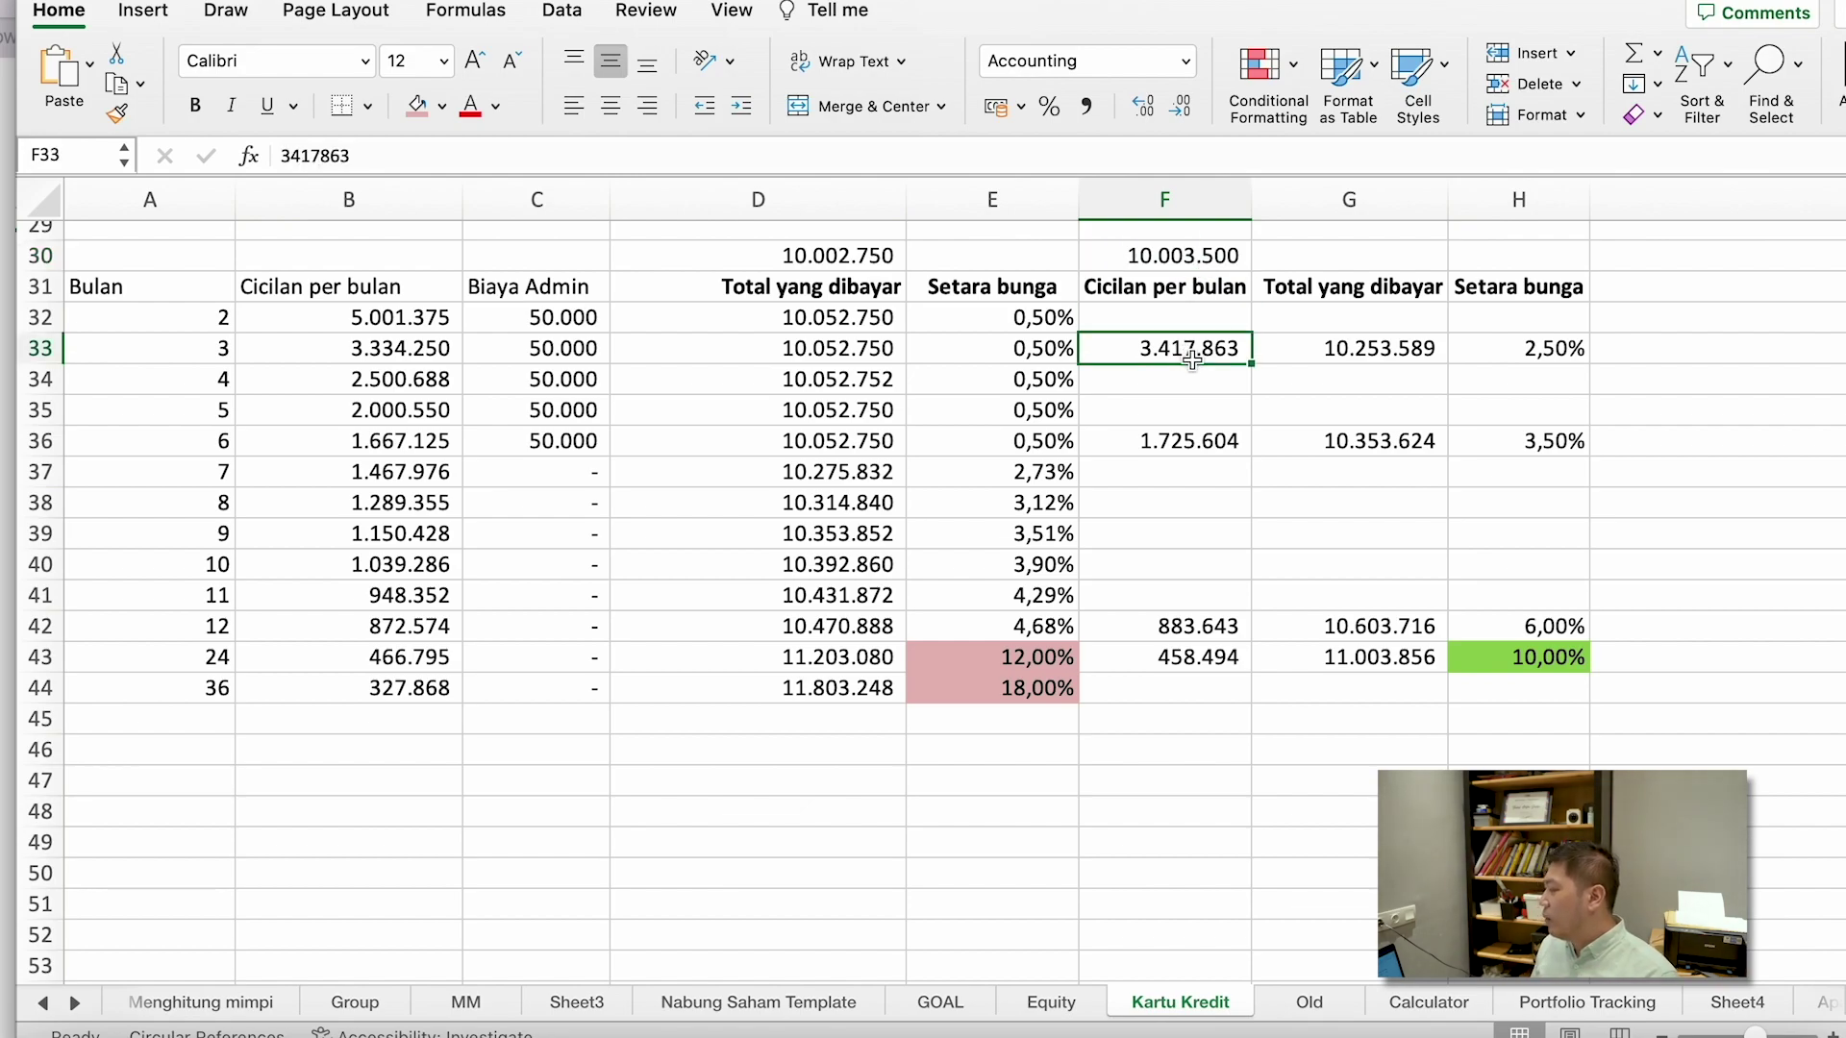
left_click(1526, 348)
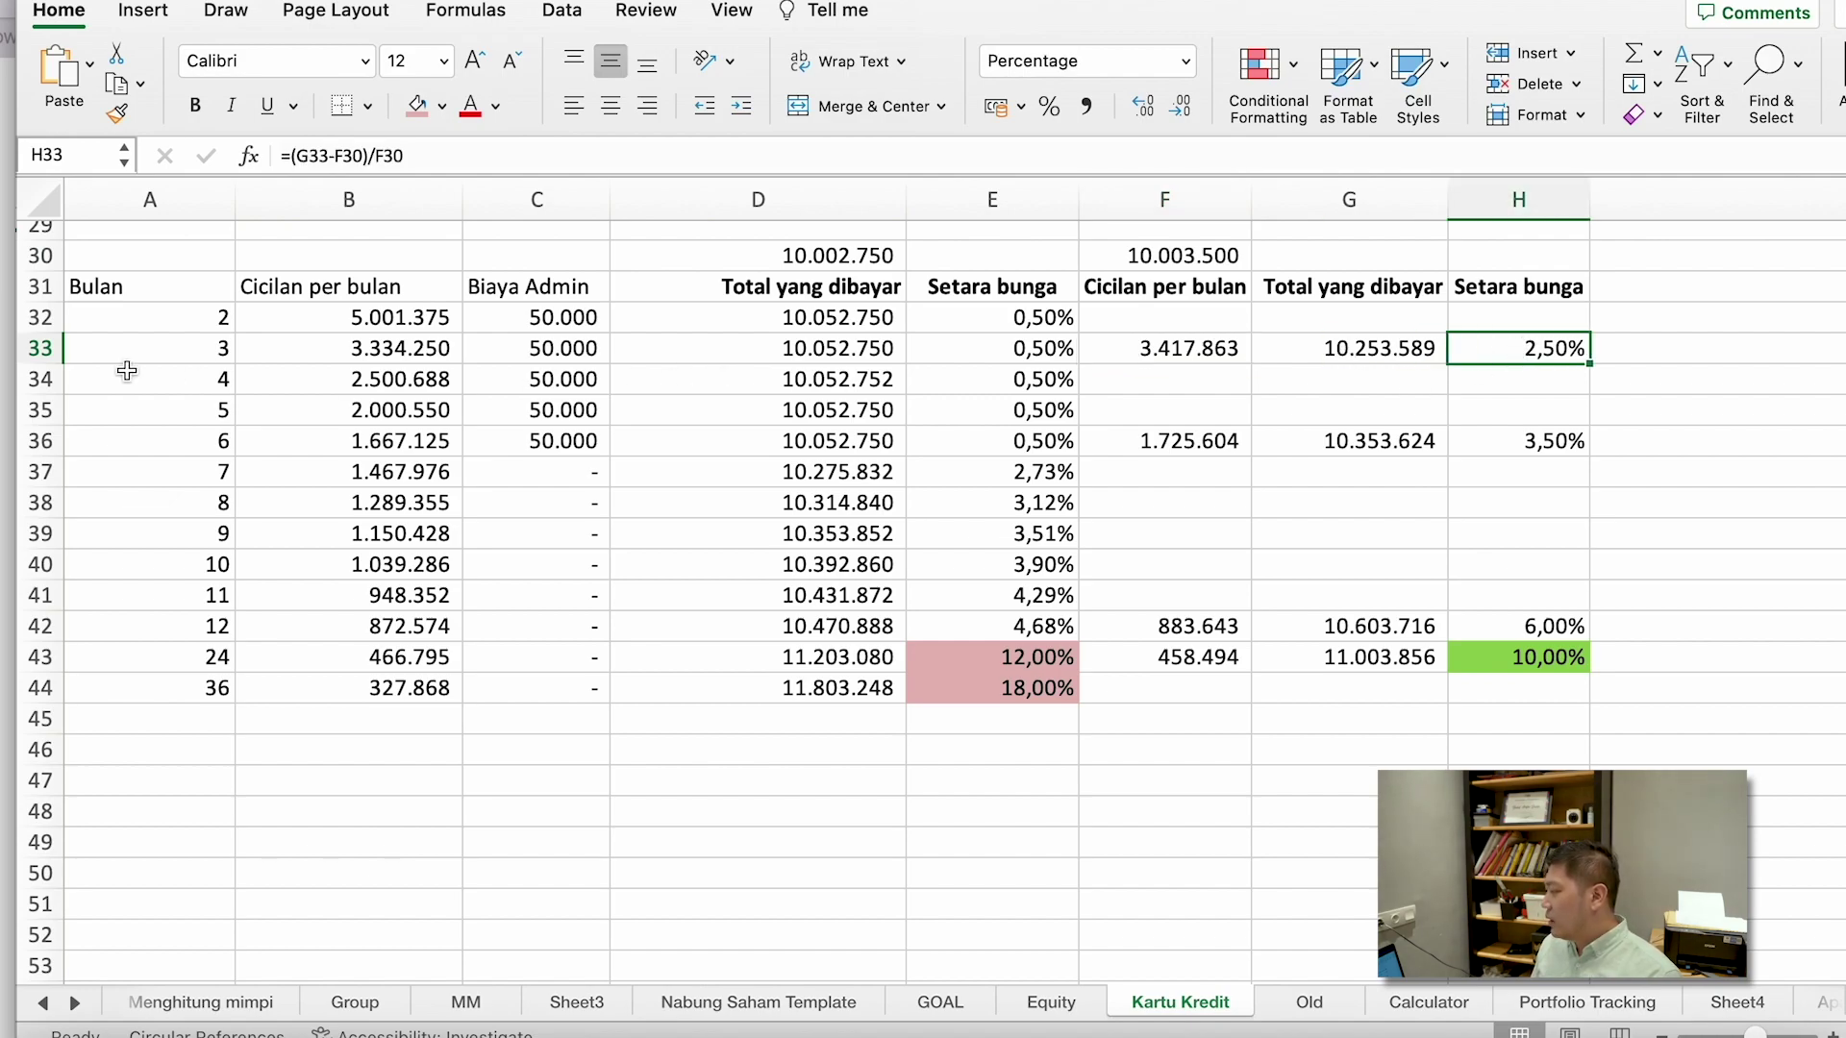
left_click(35, 350)
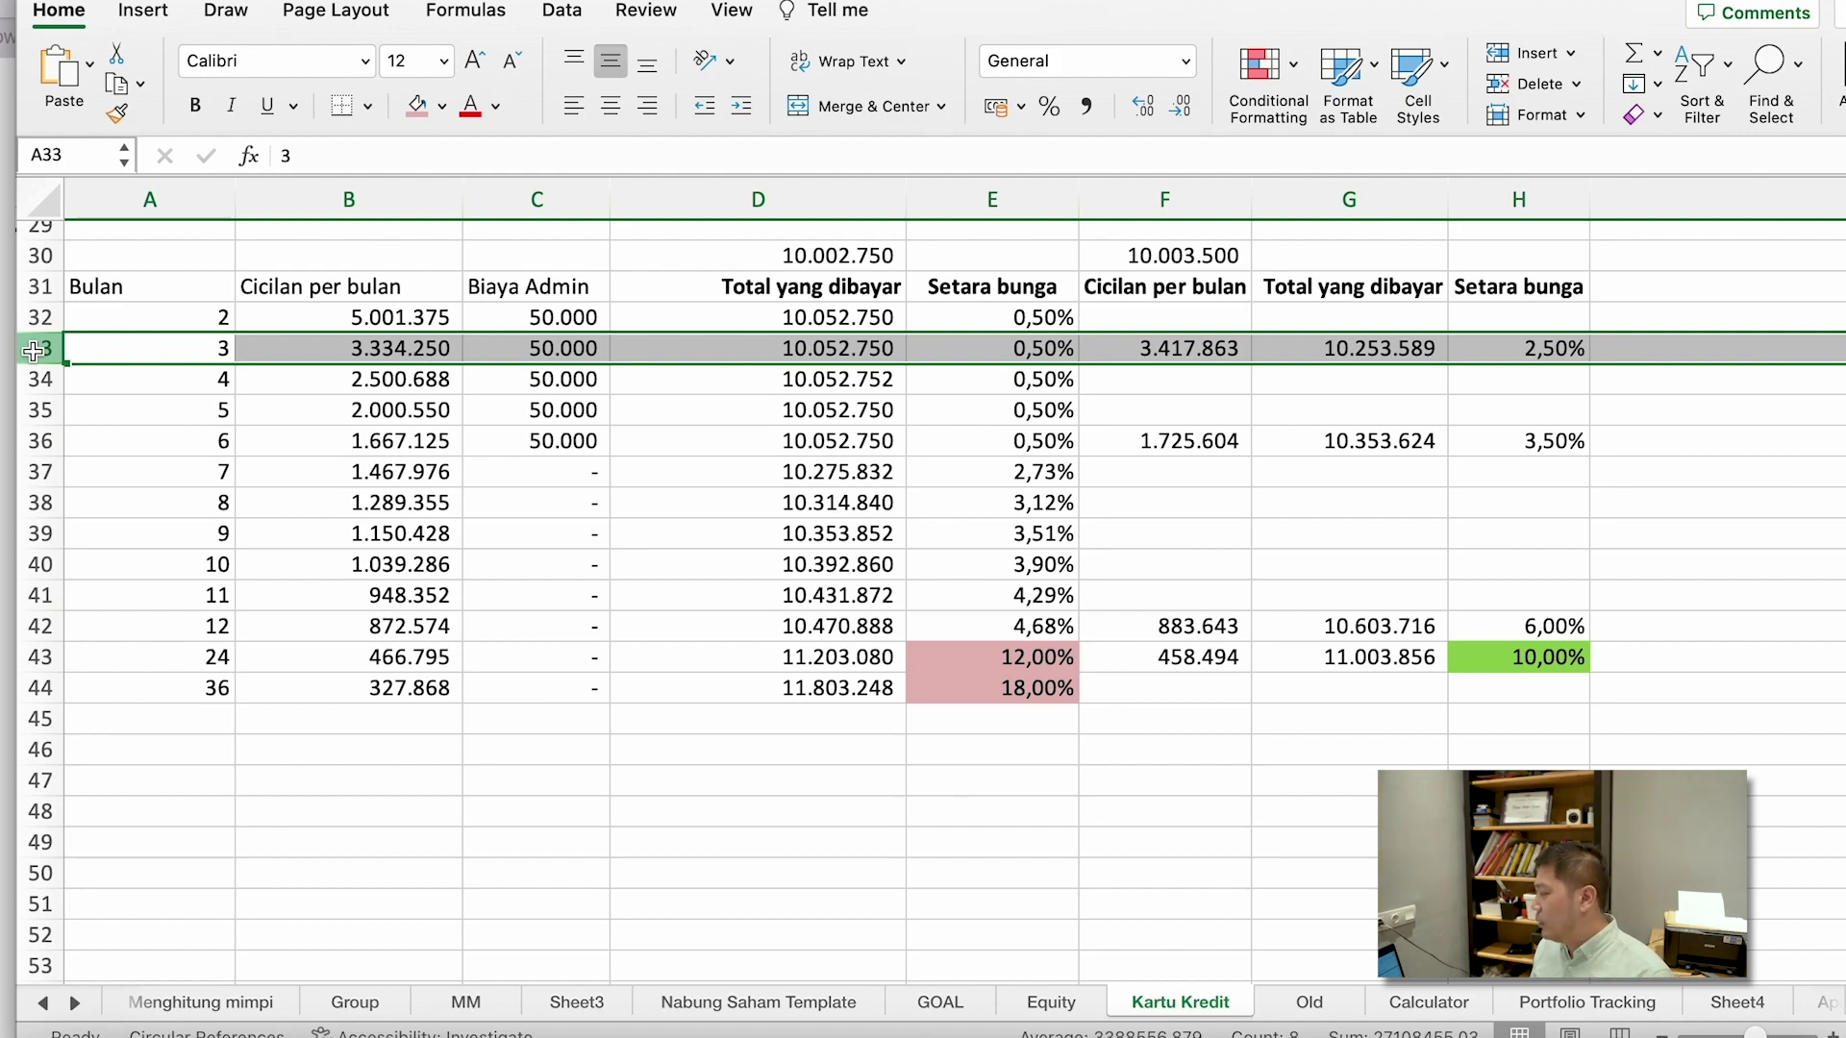
left_click(986, 349)
left_click(441, 106)
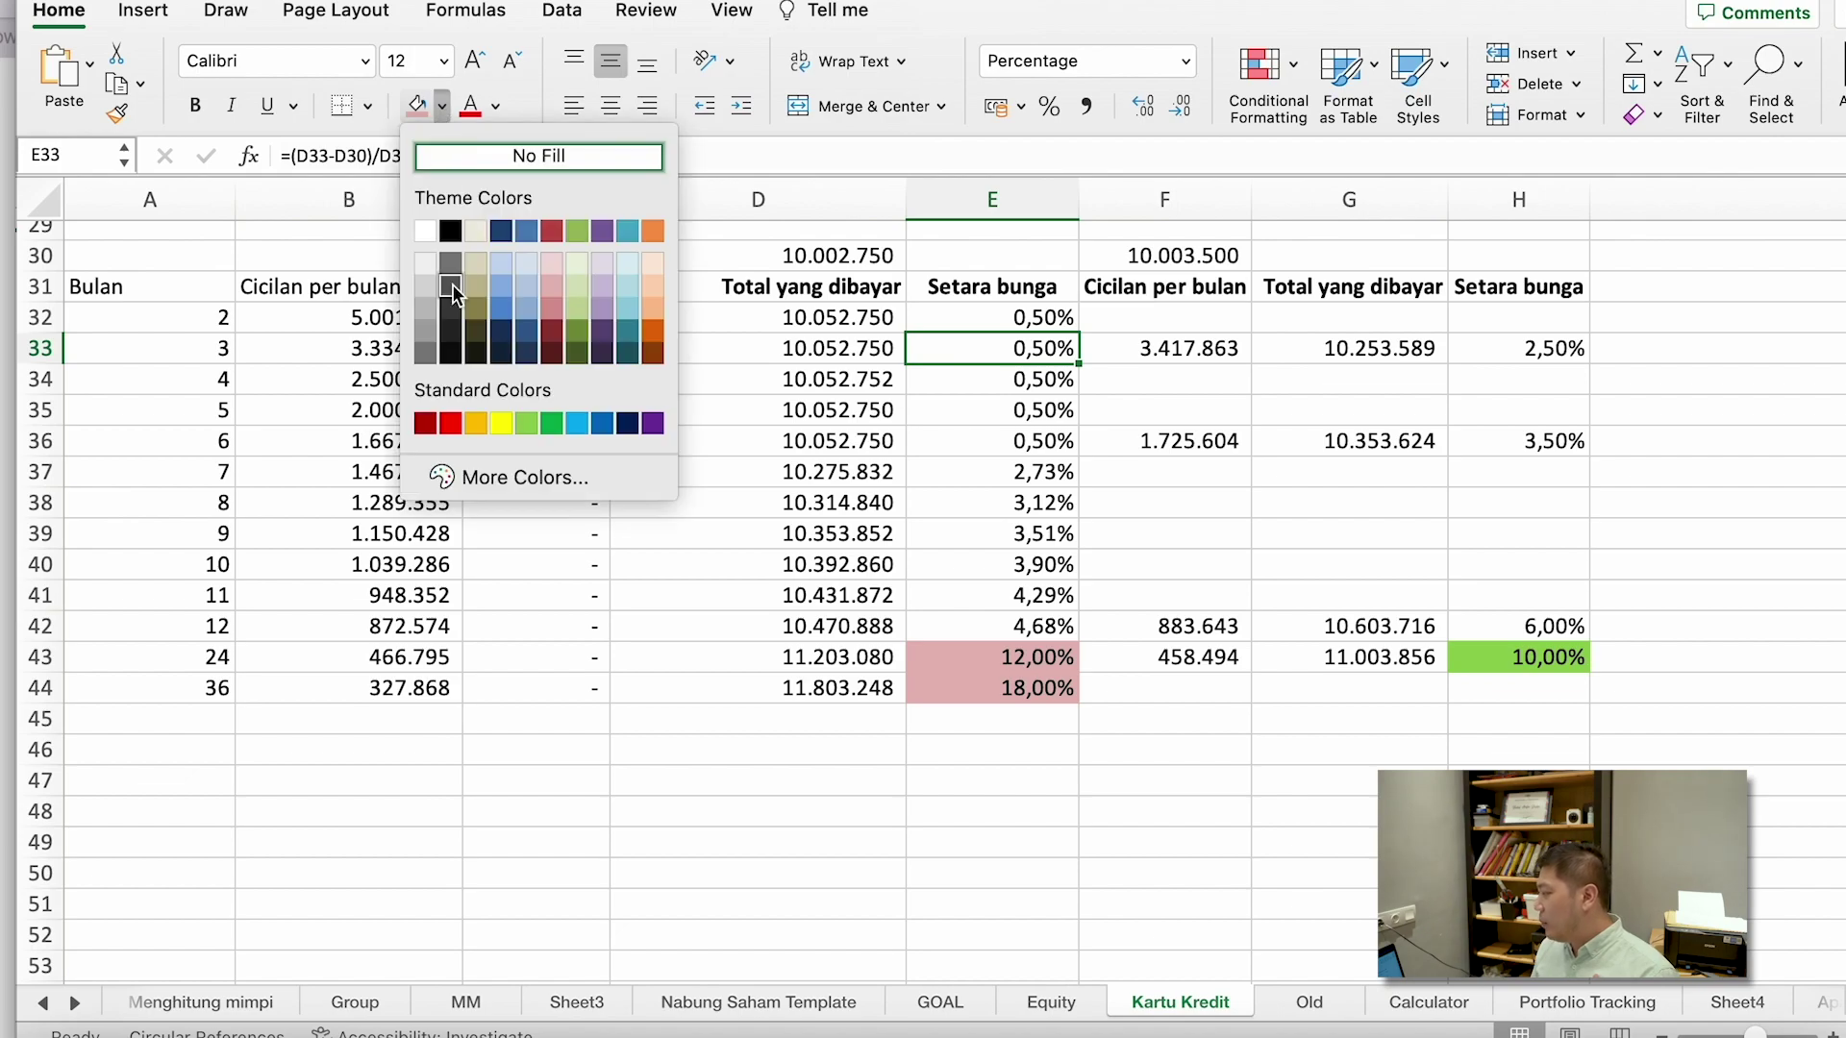
left_click(550, 423)
left_click(1240, 444)
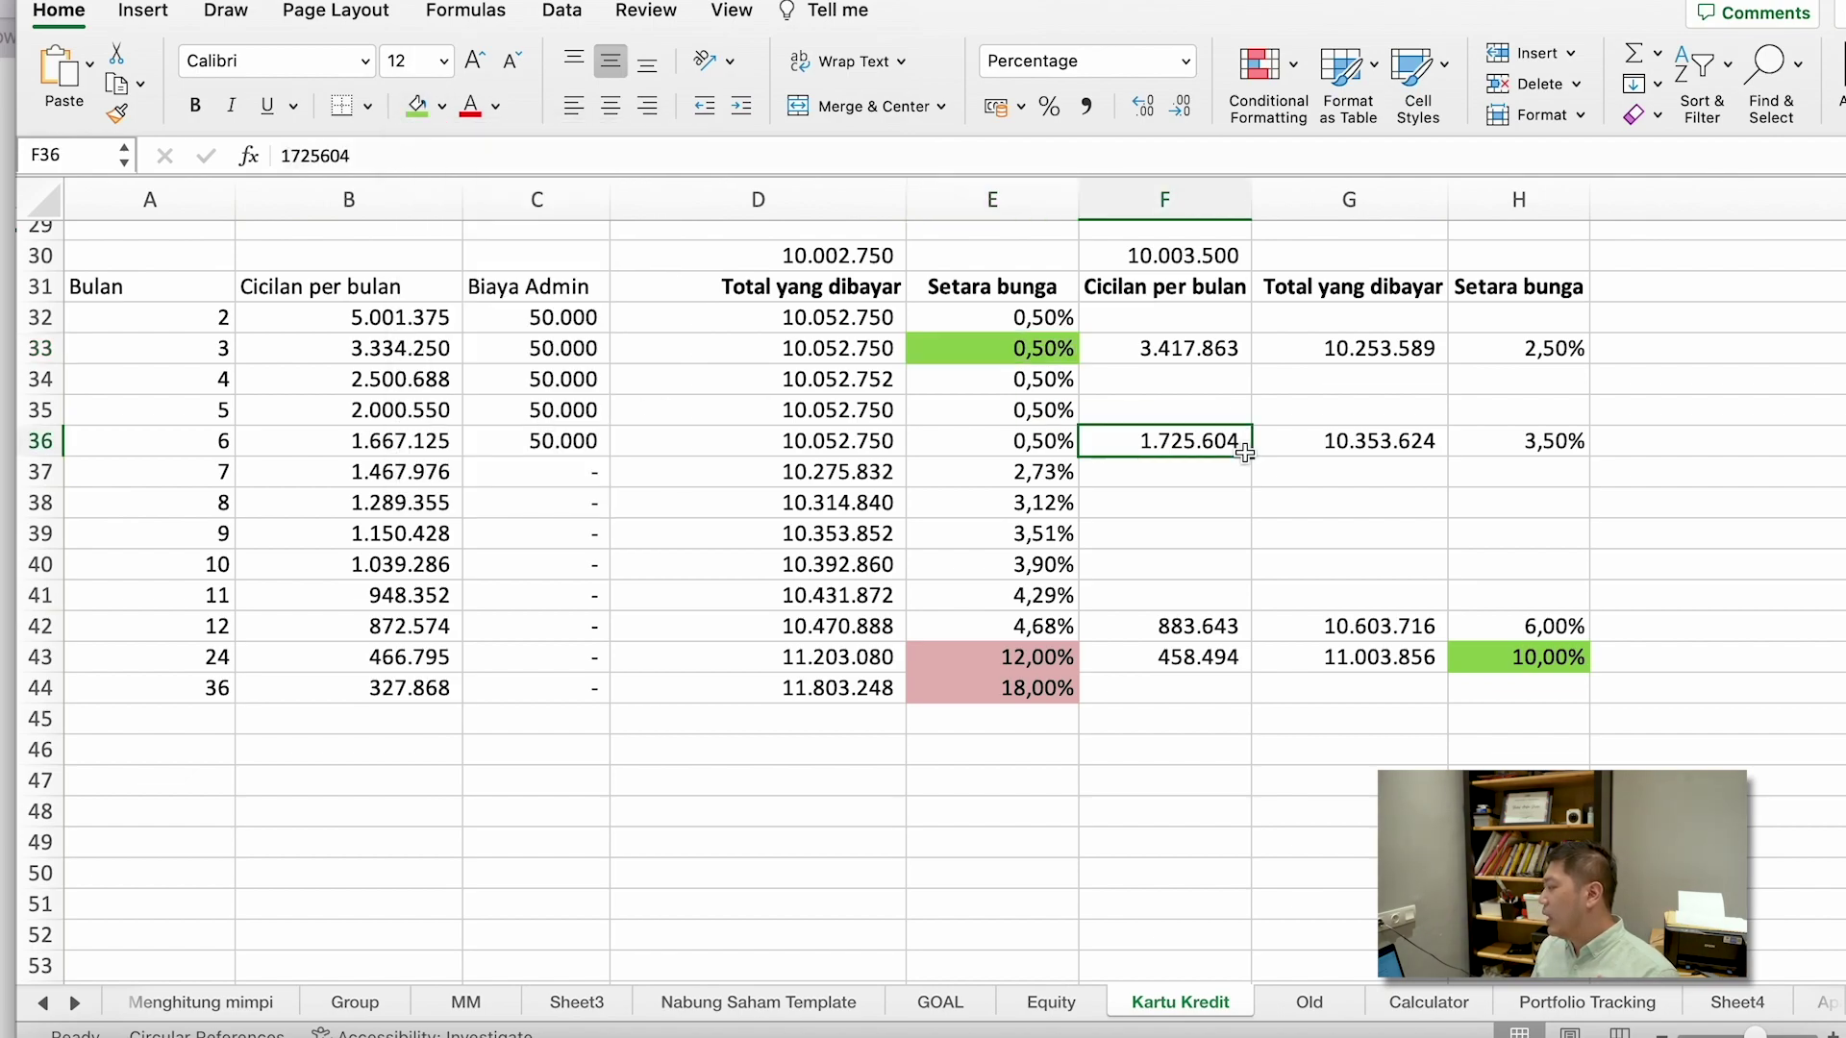
- Compare the two offers for the 6-month tenor and fill the first offer's equivalent interest cell E36 with light green
left_click(1559, 348)
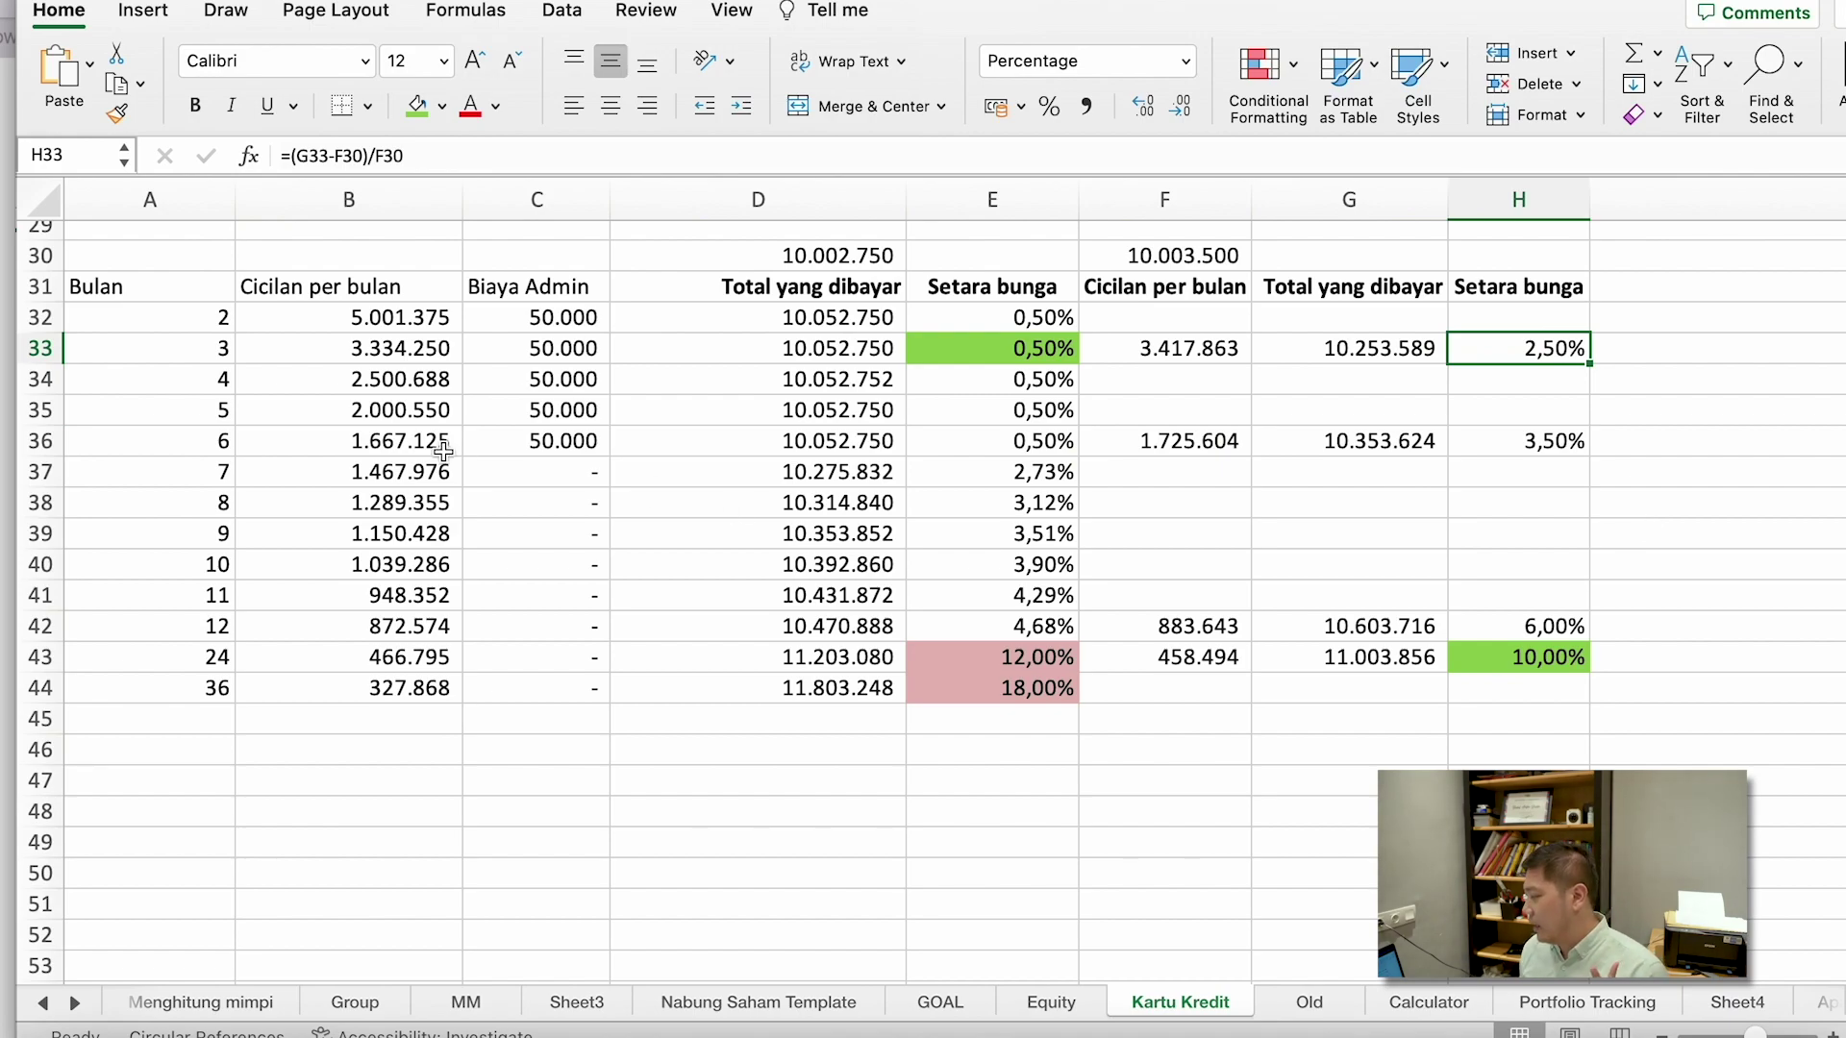
left_click(38, 437)
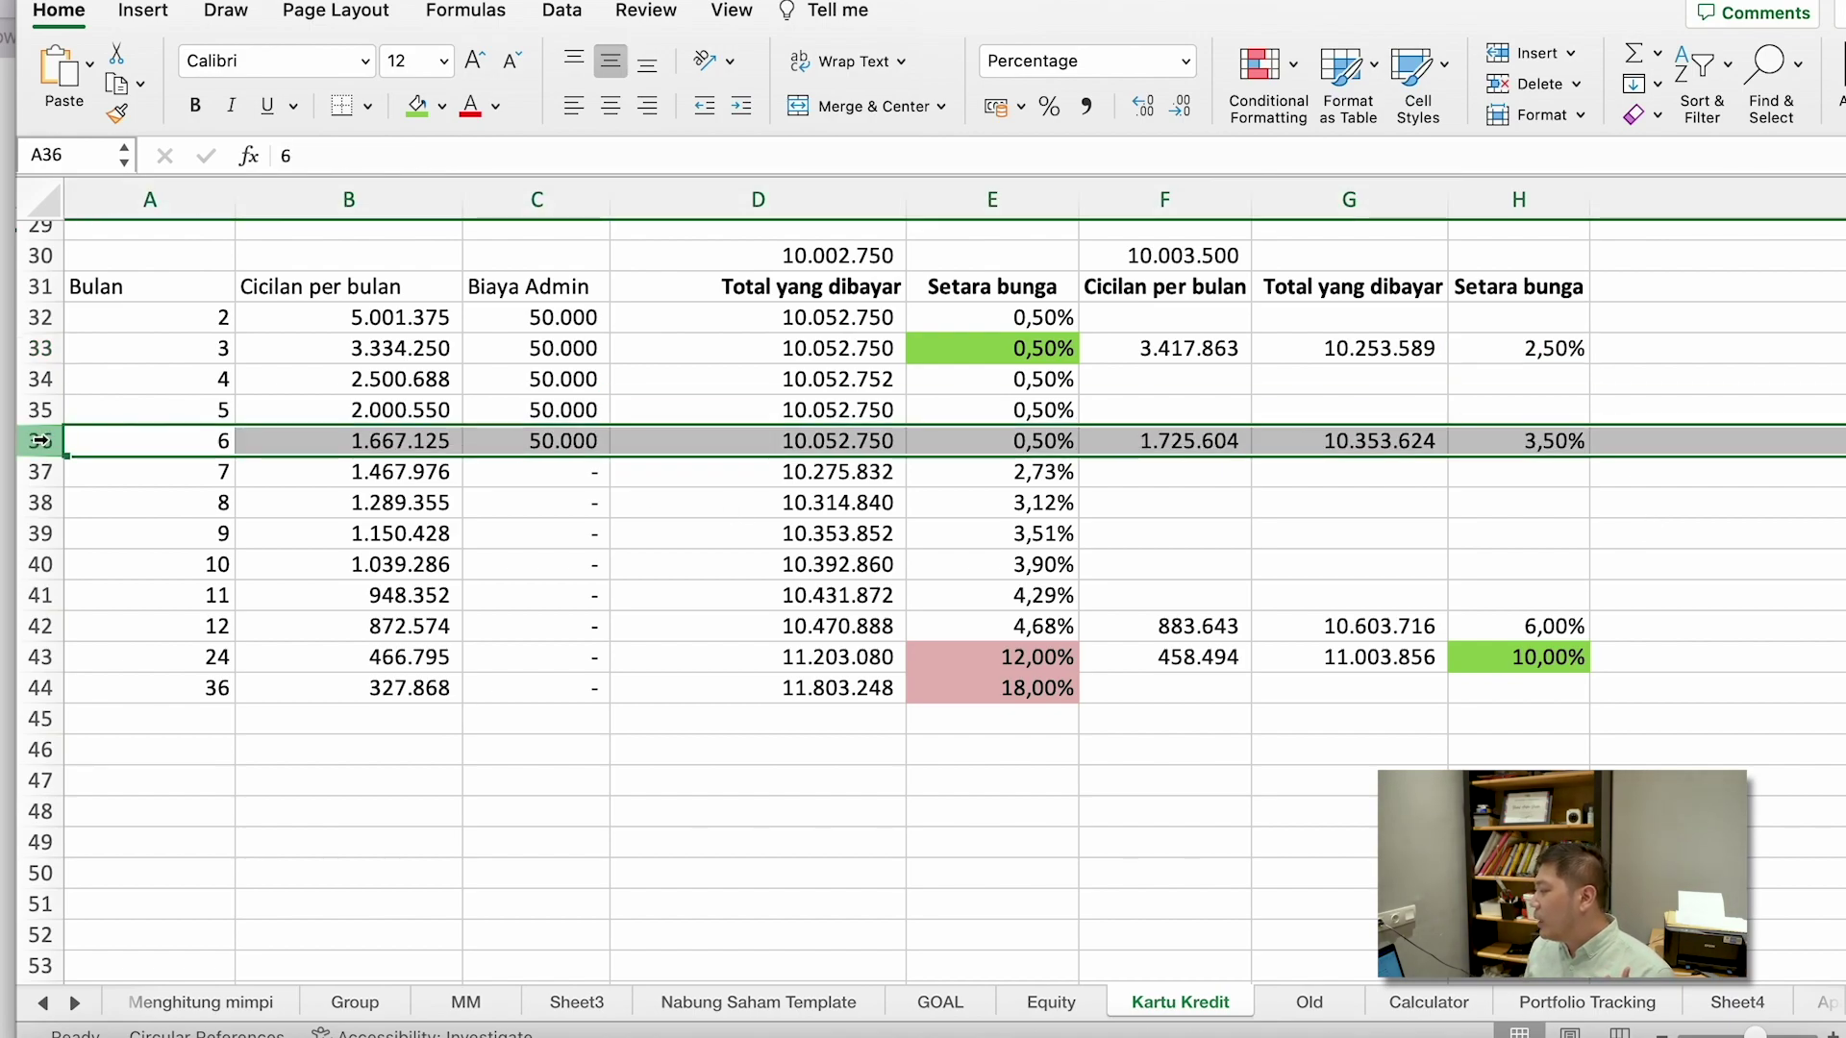
left_click(1239, 509)
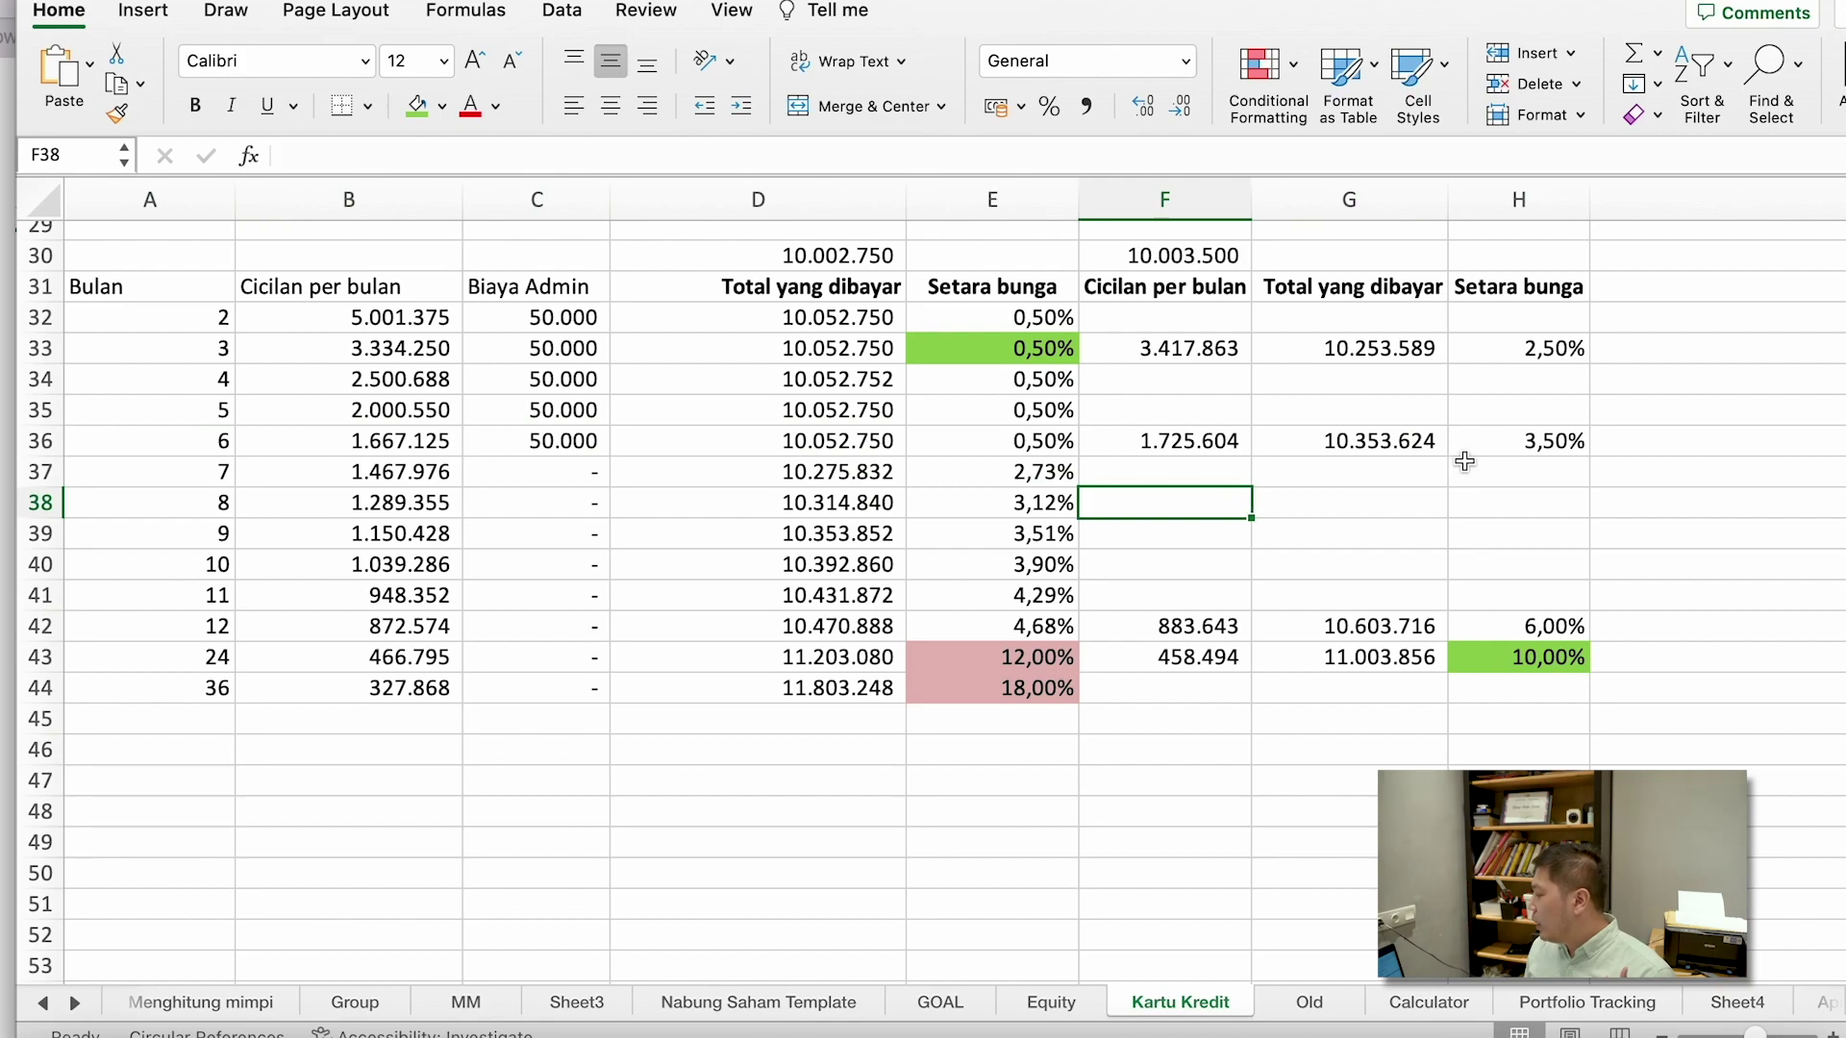
left_click(1033, 444)
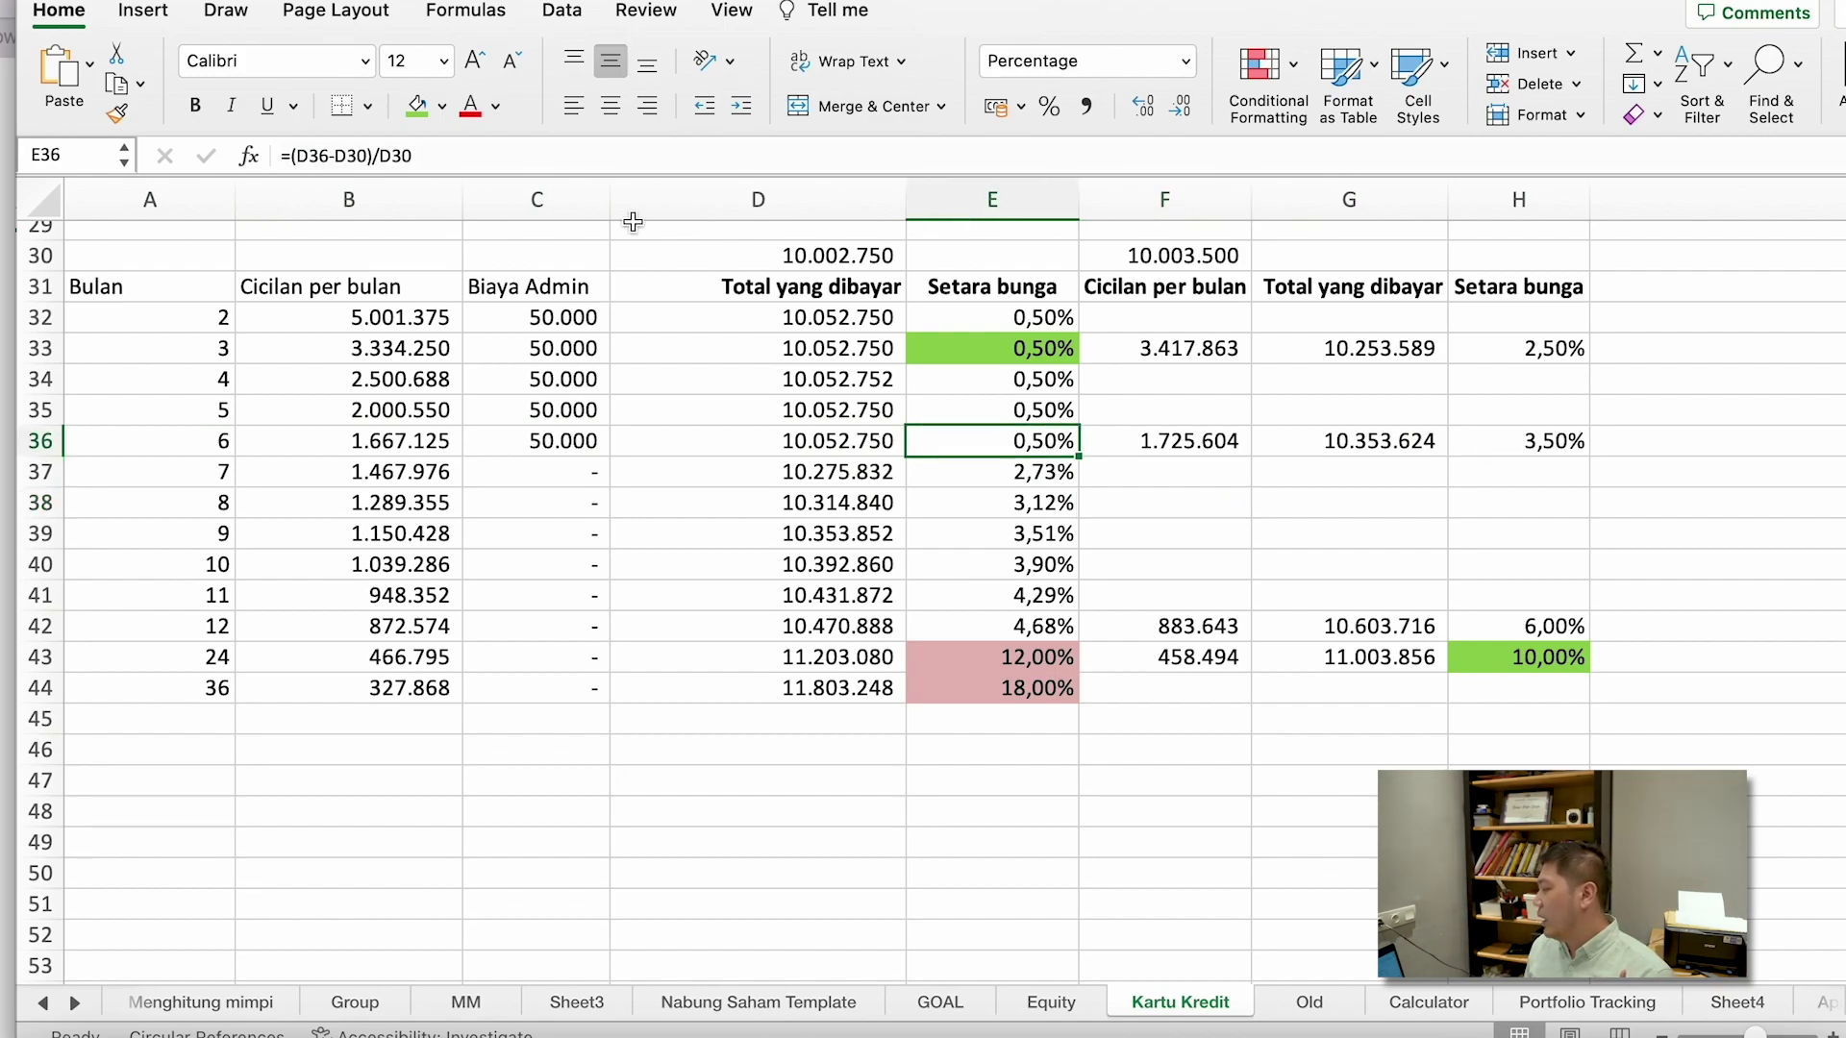
left_click(417, 108)
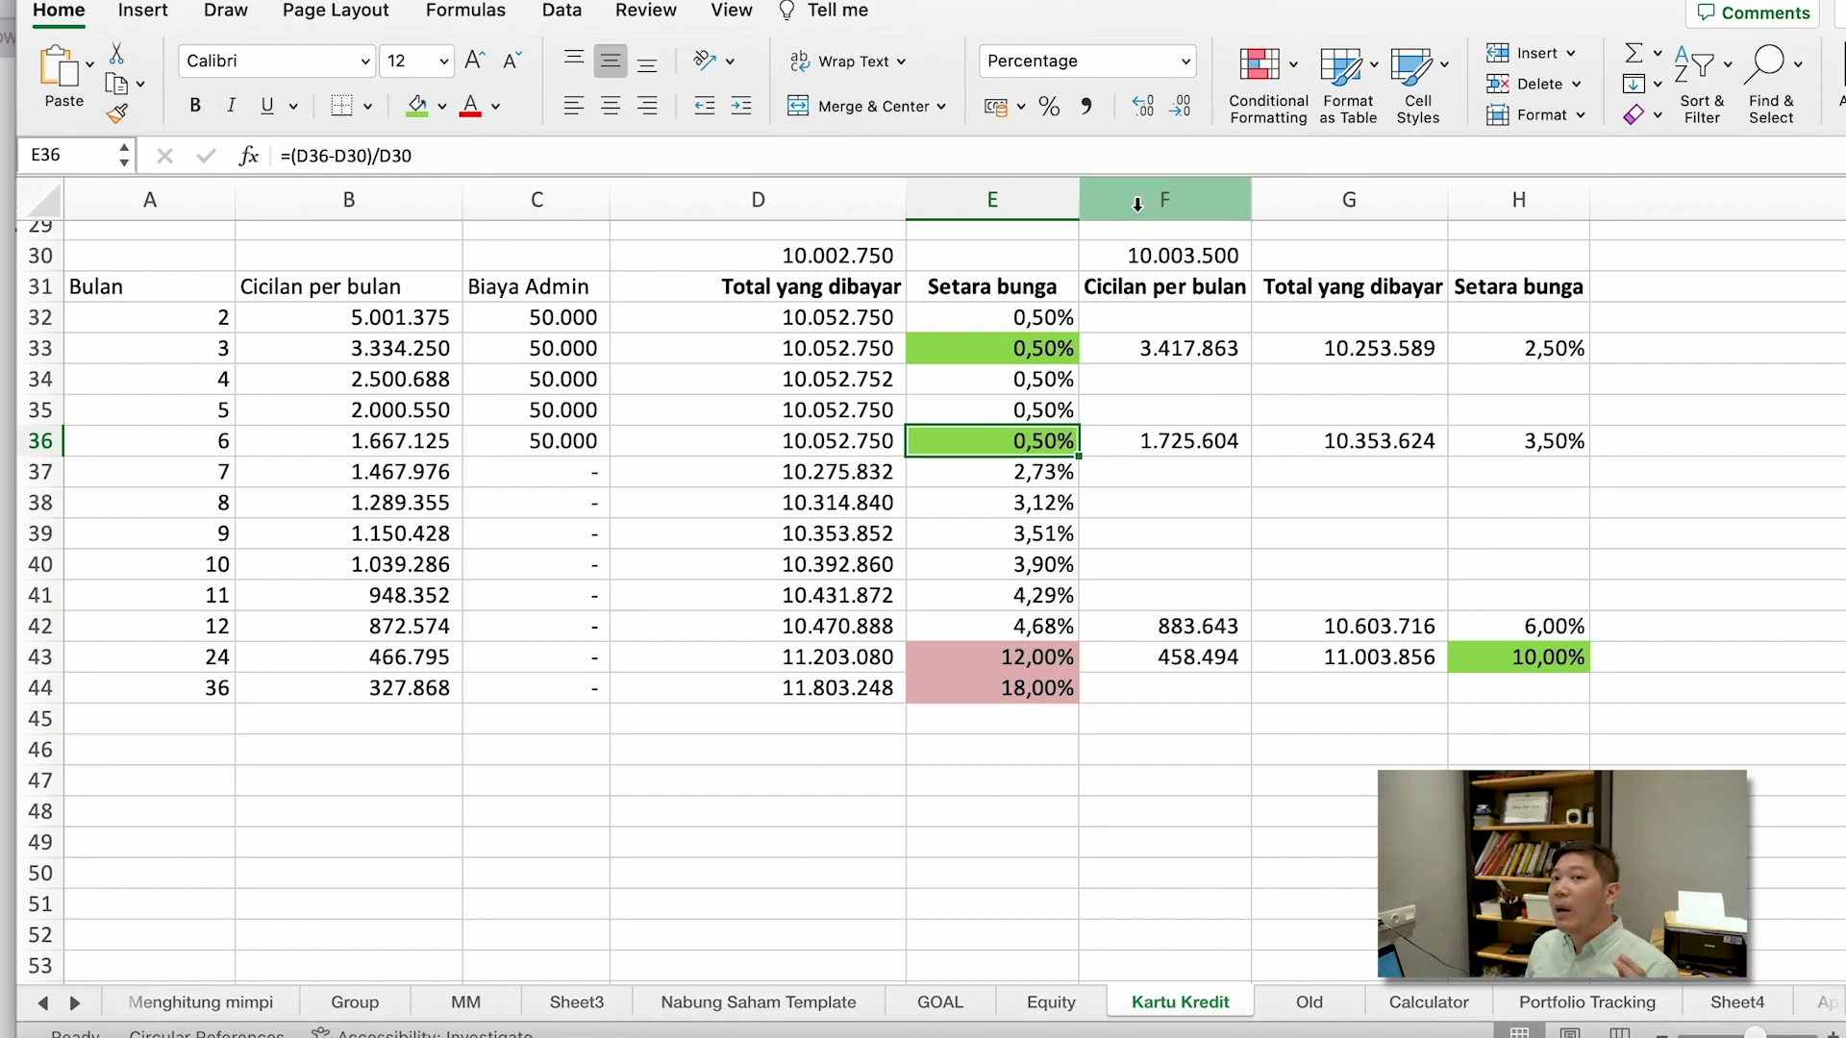
- Review the second offer's monthly instalments, compare the 12-month row, and fill the equivalent interest cell E42 with light green
left_click(1166, 348)
left_click(1151, 440)
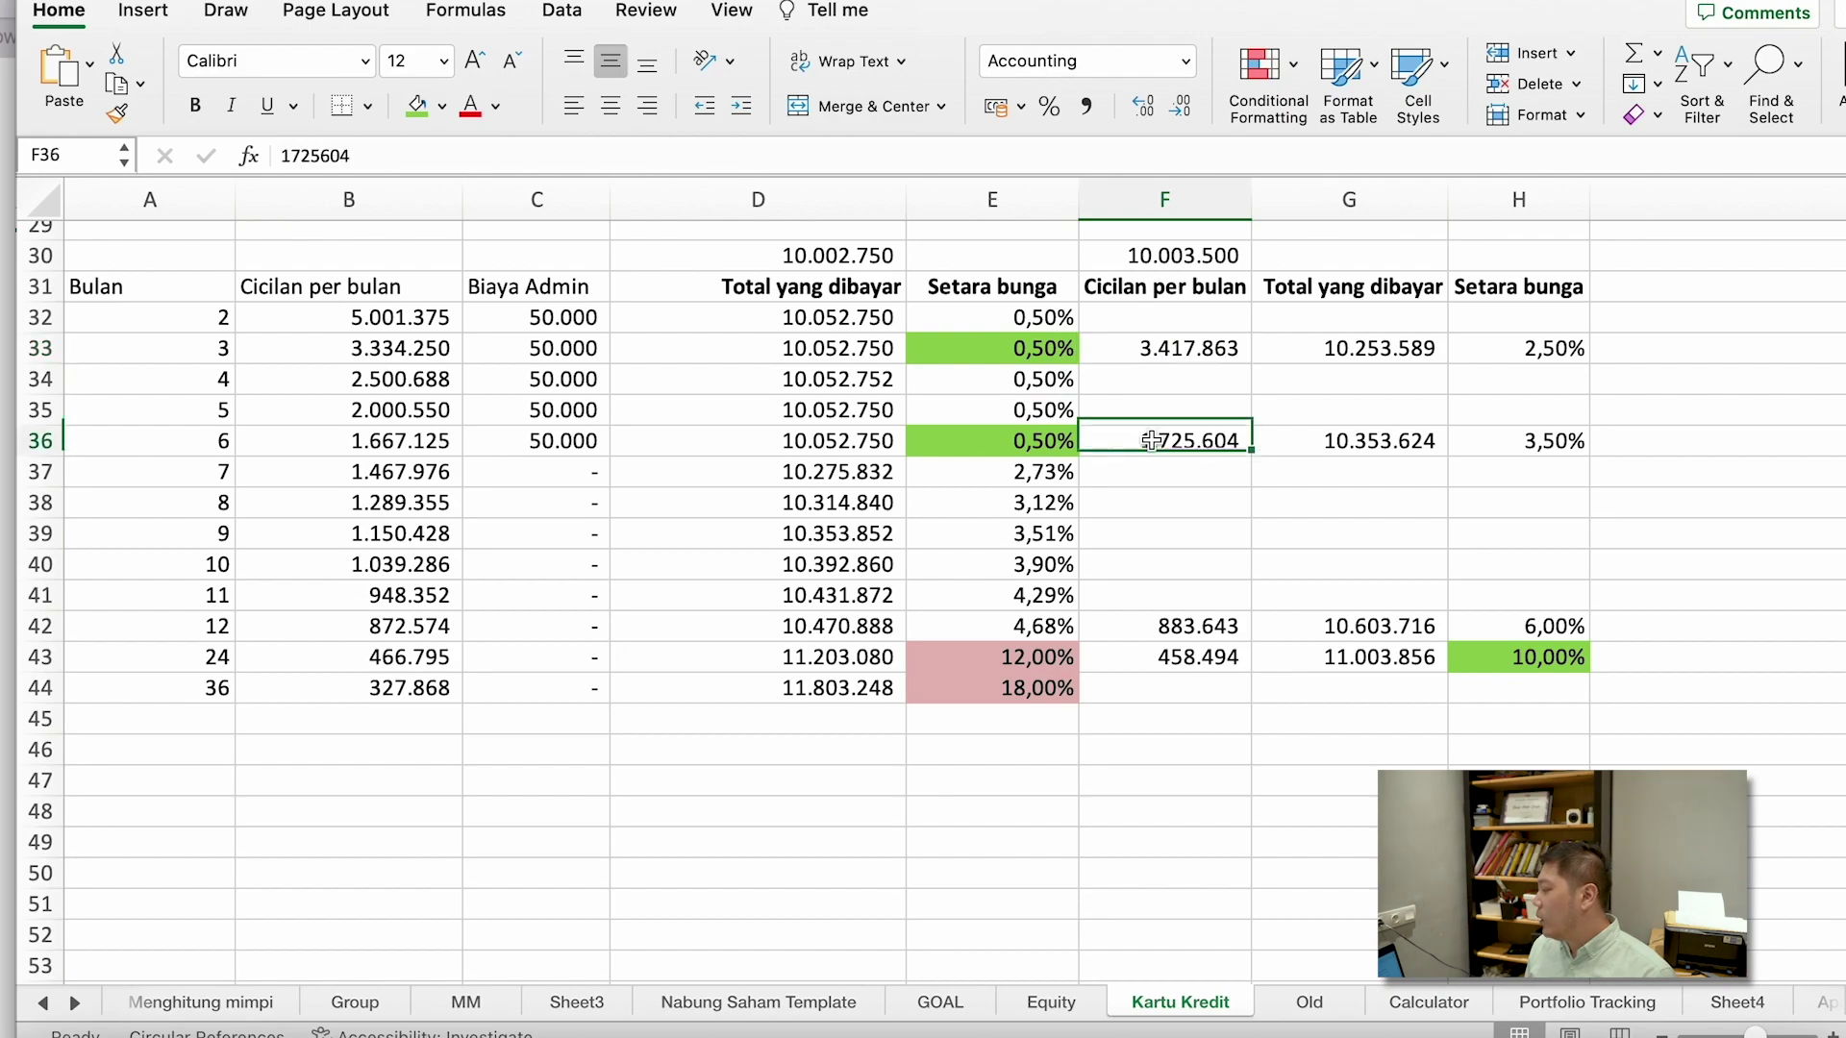
left_click(1193, 627)
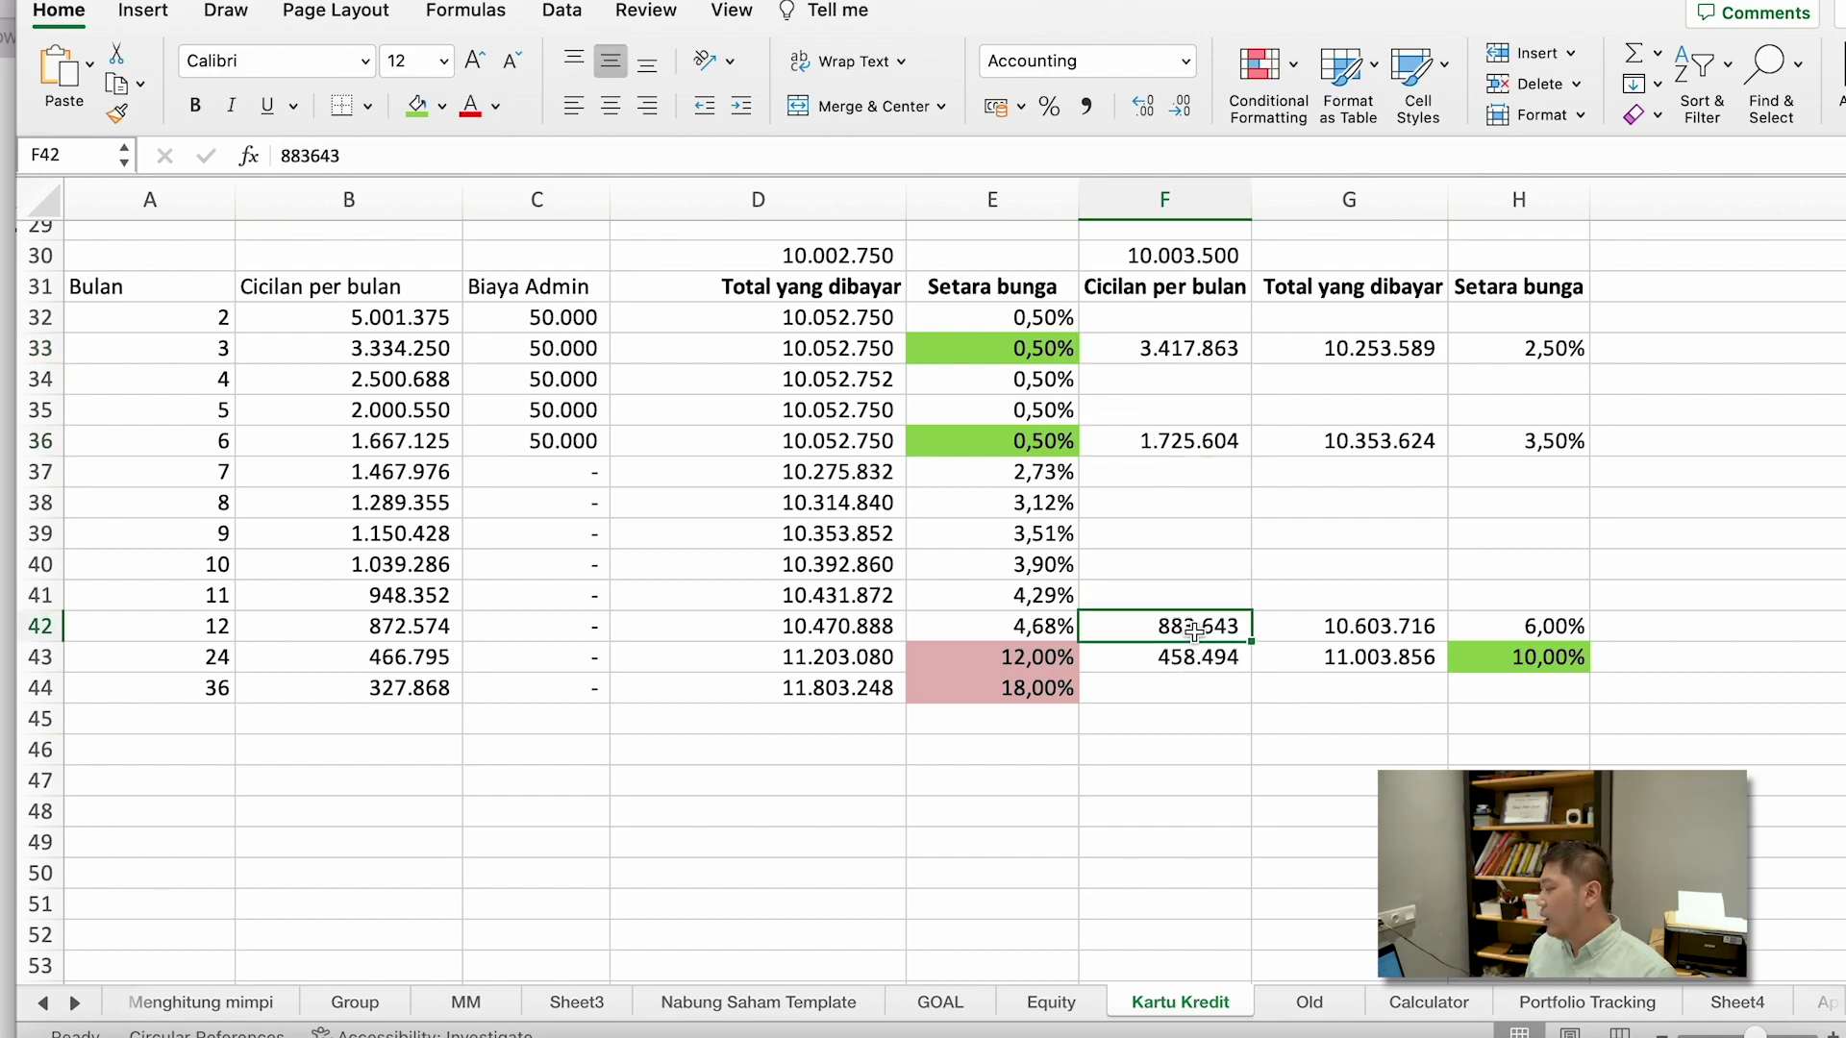
left_click(1203, 663)
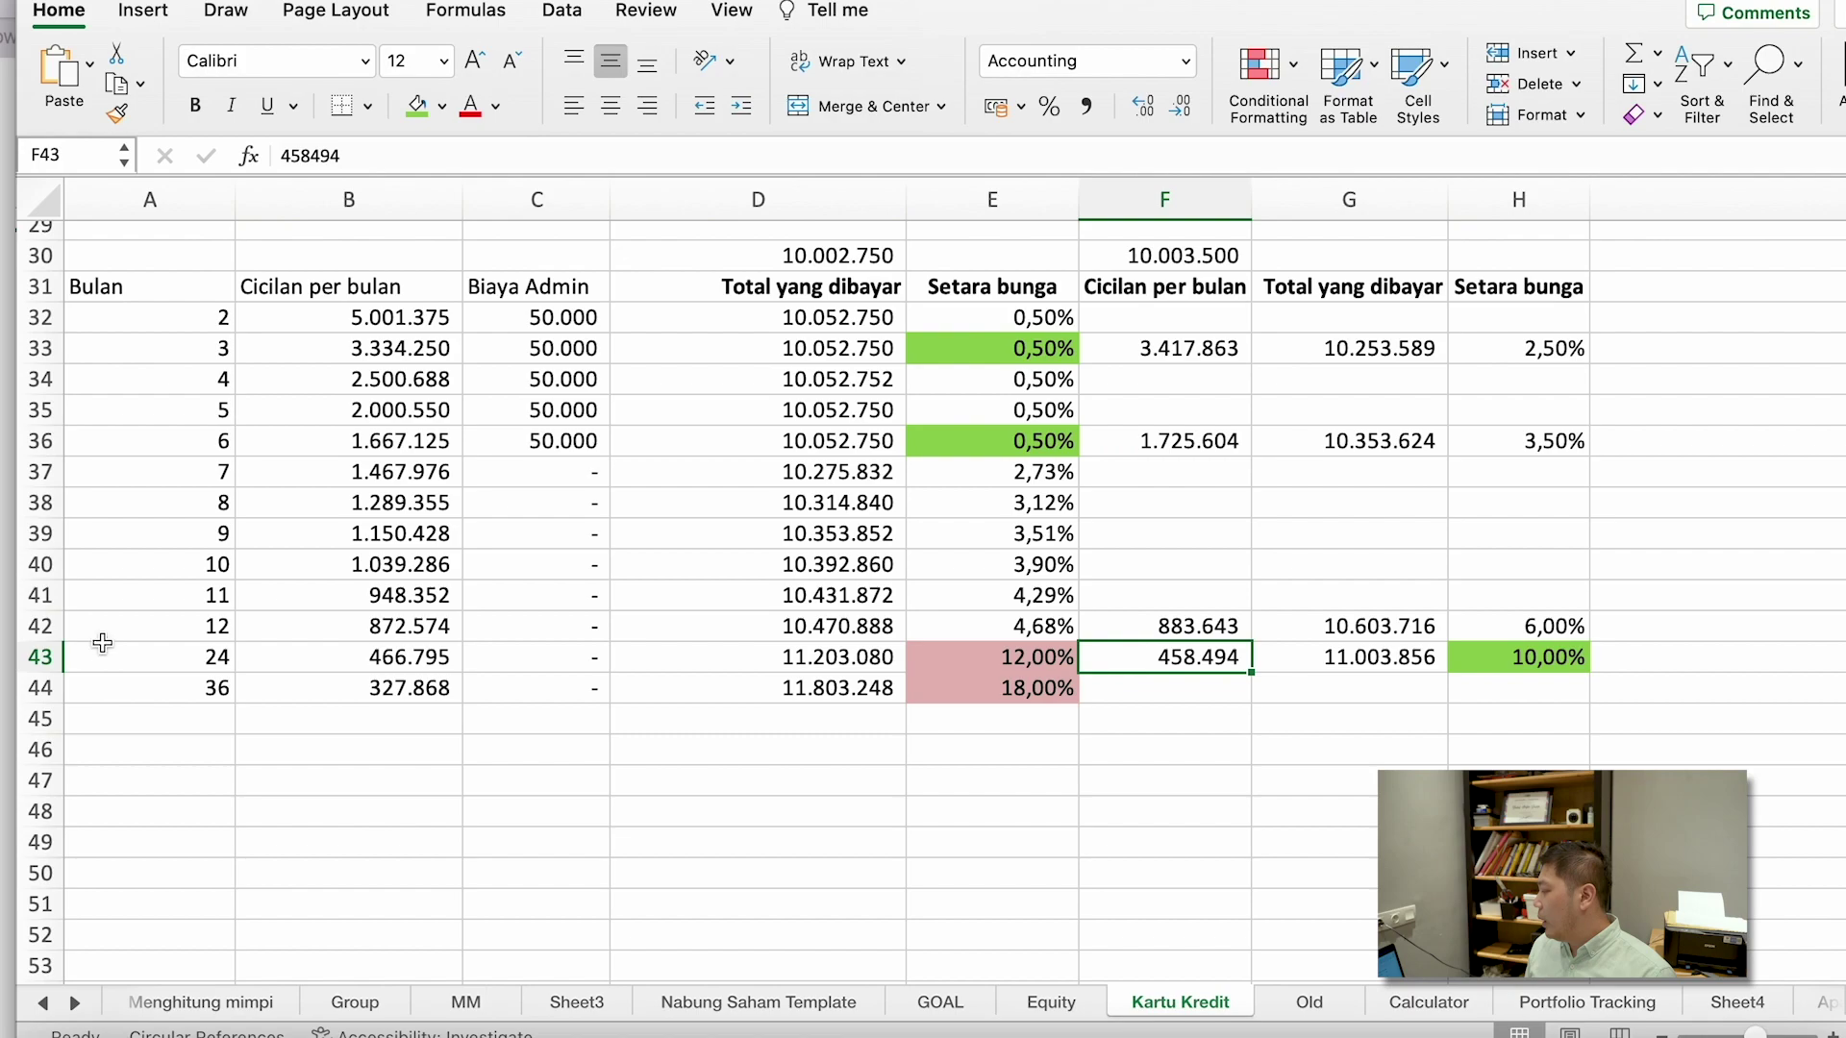
left_click(41, 626)
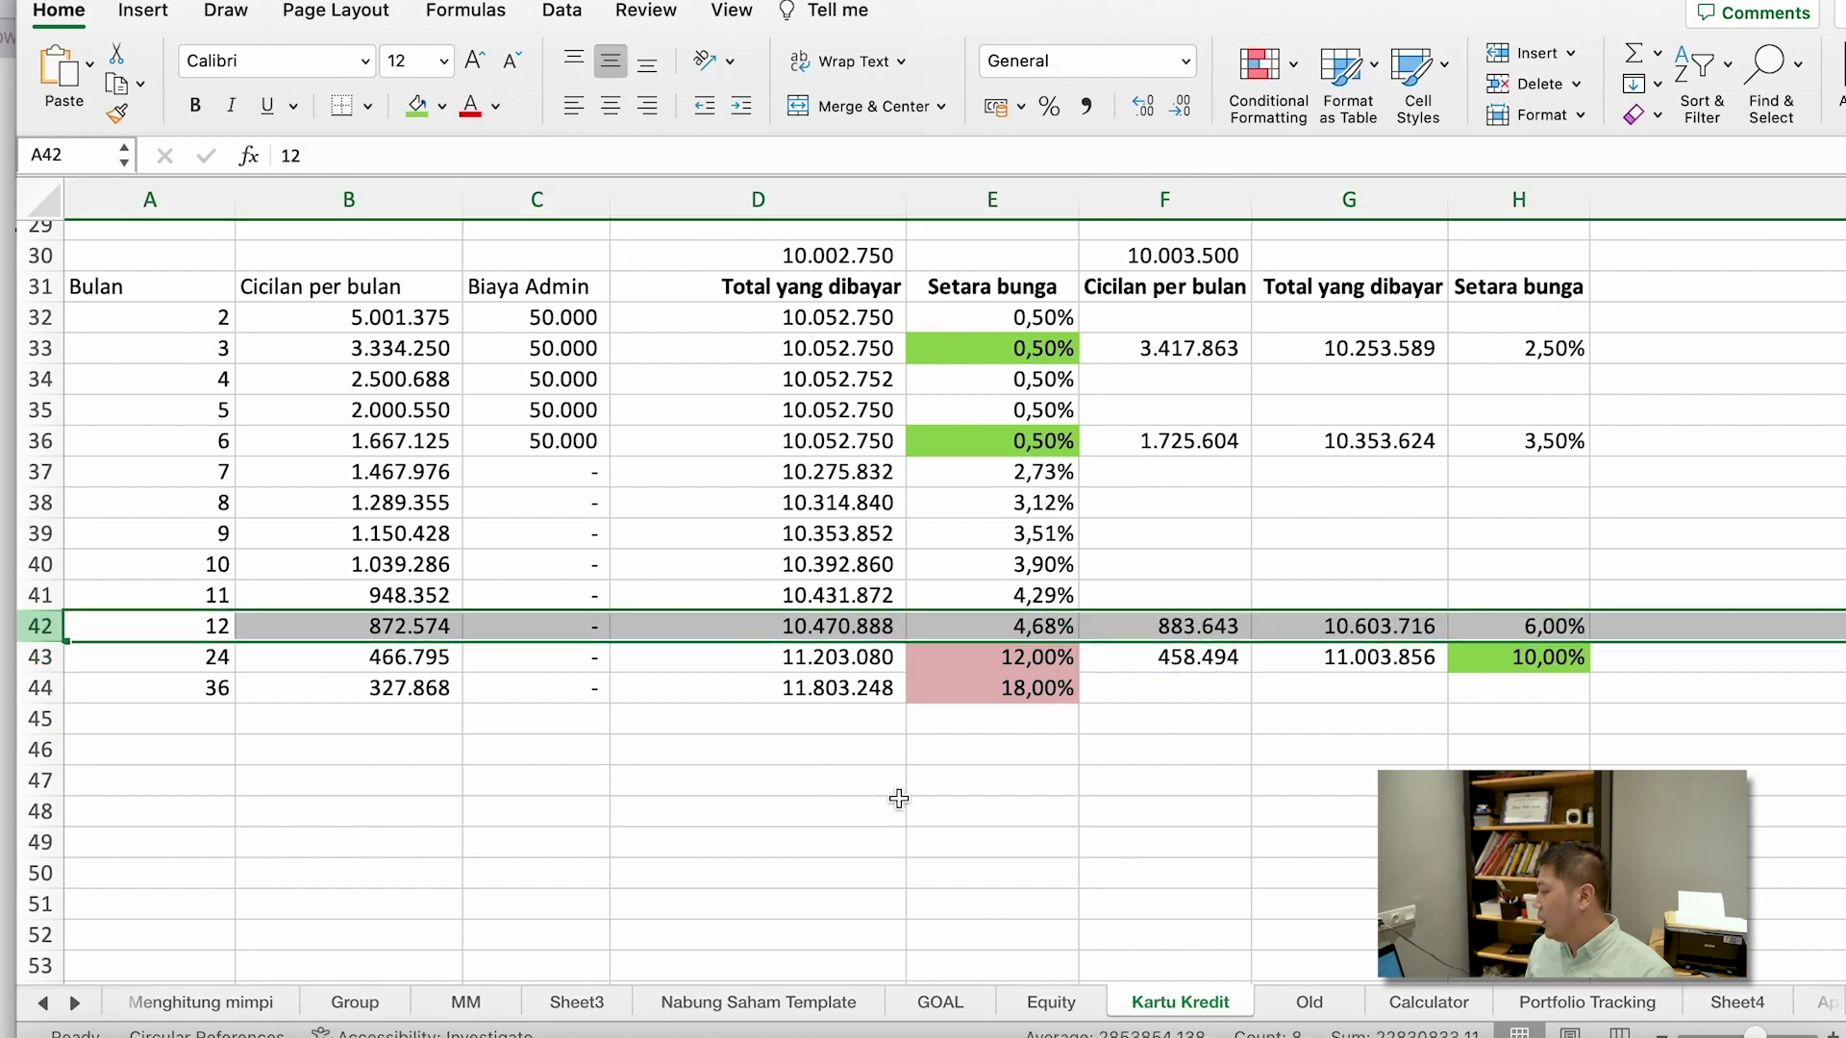
left_click(1043, 636)
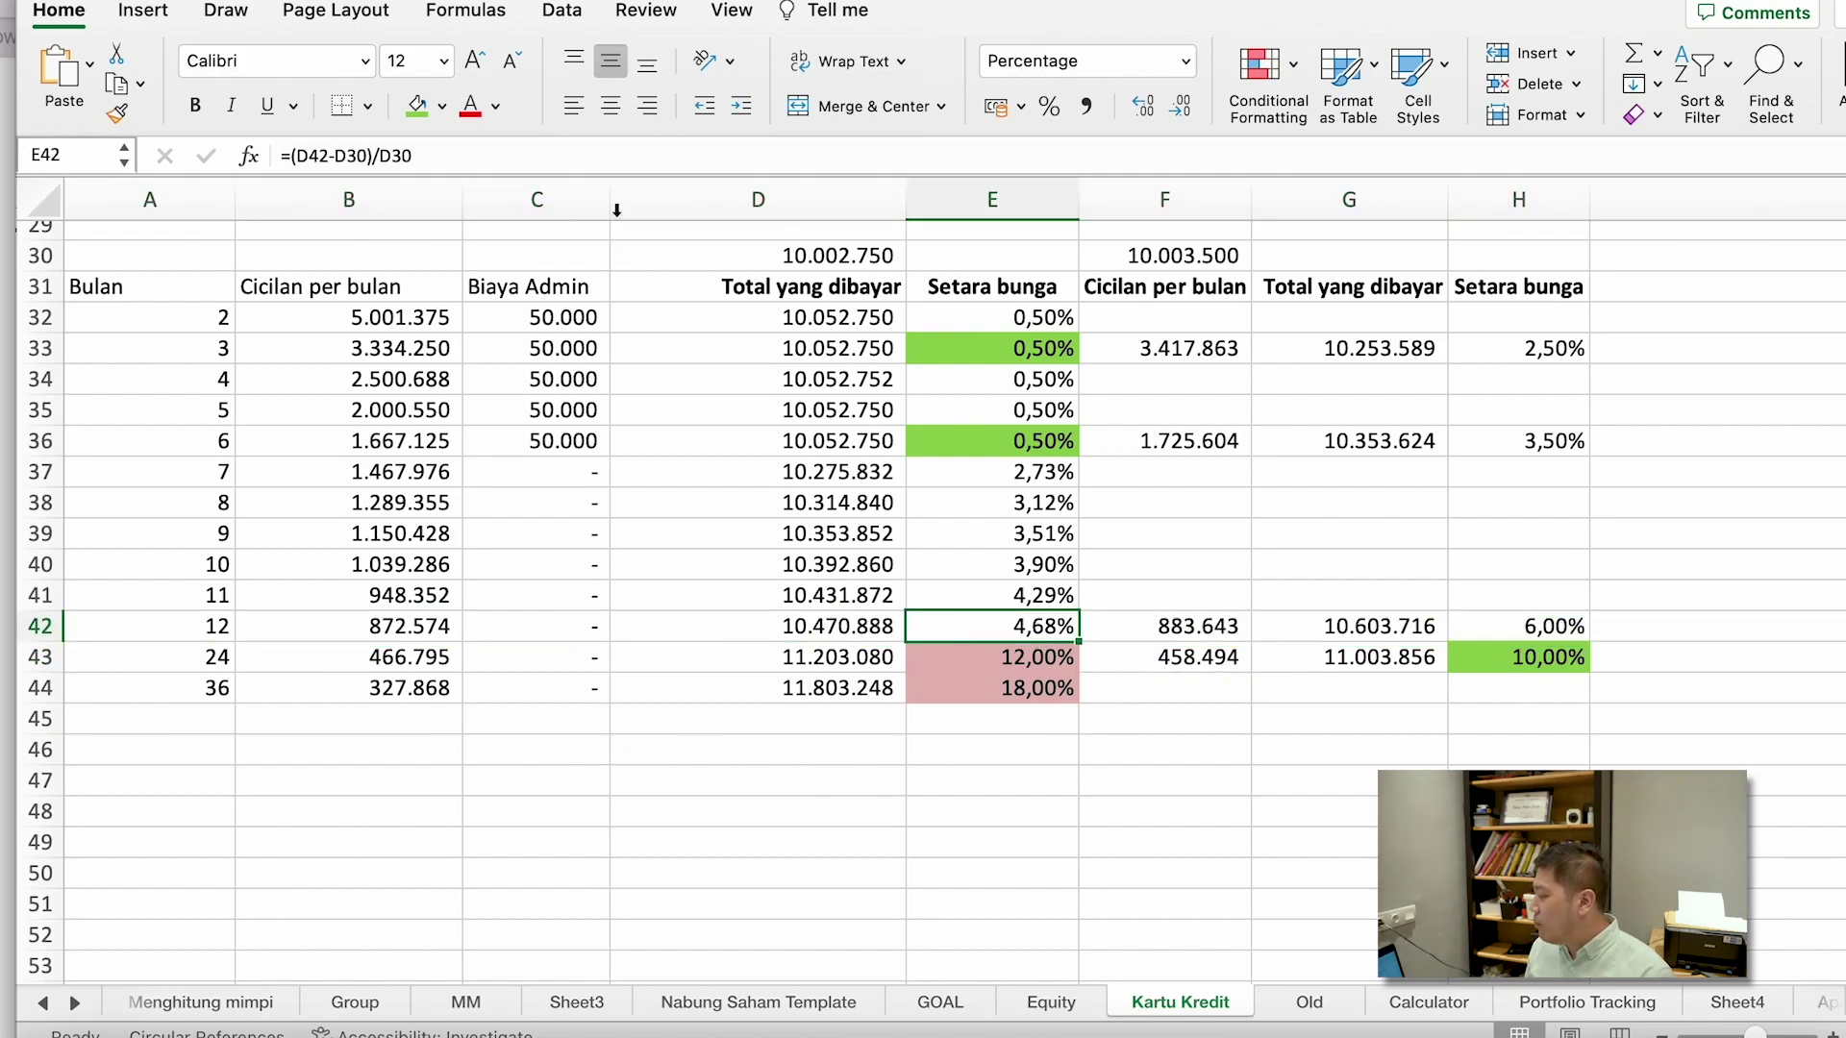
left_click(415, 108)
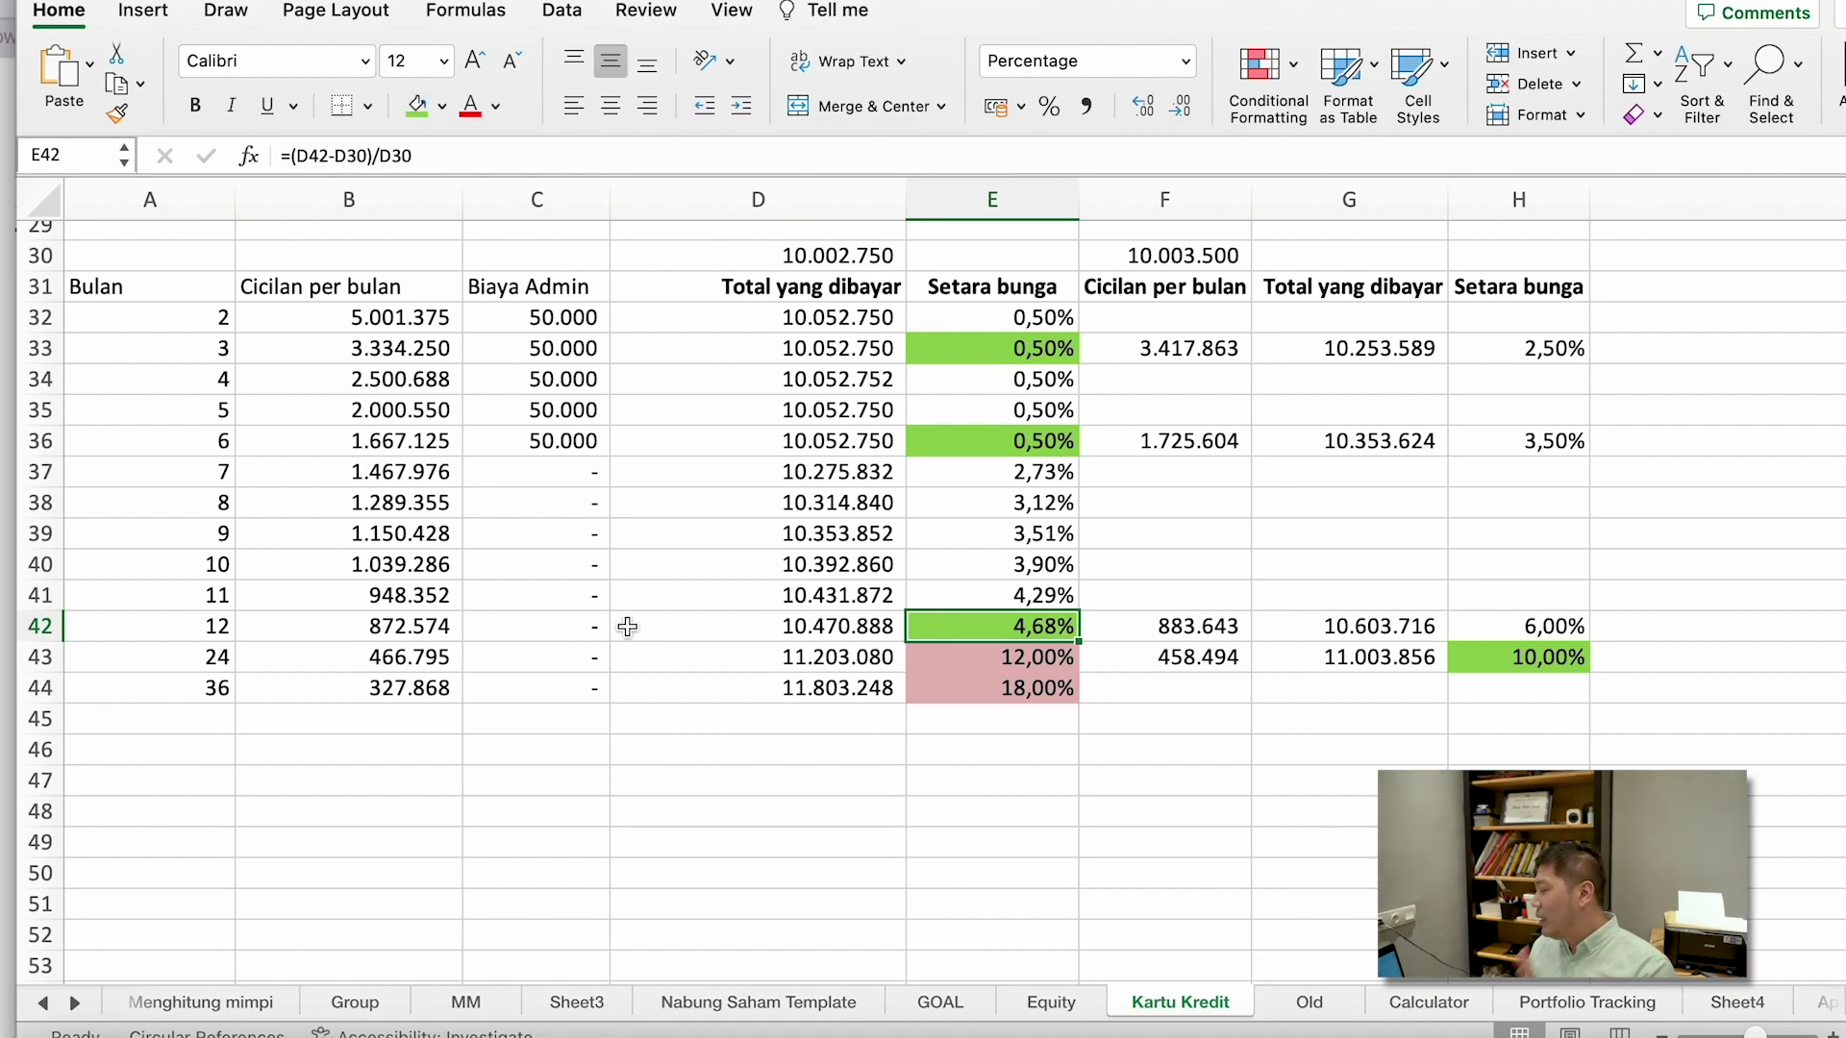
- Examine the 24-month row, including the second offer's monthly instalment and equivalent interest
left_click(27, 661)
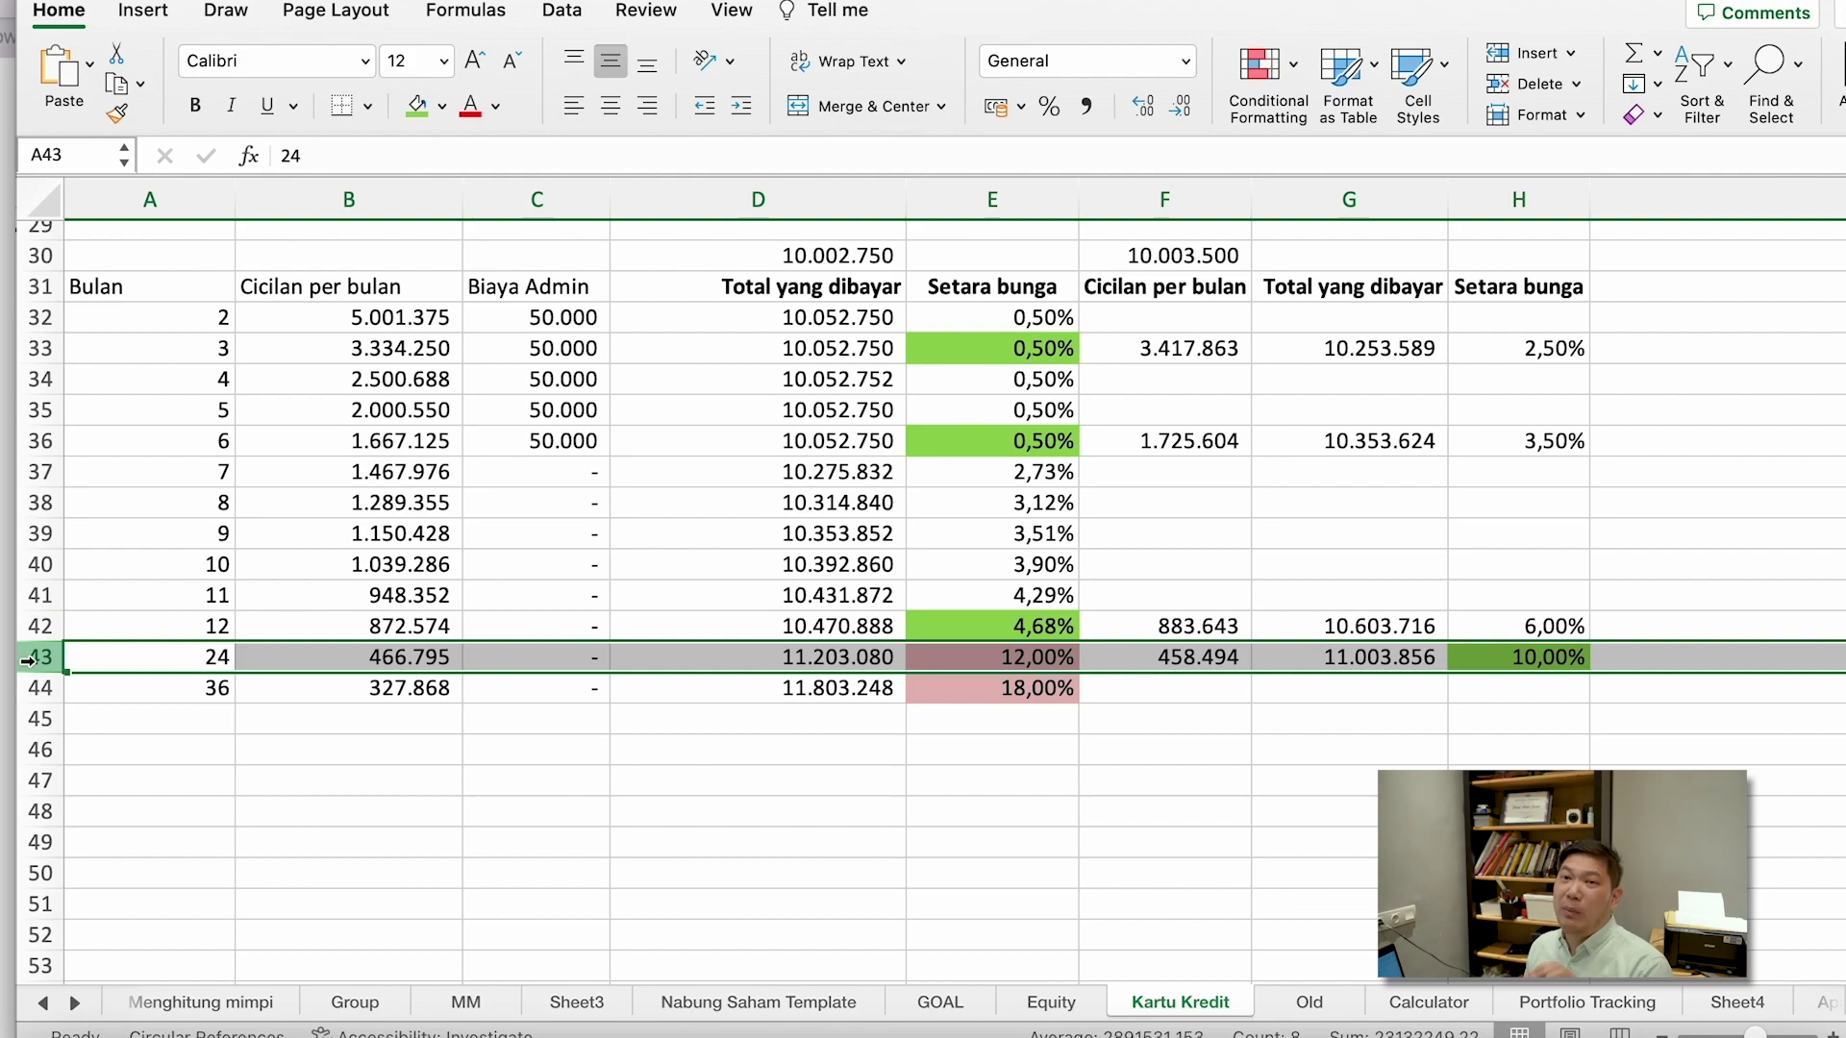
left_click(234, 780)
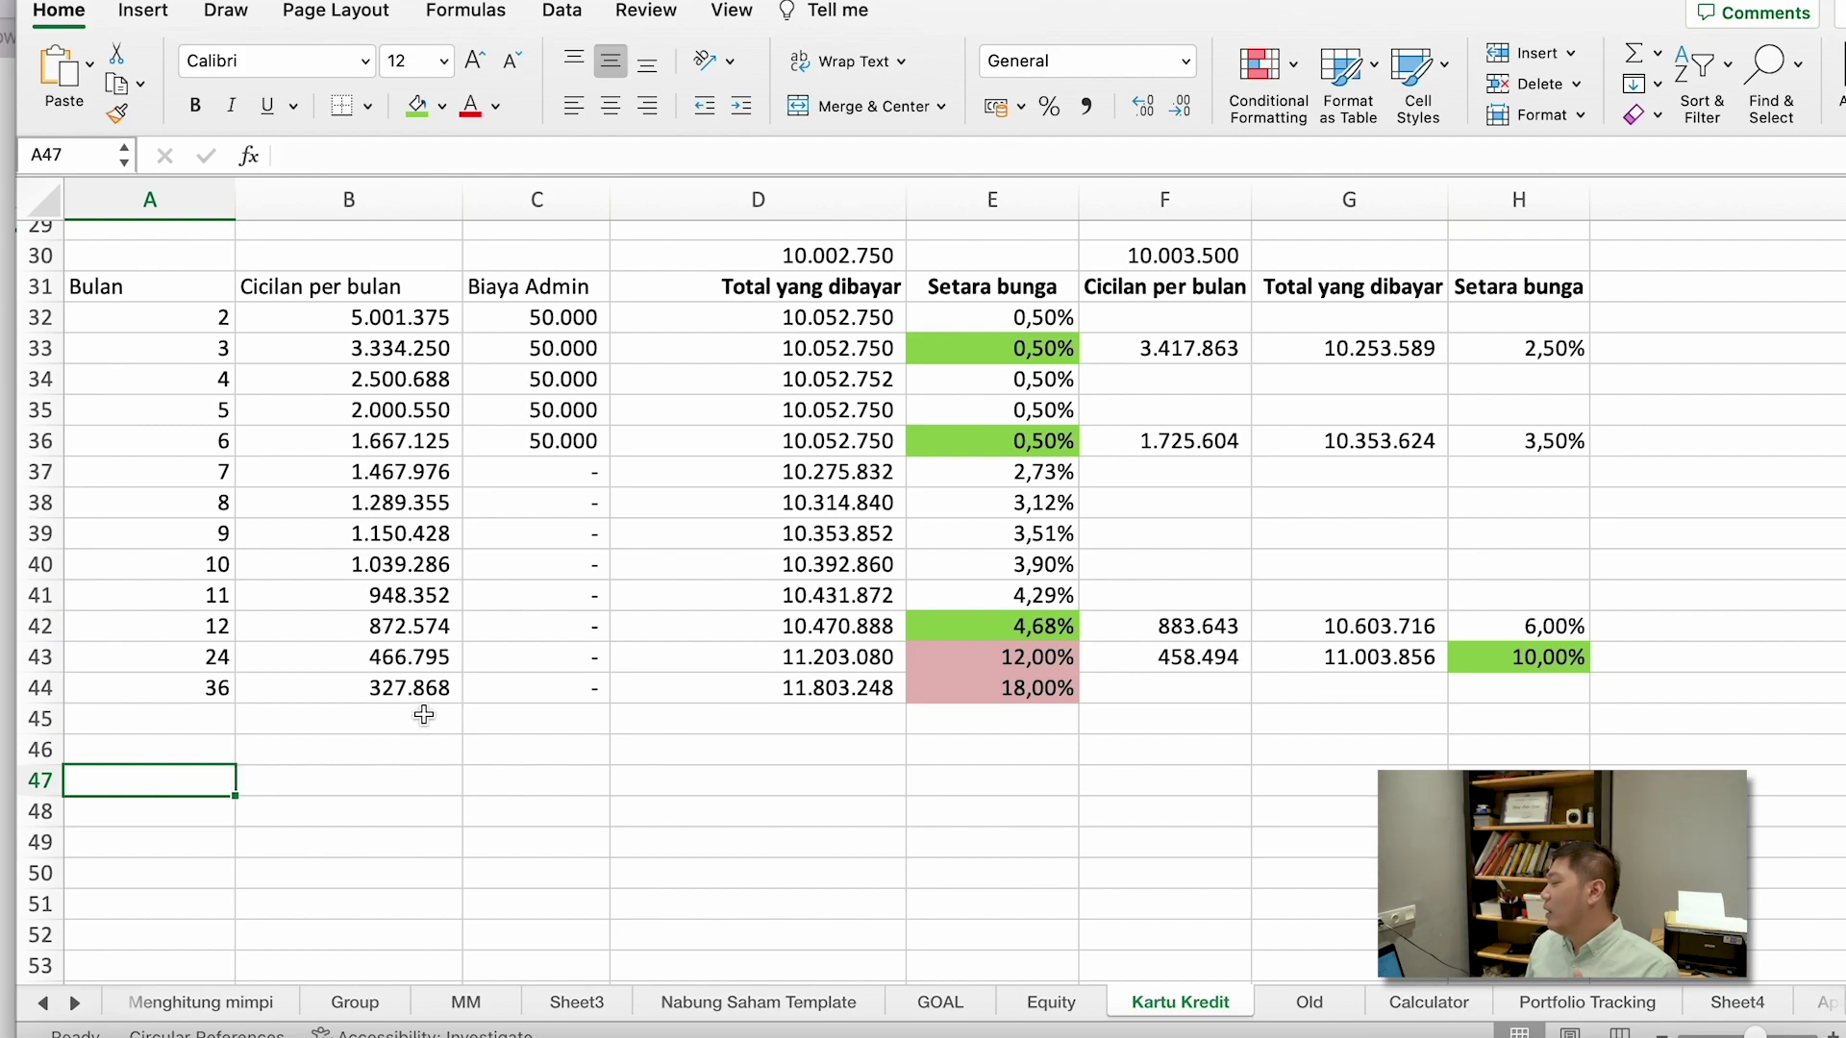
left_click(1147, 652)
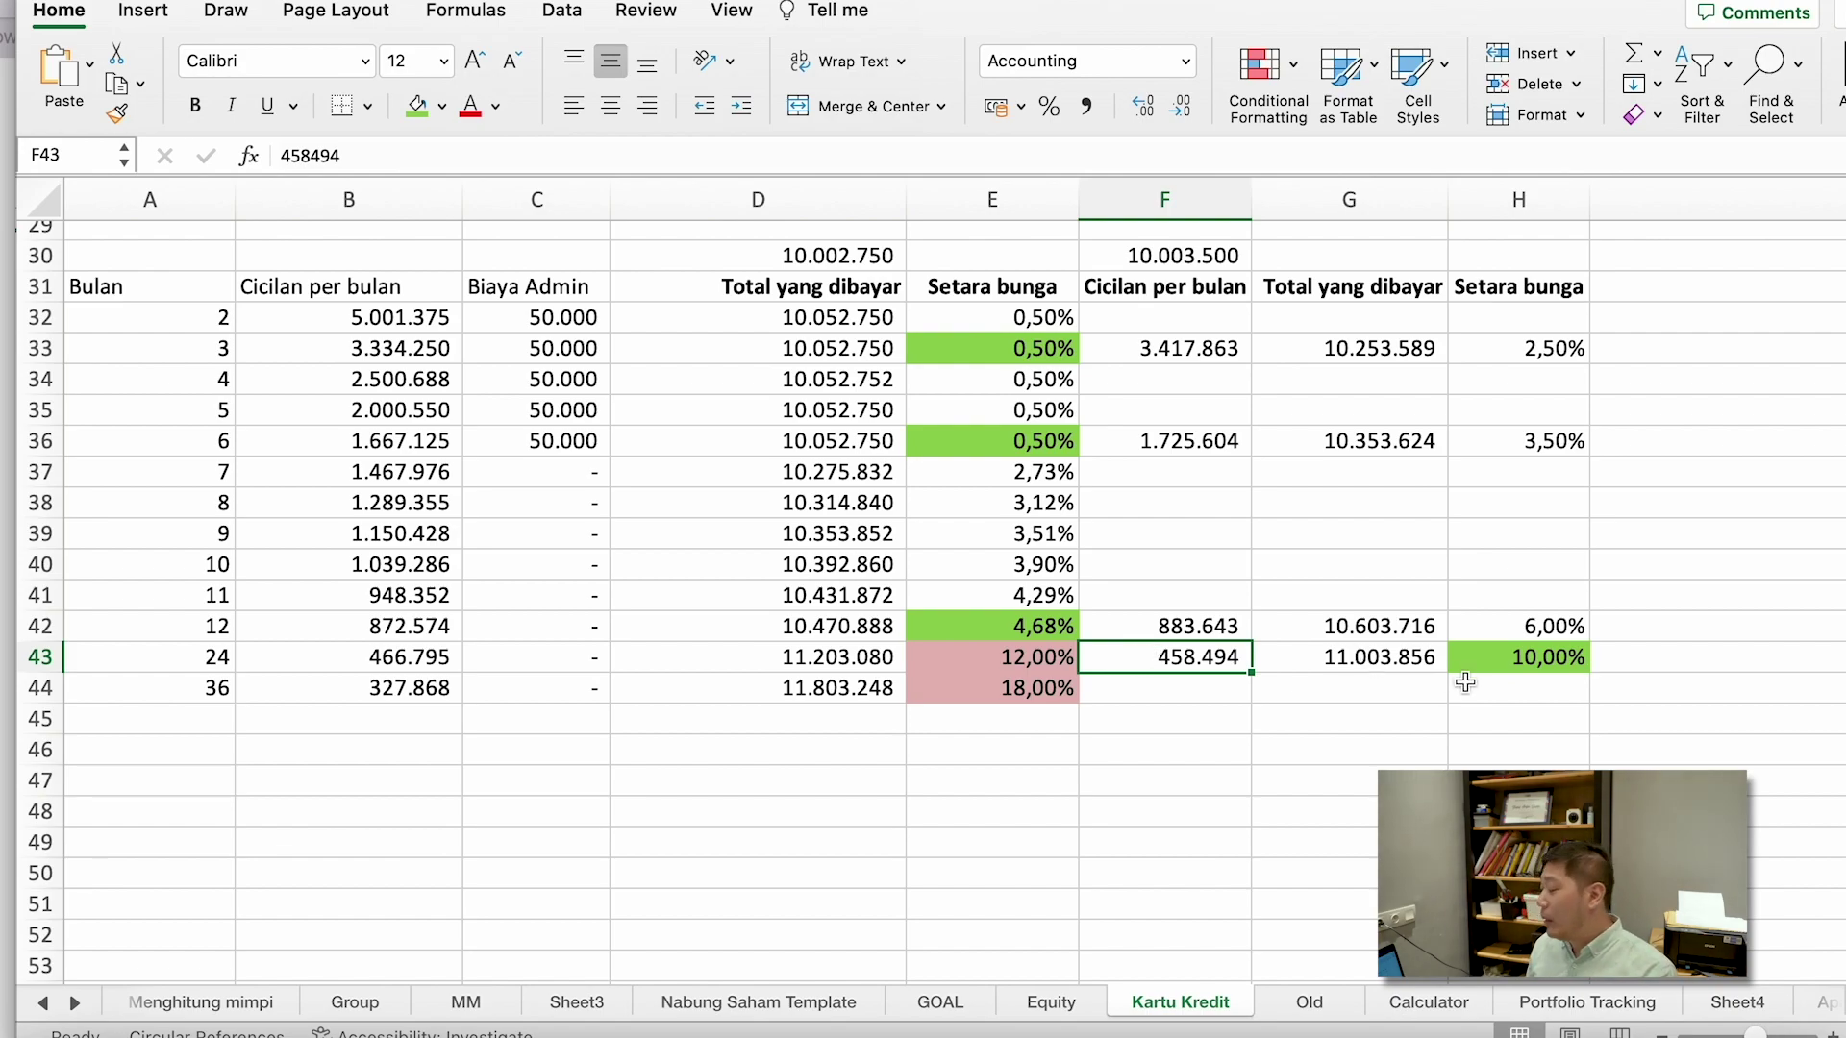
left_click(1512, 660)
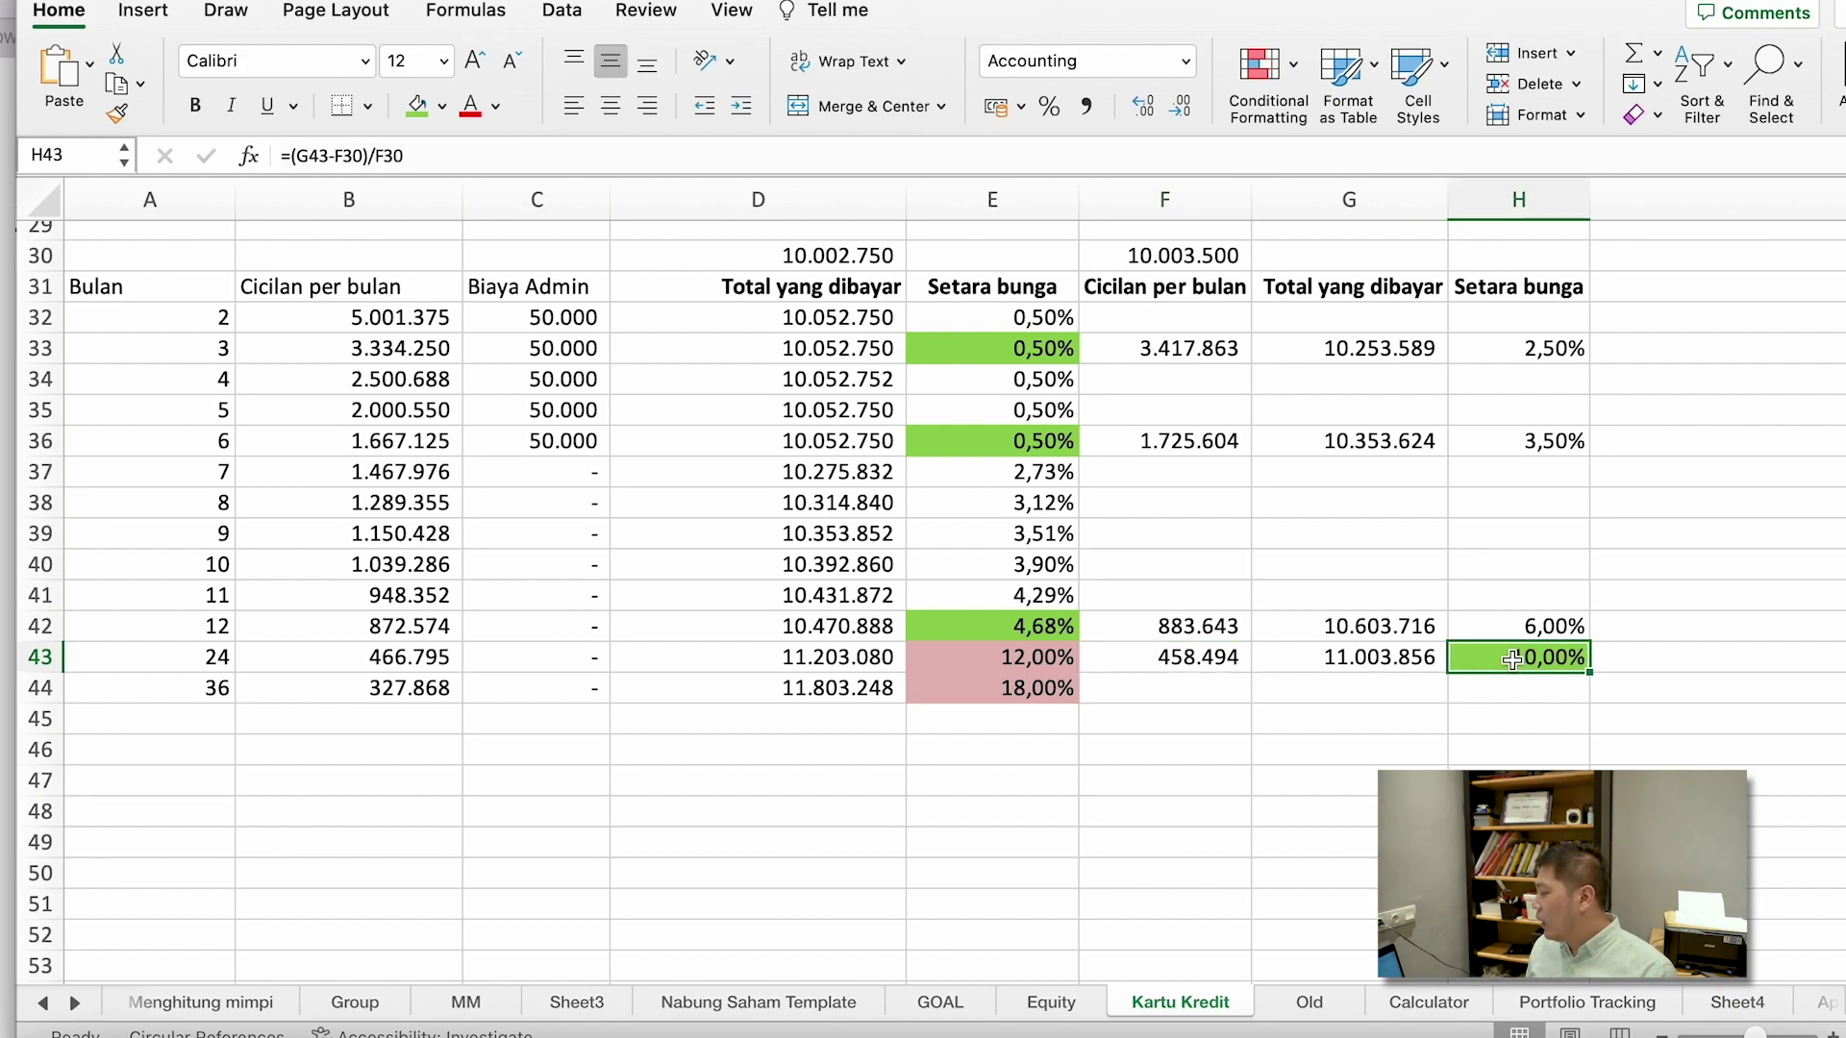